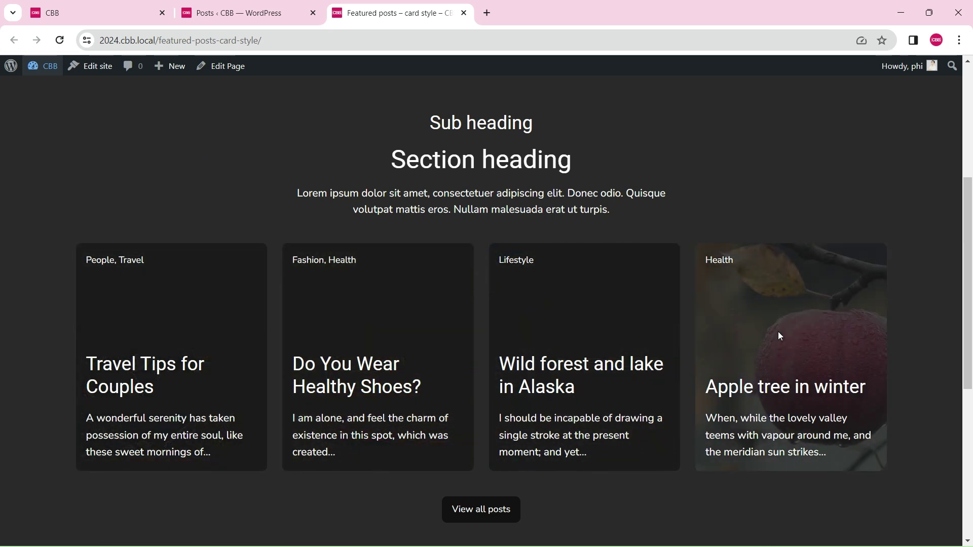
# - Open the site's dashboard in a new tab and browse the Custom Blocks Block Library down to Section card style posts
pyautogui.rightClick(42, 64)
pyautogui.click(66, 80)
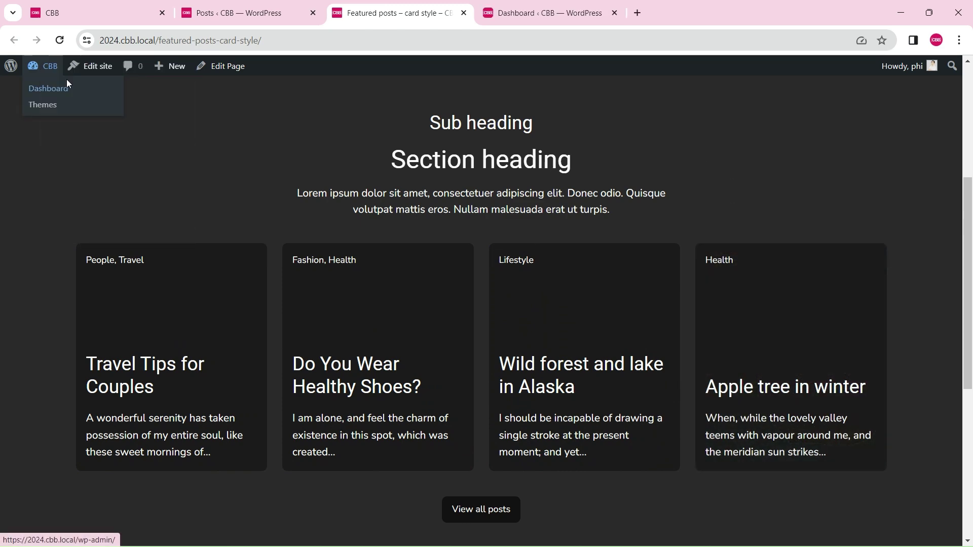
pyautogui.hotkey('ctrl', 'Tab')
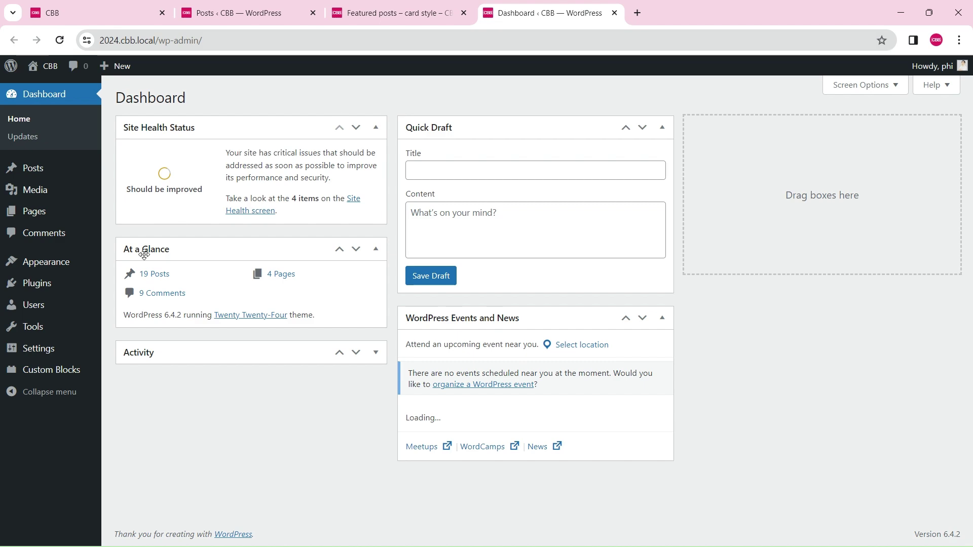
pyautogui.moveTo(66, 366)
pyautogui.click(137, 377)
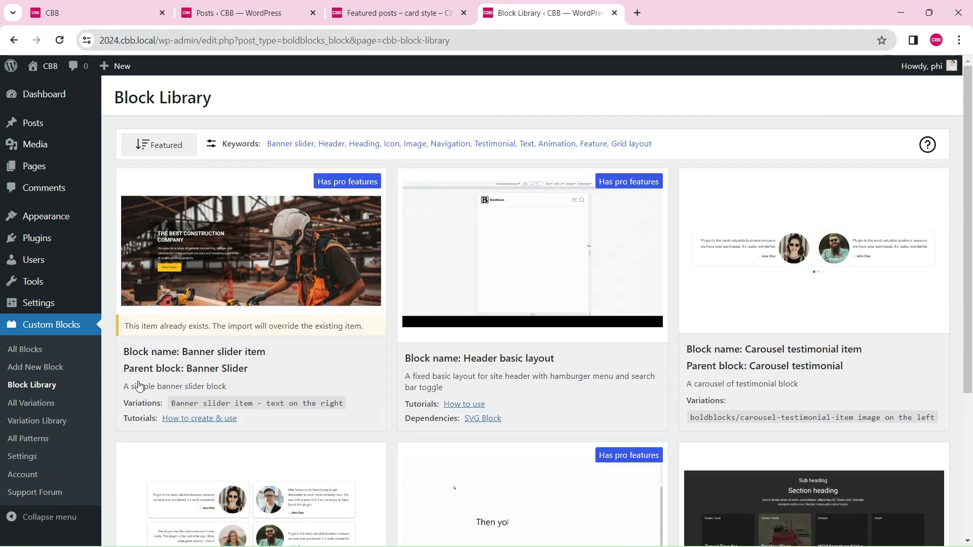
pyautogui.scroll(-4, 736, 372)
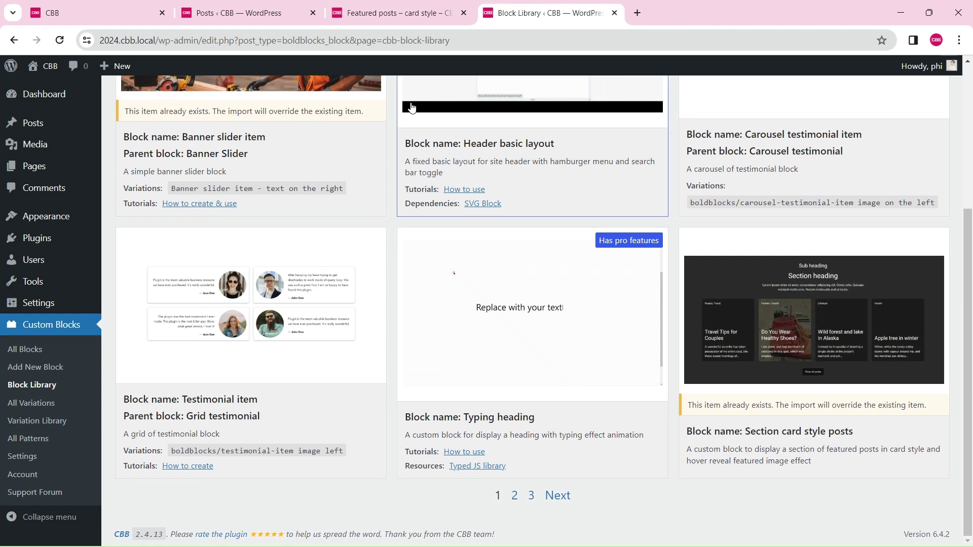
# - Search Google for "content blocks builder" in a new browser tab
pyautogui.click(93, 9)
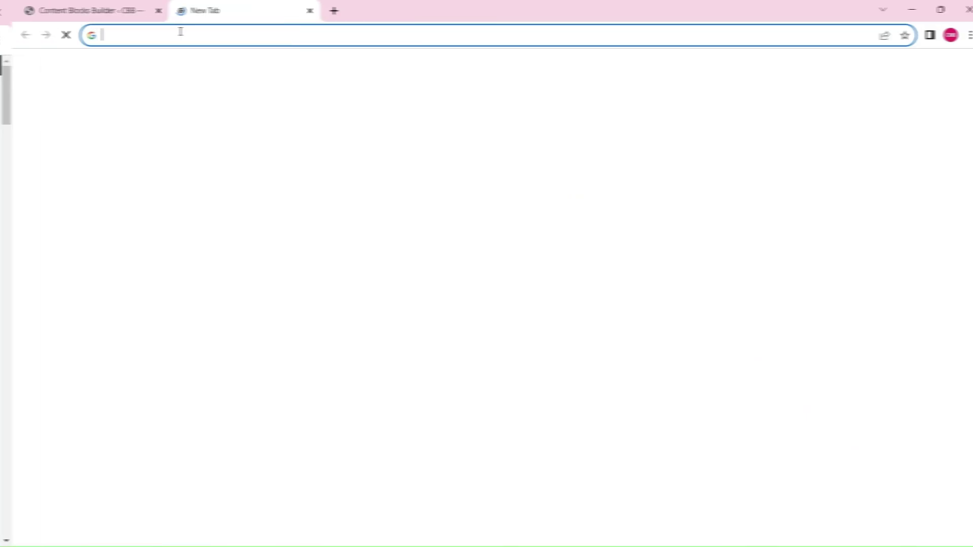
pyautogui.write('content blo')
pyautogui.press('Down')
pyautogui.press('Return')
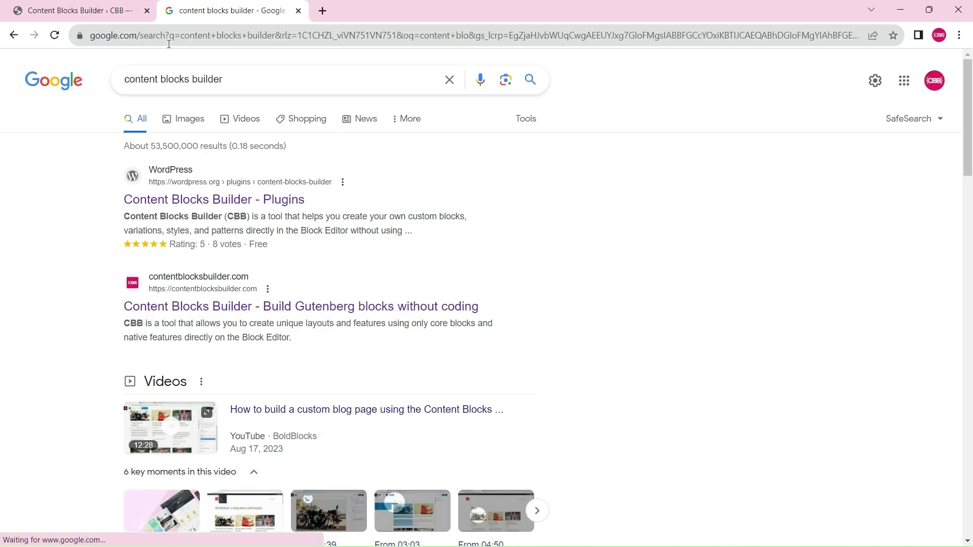
# - Open the Content Blocks Builder plugin page on WordPress.org and the contentblocksbuilder.com site from the results, and look through both
pyautogui.middleClick(218, 203)
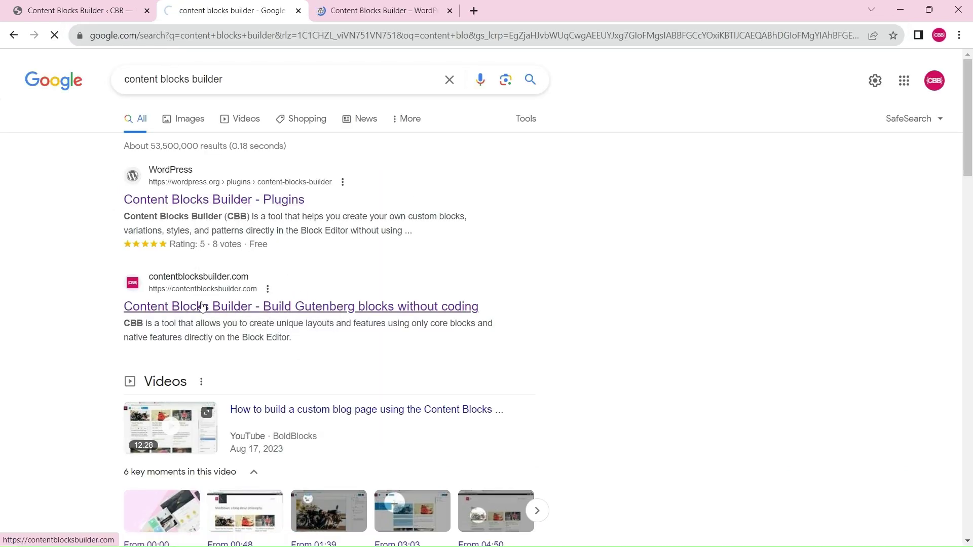
pyautogui.click(239, 307)
pyautogui.click(382, 14)
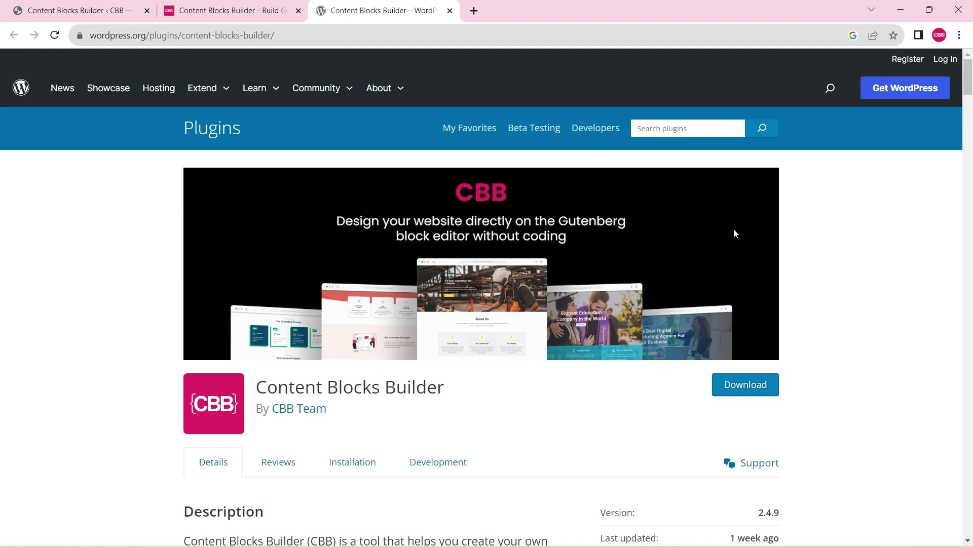
pyautogui.scroll(-4, 784, 263)
pyautogui.click(230, 11)
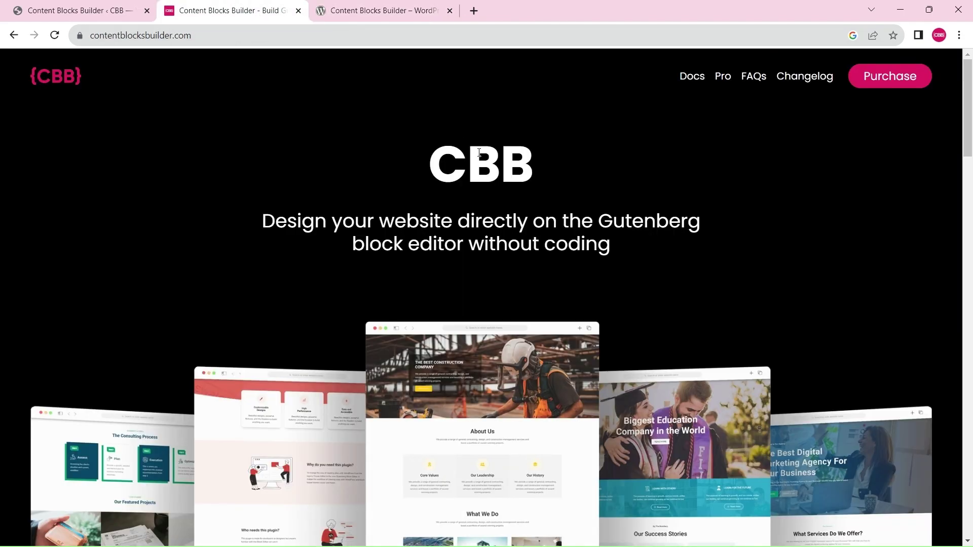
pyautogui.scroll(-9, 473, 149)
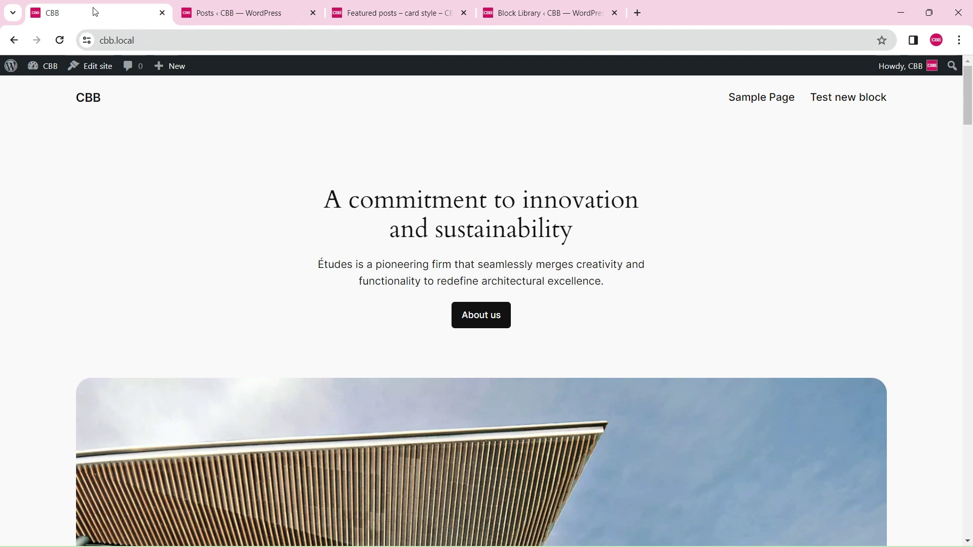
# - Create a new custom block on the cbb.local site and title it "Section card style posts"
pyautogui.click(40, 62)
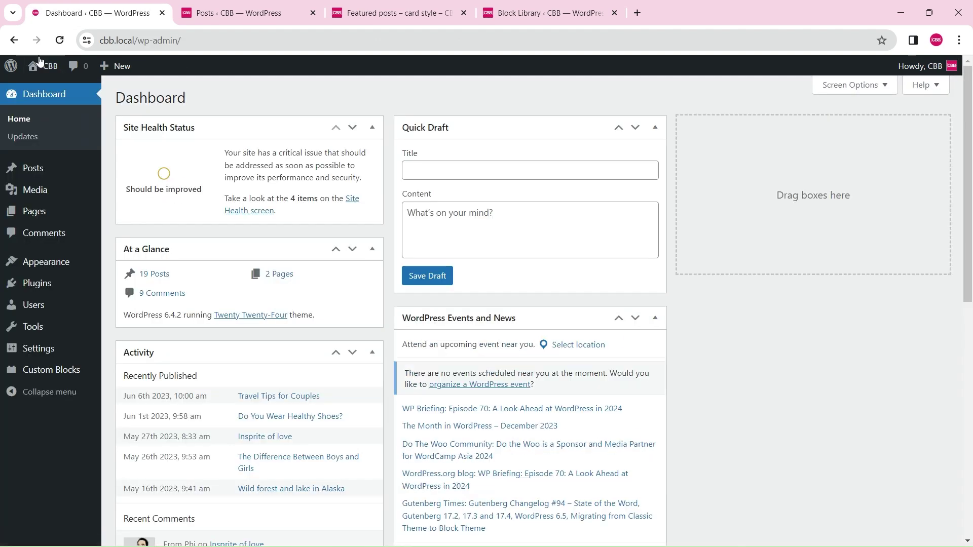
pyautogui.moveTo(66, 370)
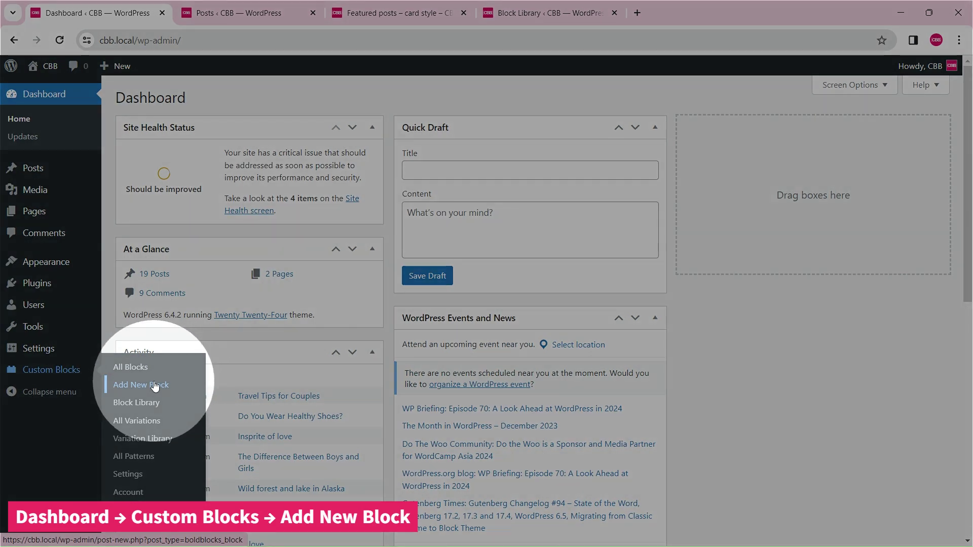
pyautogui.click(155, 387)
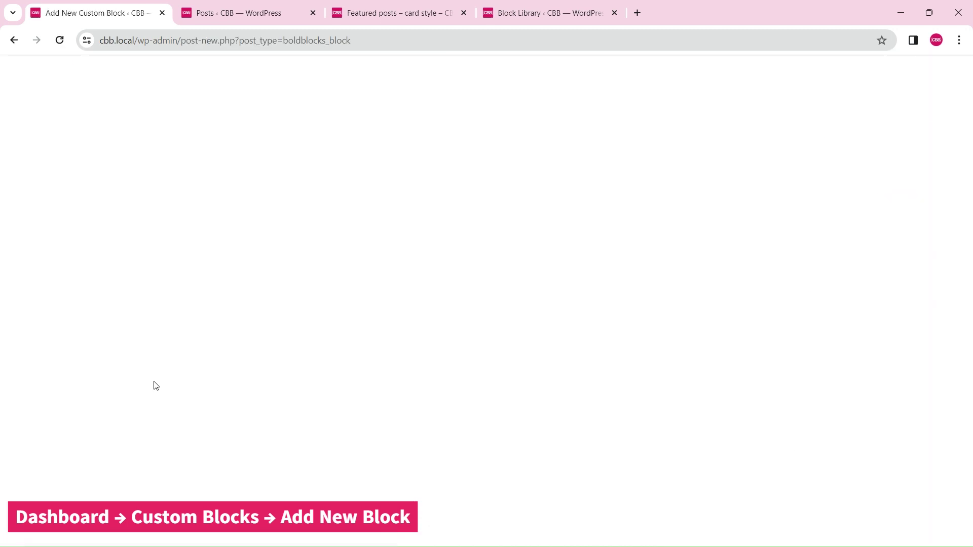
pyautogui.write('Section card style posts')
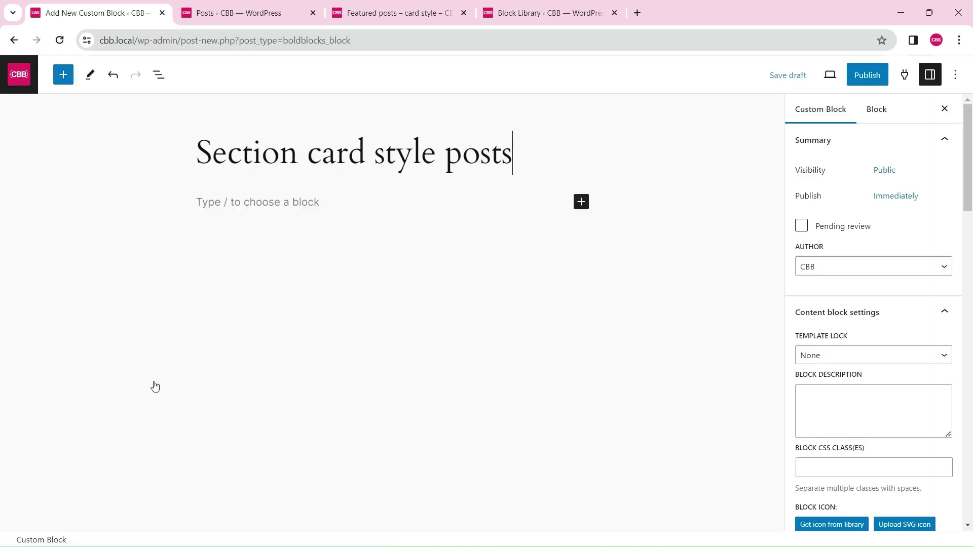
# - Insert a full-width Advanced group below the title and make its inner blocks use a content width of 1280 px
pyautogui.click(237, 203)
pyautogui.write('/ad')
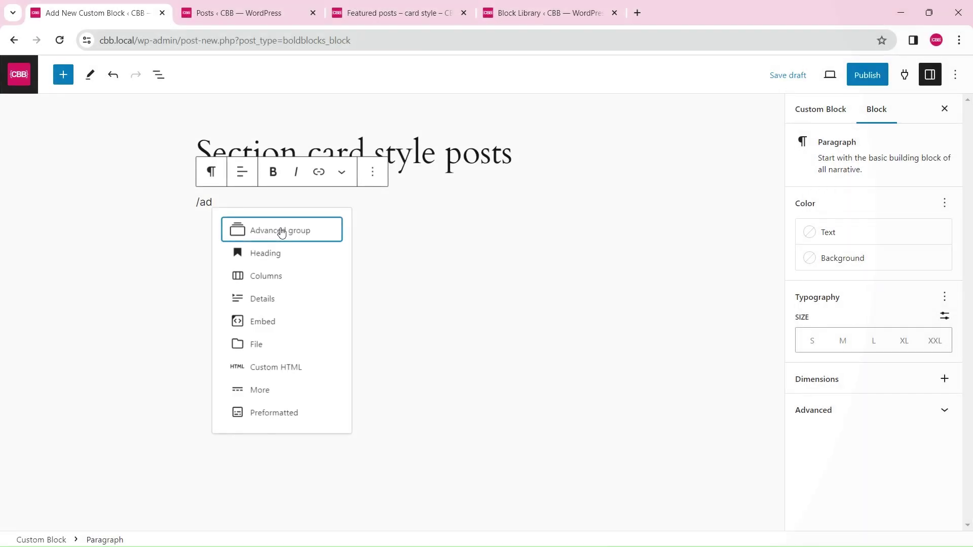
pyautogui.click(282, 231)
pyautogui.click(275, 178)
pyautogui.click(304, 269)
pyautogui.click(807, 327)
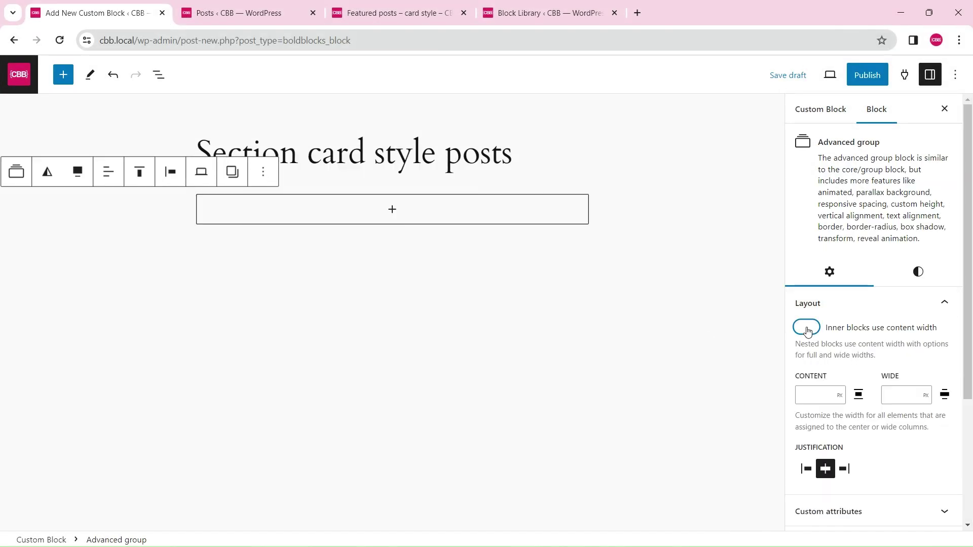
pyautogui.write('1280')
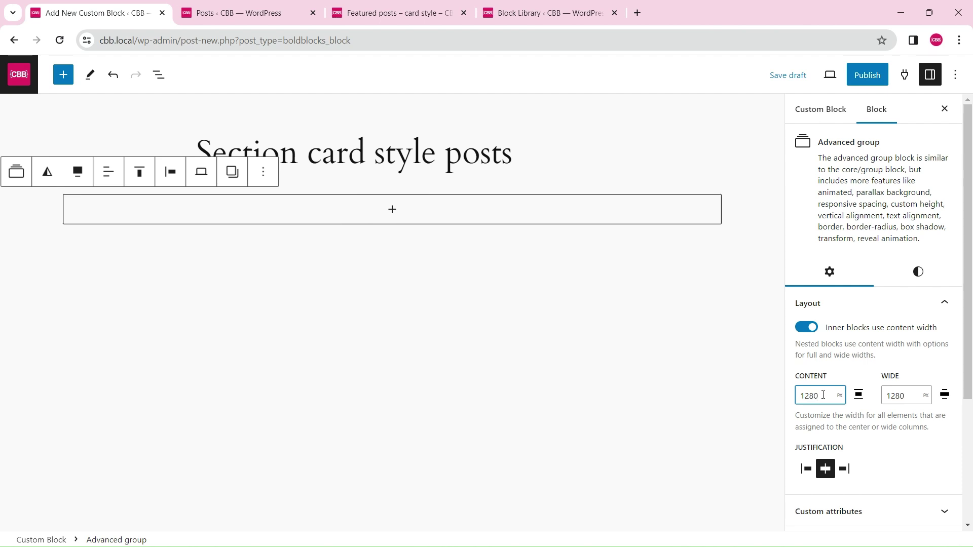
# - Set the Advanced group's background color to #1C1C1C and its text color to the white Base / Two
pyautogui.click(920, 274)
pyautogui.click(866, 369)
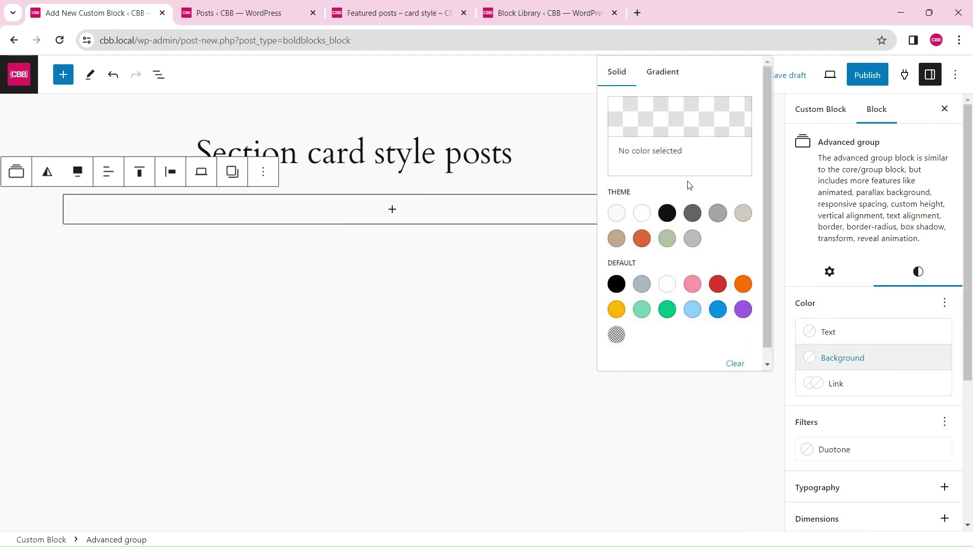
pyautogui.click(670, 220)
pyautogui.click(647, 120)
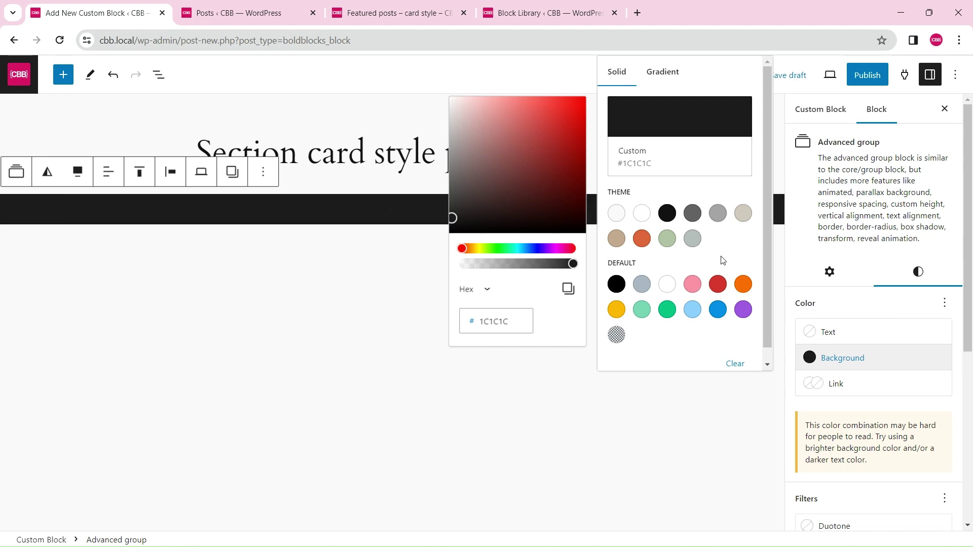
pyautogui.click(835, 339)
pyautogui.click(642, 183)
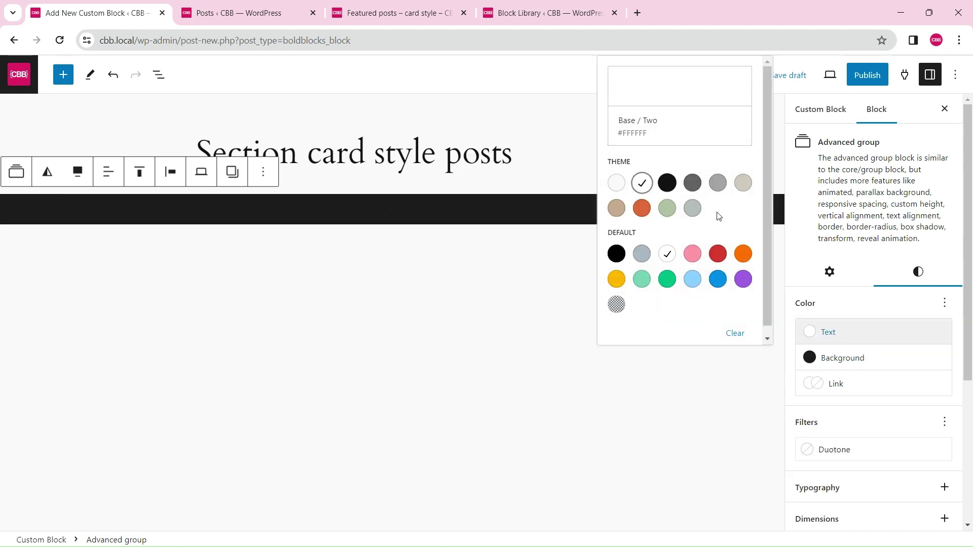
# - Add padding to the Advanced group and set its vertical padding to size 3
pyautogui.scroll(-5, 971, 294)
pyautogui.click(945, 303)
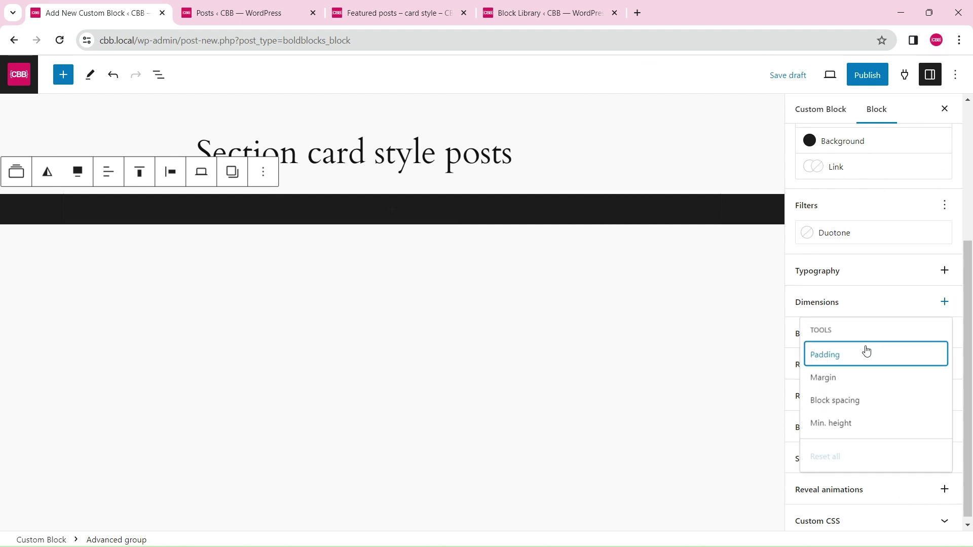
pyautogui.click(862, 354)
pyautogui.click(968, 333)
pyautogui.click(870, 350)
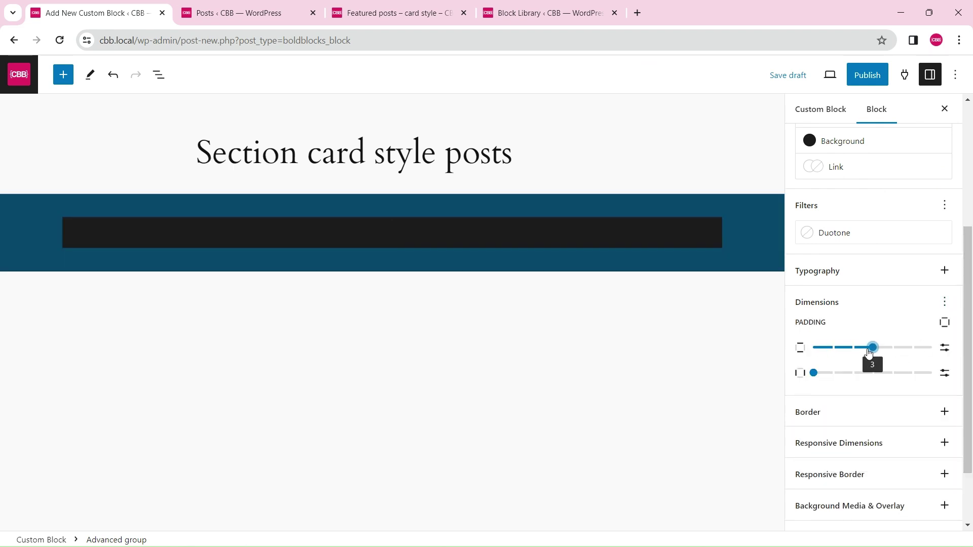
# - Nest another Advanced group inside the dark one and add a white heading reading "Section heading" to it
pyautogui.click(384, 235)
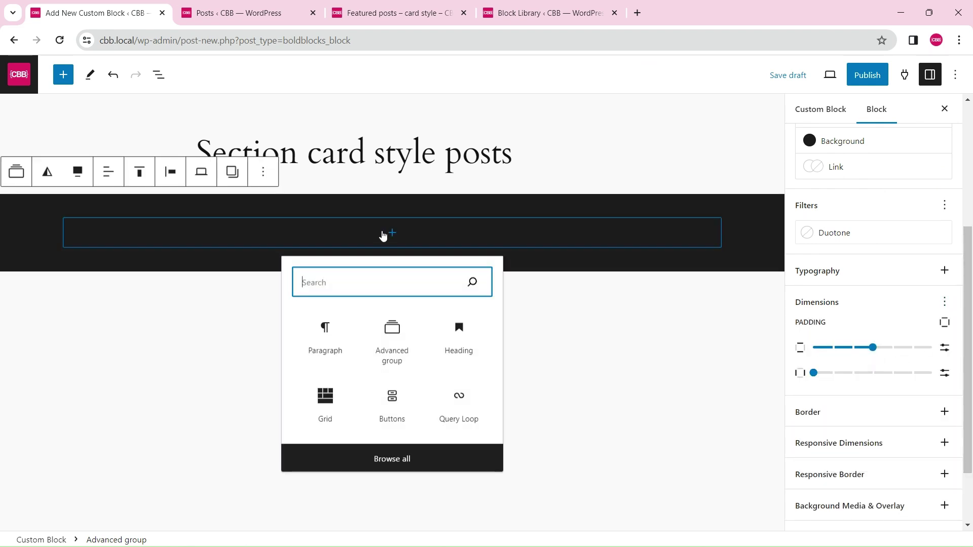
pyautogui.click(386, 327)
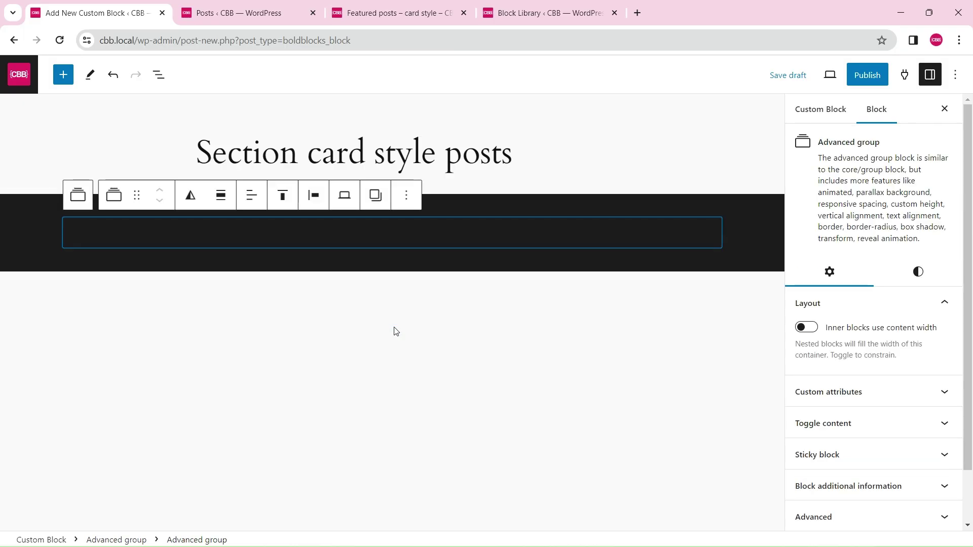
pyautogui.click(392, 235)
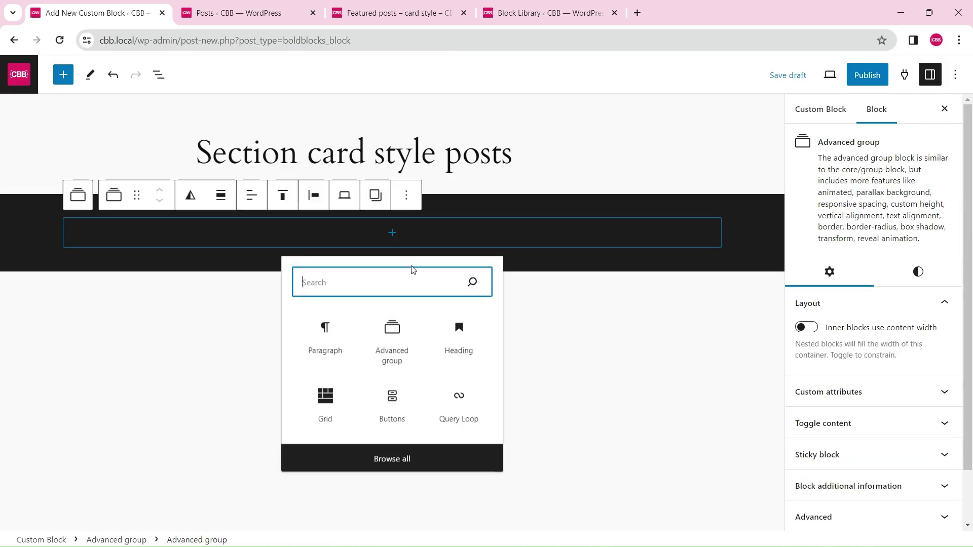
pyautogui.click(458, 327)
pyautogui.click(811, 325)
pyautogui.click(642, 182)
pyautogui.click(206, 245)
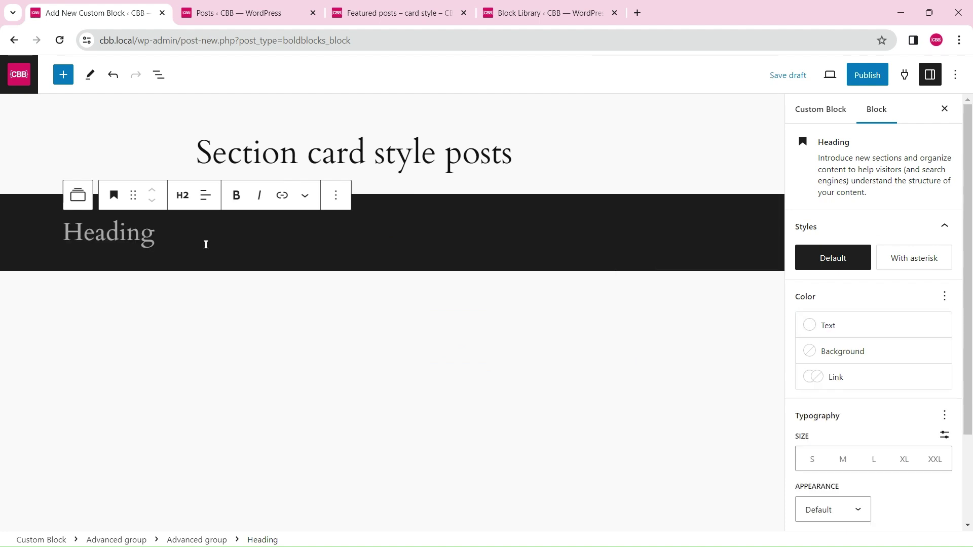
pyautogui.write('Section heading')
# - Add a white H3 heading reading "Sub heading" below the section heading, followed by a "Lorem ipsum dolor sit amet" paragraph
pyautogui.press('Return')
pyautogui.write('/')
pyautogui.press('Down')
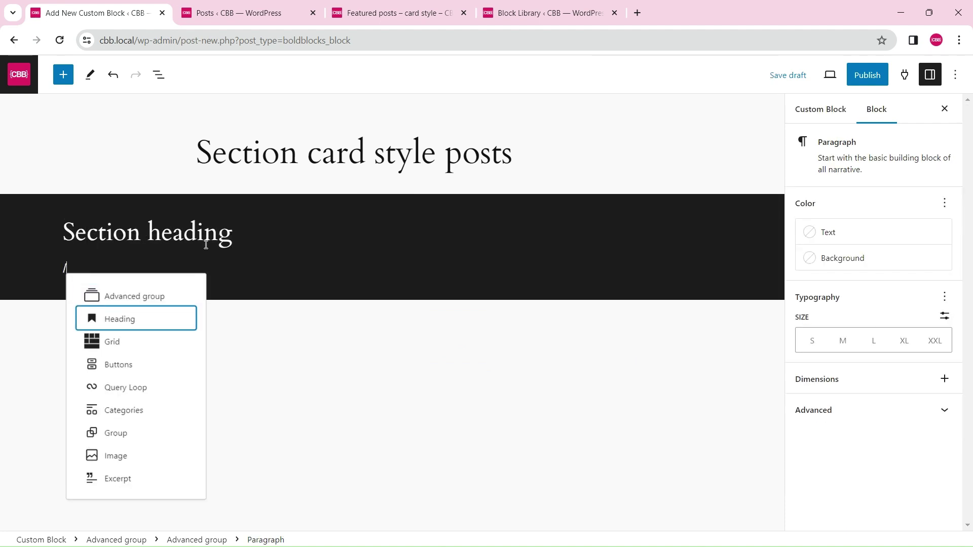
pyautogui.press('Return')
pyautogui.click(849, 322)
pyautogui.click(641, 182)
pyautogui.click(195, 247)
pyautogui.click(190, 324)
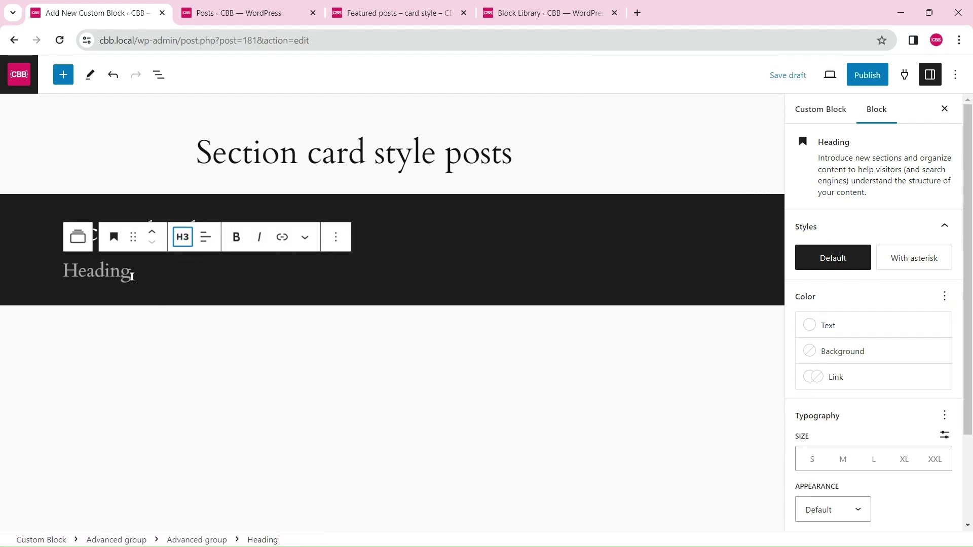
pyautogui.write('Sub heading')
pyautogui.press('Return')
pyautogui.write('Lorem ipsum dolor sit amet, consectetuer adipiscing elit. Donec odio. Quisque volutpat mattis eros. Nullam malesuada erat ut turpis.')
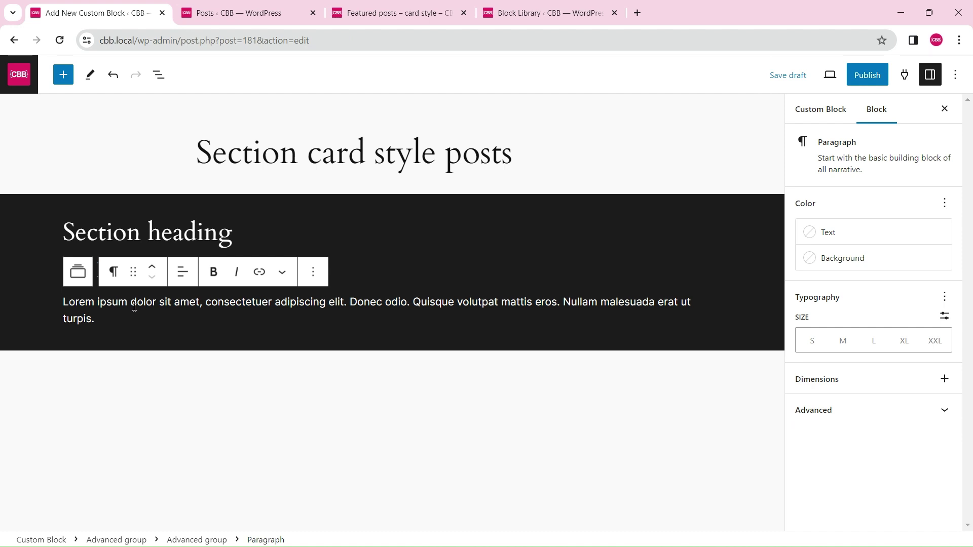
# - Center the nested Advanced group's text and make its inner blocks use a content width of 640 px
pyautogui.click(84, 275)
pyautogui.click(252, 195)
pyautogui.click(286, 251)
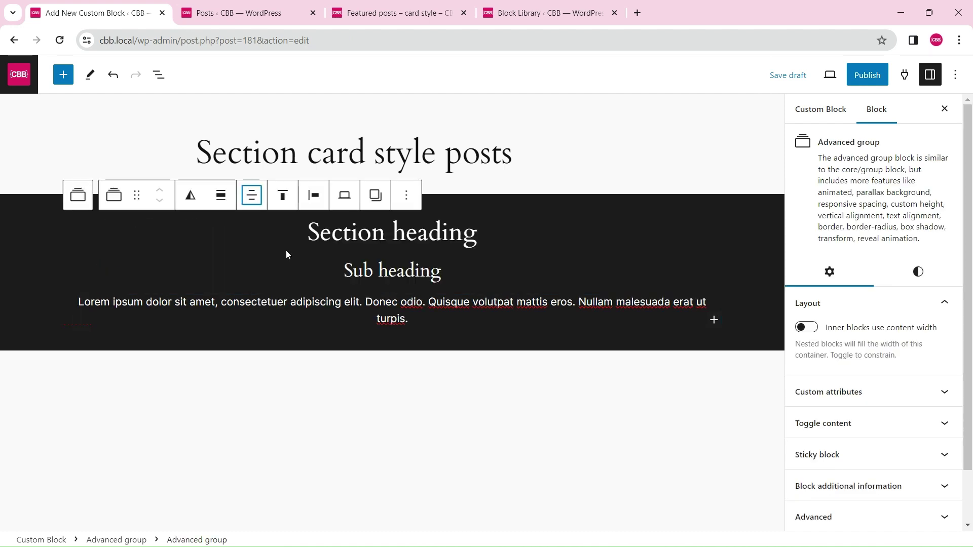
pyautogui.click(807, 328)
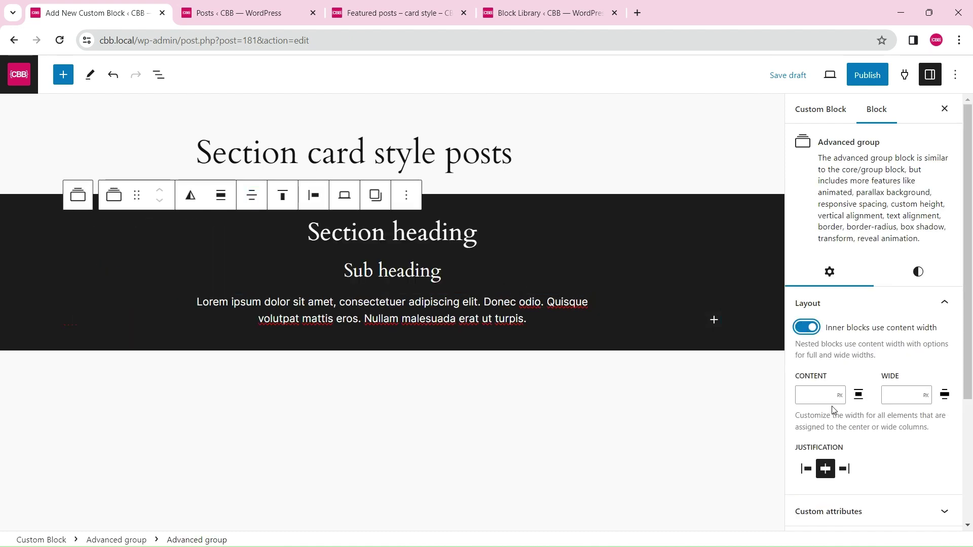
pyautogui.write('640')
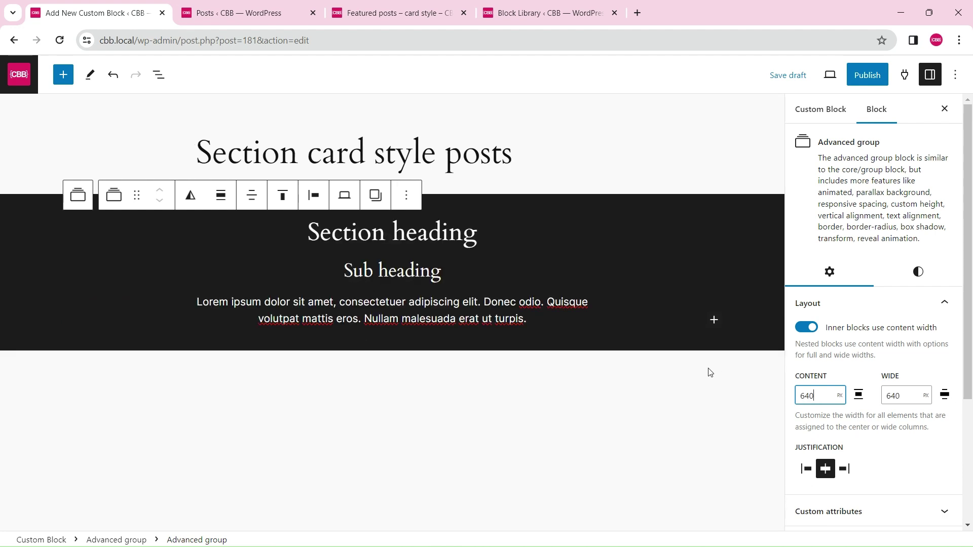
# - Transform the section heading, sub heading and paragraph together into a Grid with a single-column layout
pyautogui.click(159, 76)
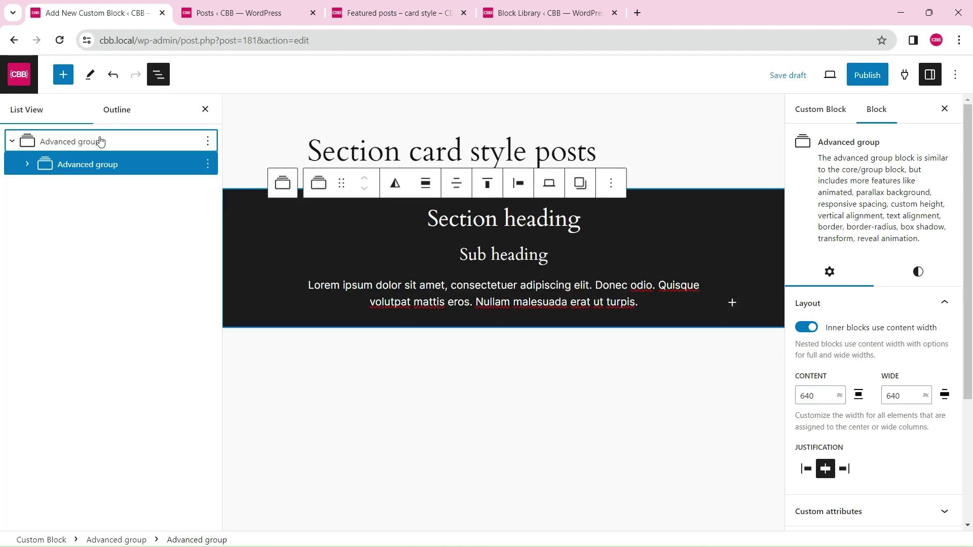
pyautogui.click(27, 165)
pyautogui.click(93, 188)
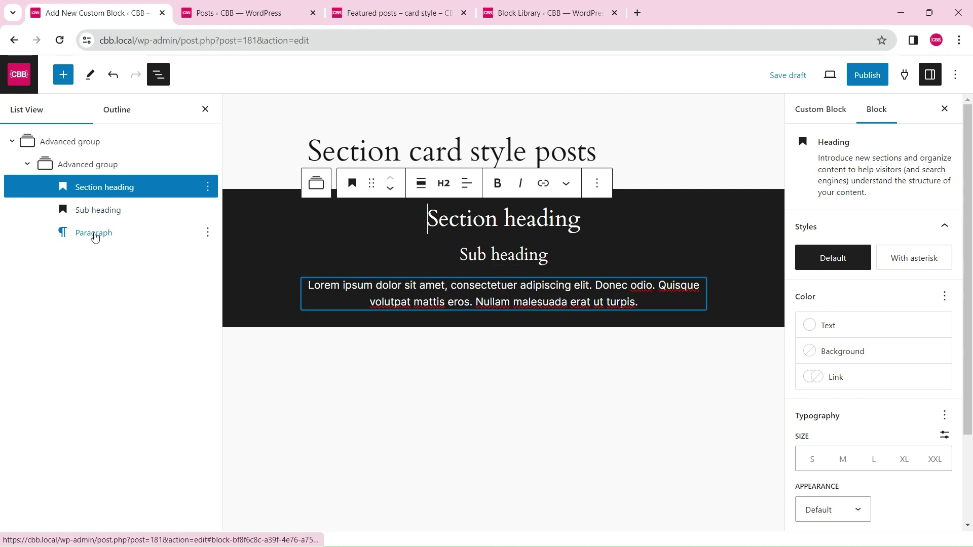
pyautogui.keyDown('shift'); pyautogui.click(94, 234); pyautogui.keyUp('shift')
pyautogui.click(314, 183)
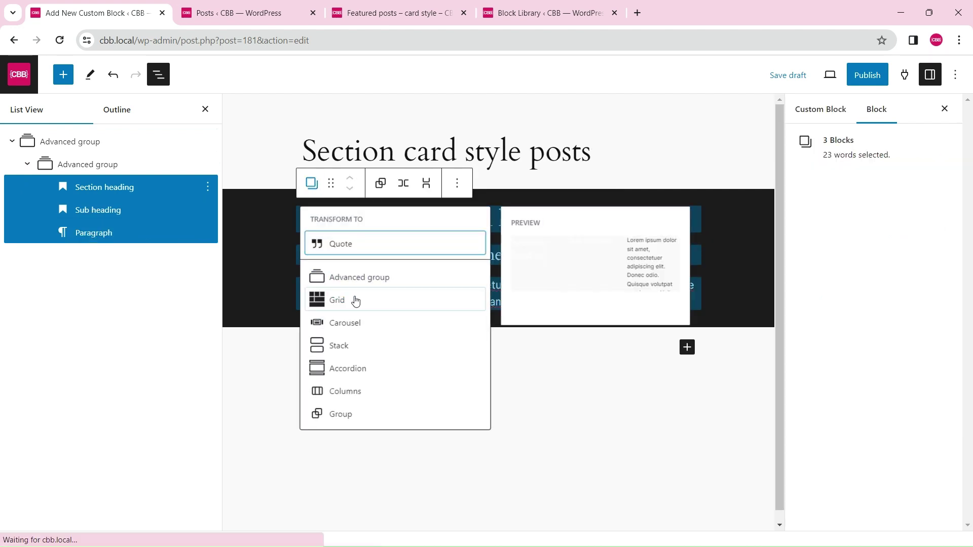
pyautogui.click(327, 302)
pyautogui.click(898, 369)
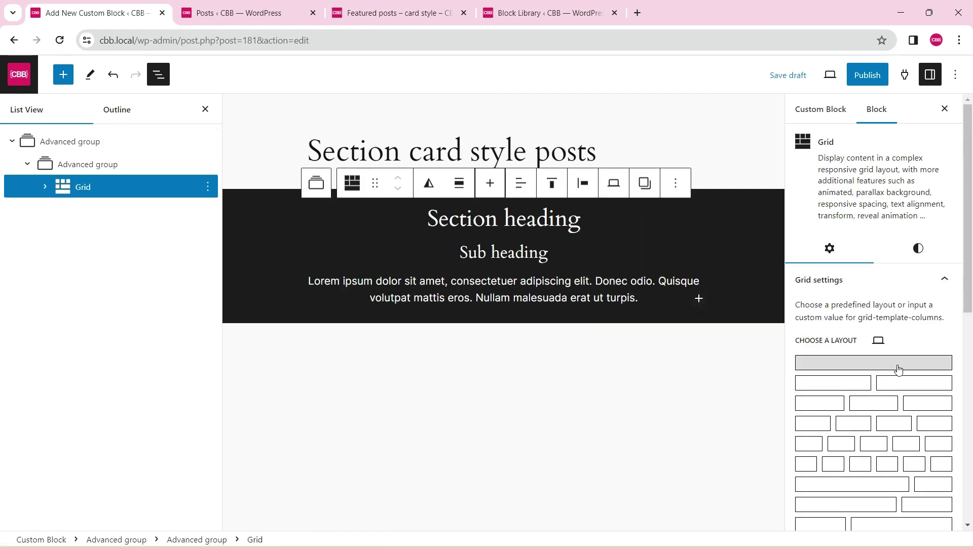
# - Set the row start to 1 for the grid item that contains the sub heading
pyautogui.click(45, 187)
pyautogui.click(63, 210)
pyautogui.click(63, 255)
pyautogui.click(134, 279)
pyautogui.click(112, 256)
pyautogui.click(898, 330)
pyautogui.click(862, 451)
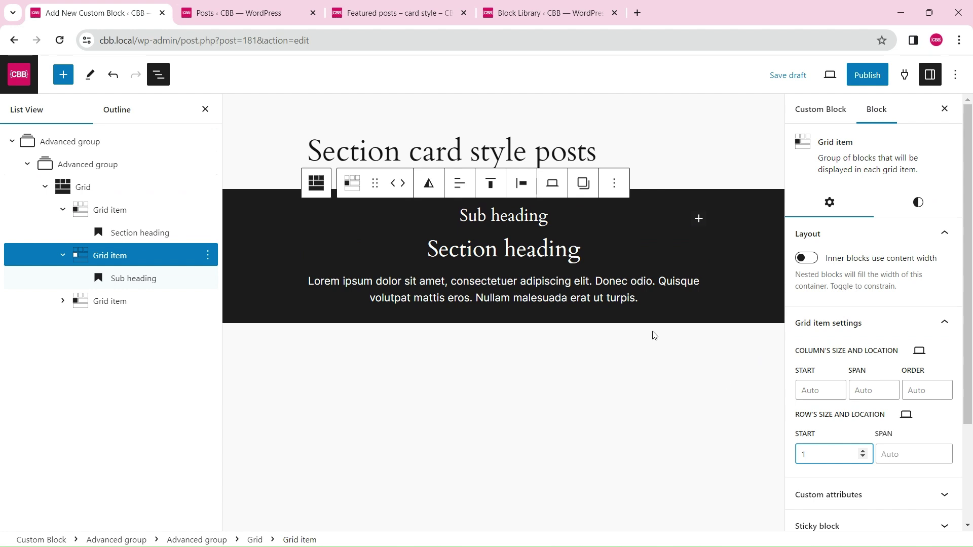
# - Set the sub heading grid item's row start to 1 for mobile and return to the desktop view
pyautogui.click(551, 185)
pyautogui.click(573, 245)
pyautogui.click(547, 202)
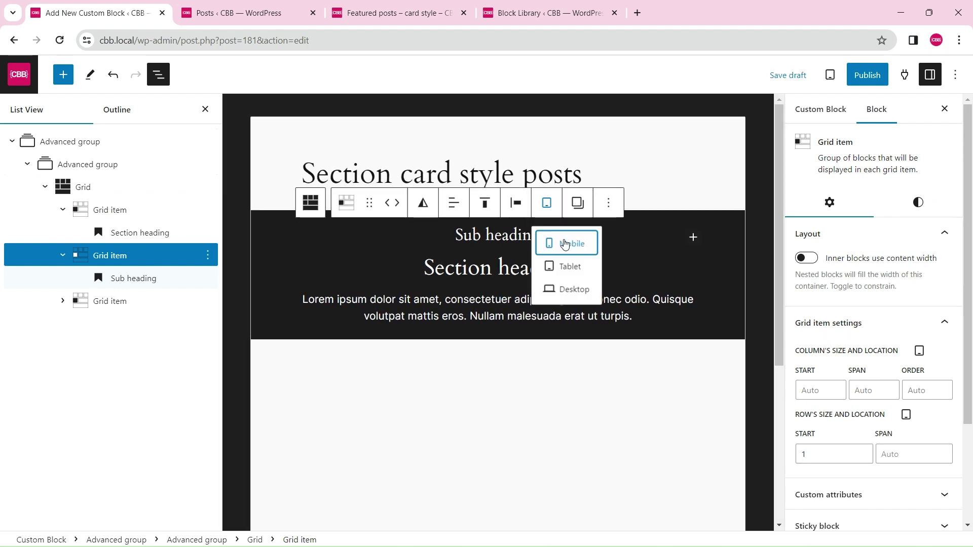
pyautogui.click(573, 243)
pyautogui.write('1')
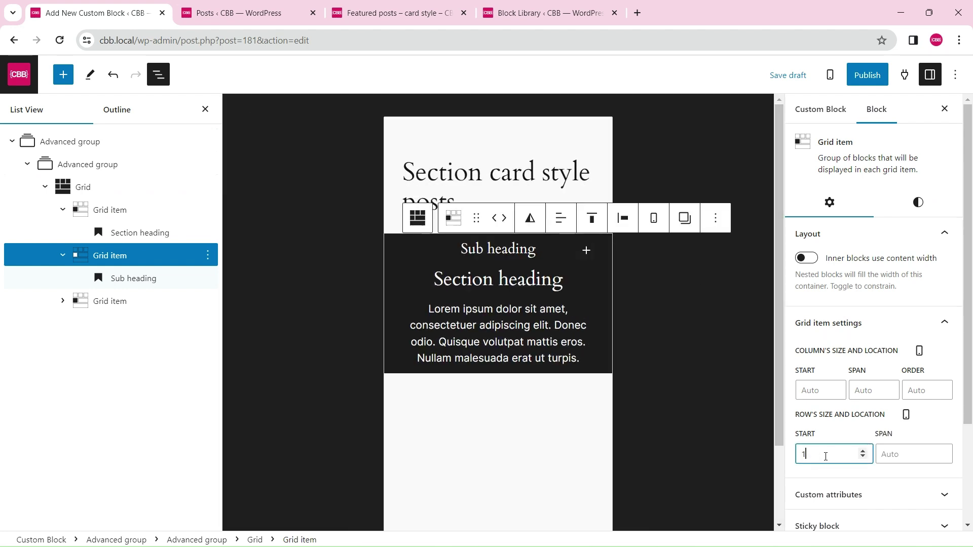
pyautogui.click(654, 217)
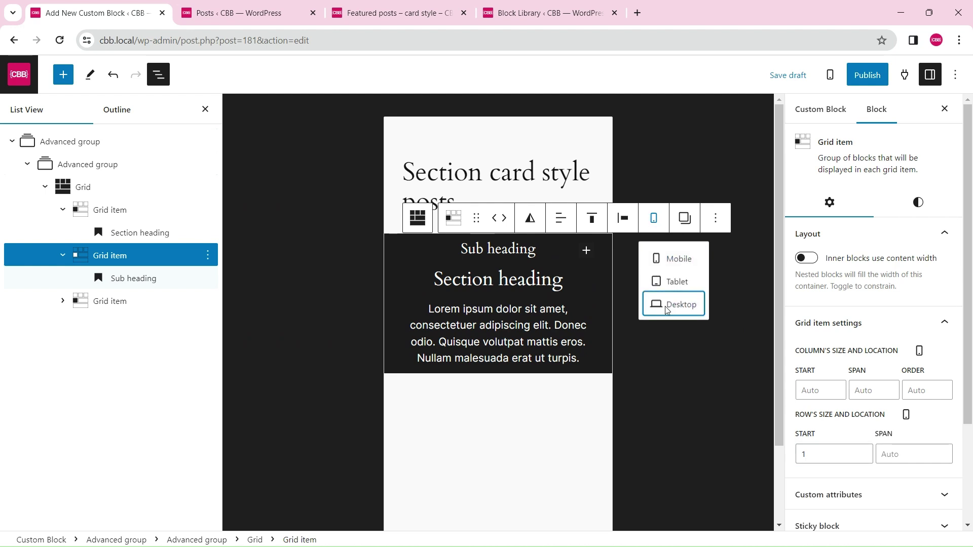
pyautogui.click(661, 305)
pyautogui.click(204, 109)
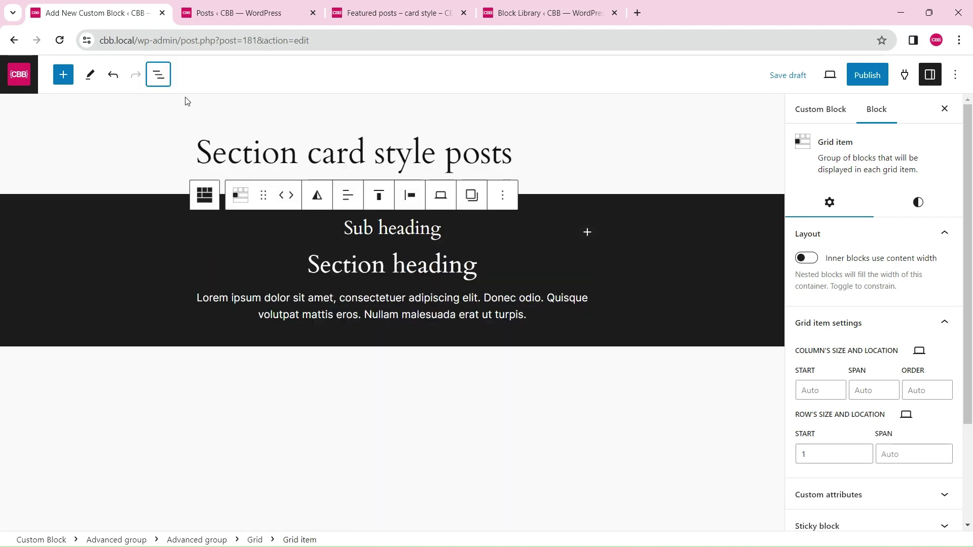
# - Add a Query Loop after the nested Advanced group, starting with the Title & Excerpt variation
pyautogui.click(497, 303)
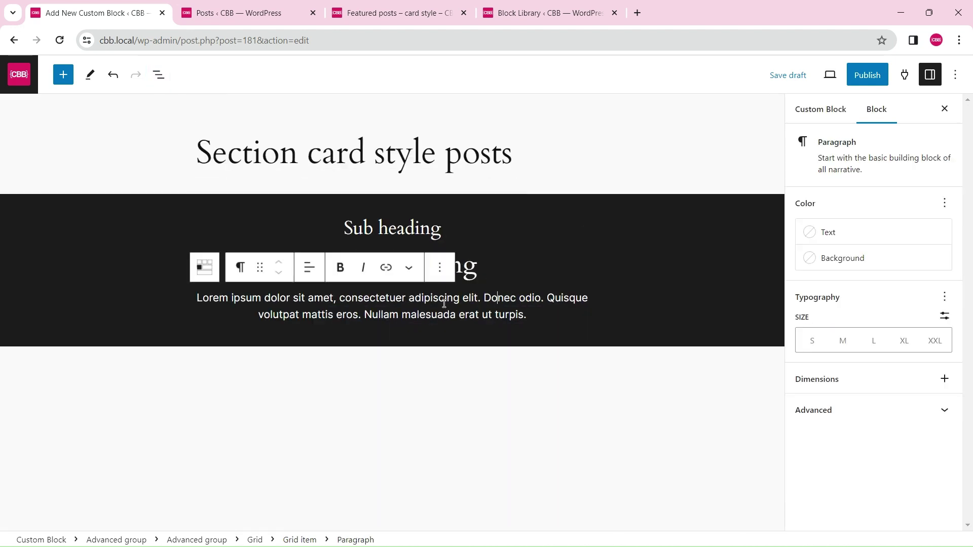
pyautogui.click(197, 540)
pyautogui.click(406, 202)
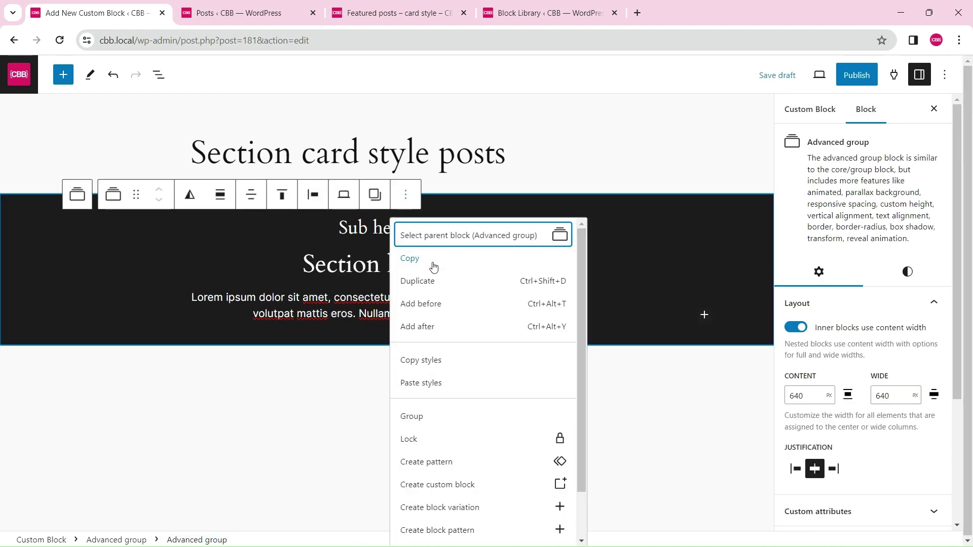
pyautogui.click(442, 326)
pyautogui.write('/q')
pyautogui.press('Down')
pyautogui.press('Return')
pyautogui.click(163, 419)
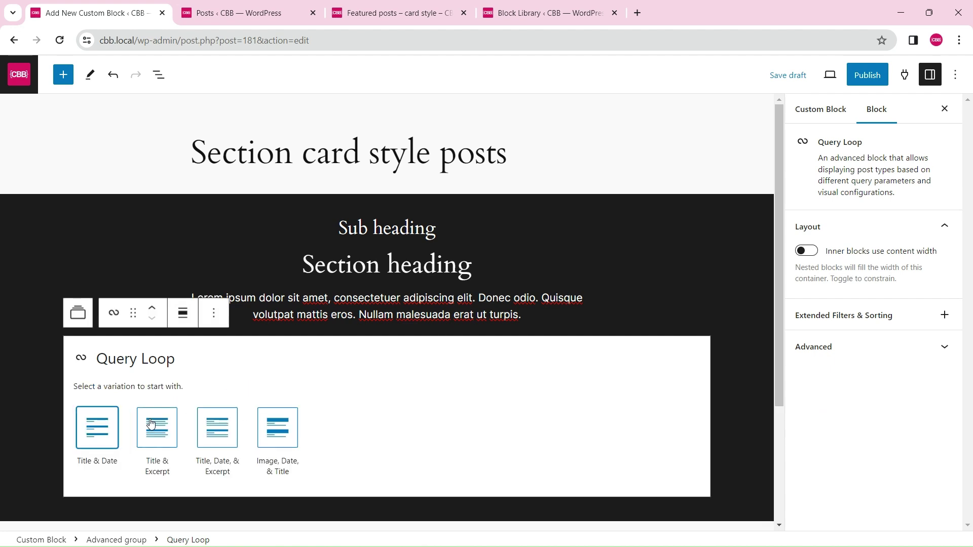
pyautogui.click(150, 419)
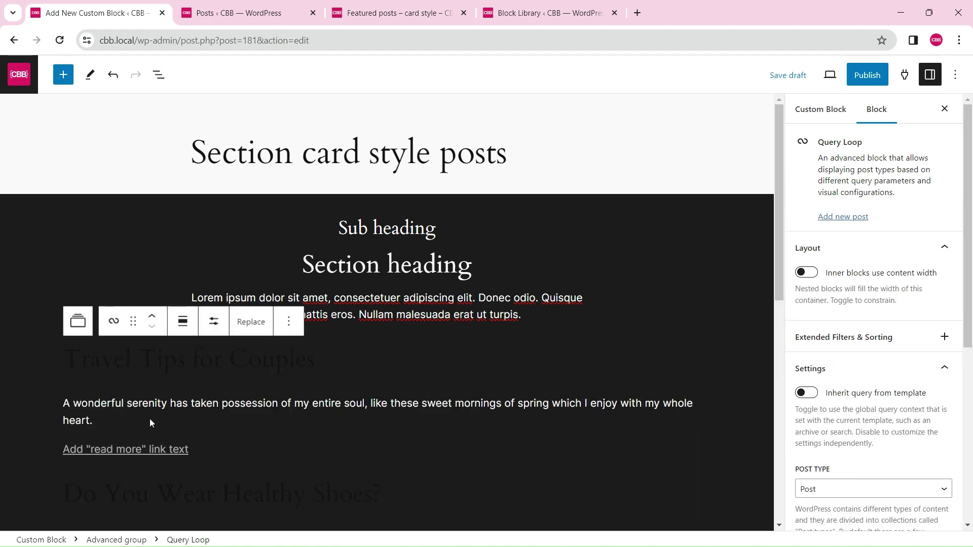
# - Make the post title a link and wrap the Title and Excerpt blocks in an Advanced group
pyautogui.click(190, 367)
pyautogui.click(807, 259)
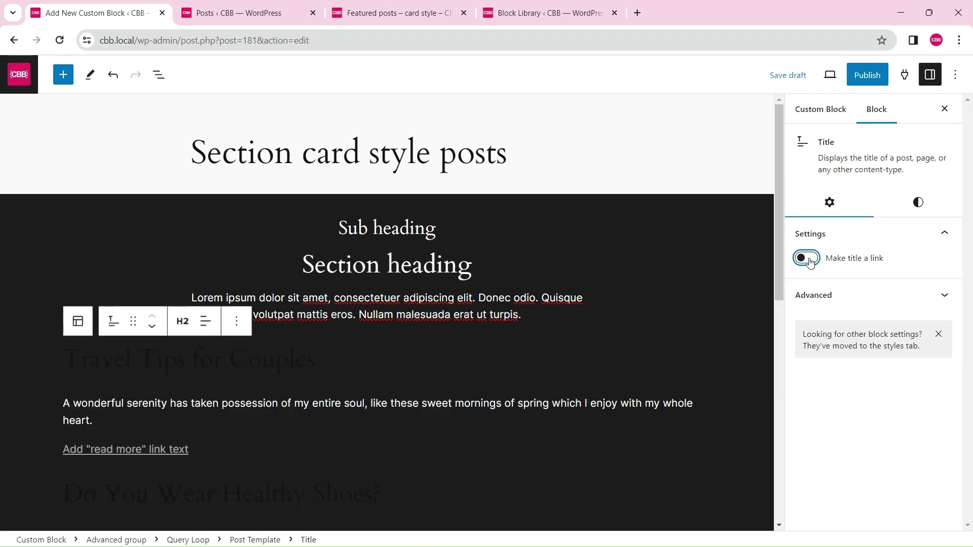
pyautogui.click(161, 82)
pyautogui.click(207, 278)
pyautogui.scroll(-3, 248, 525)
pyautogui.click(248, 528)
pyautogui.click(207, 278)
pyautogui.scroll(-3, 250, 441)
pyautogui.click(248, 530)
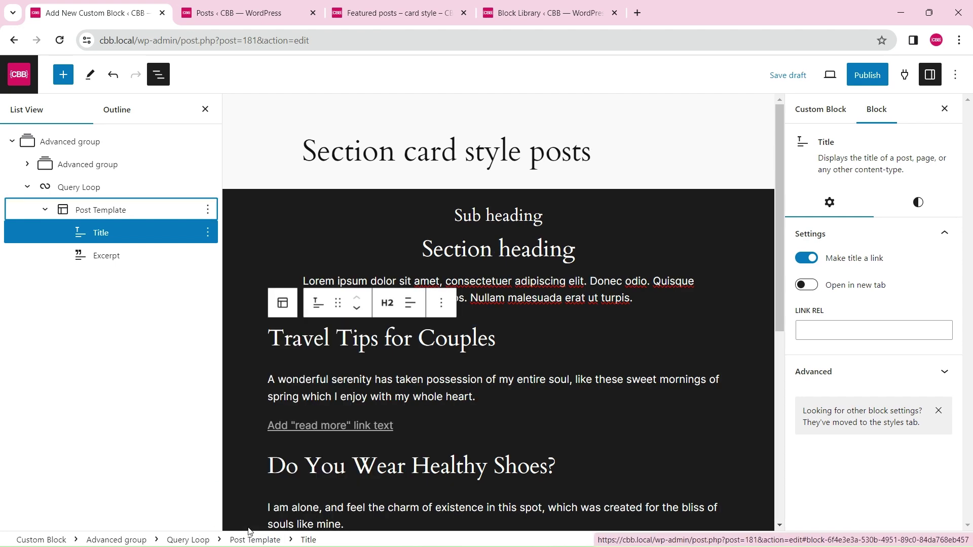
pyautogui.keyDown('shift'); pyautogui.click(120, 258); pyautogui.keyUp('shift')
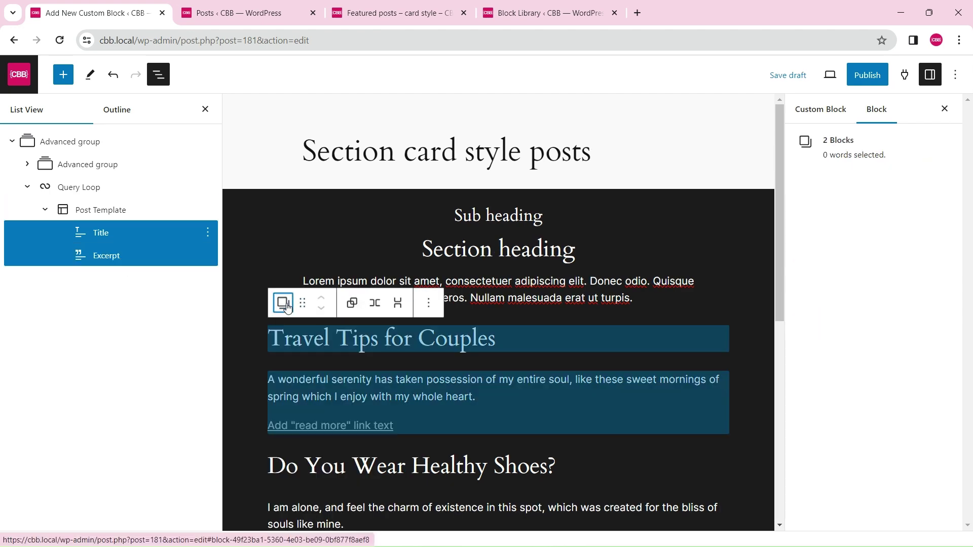
pyautogui.click(283, 303)
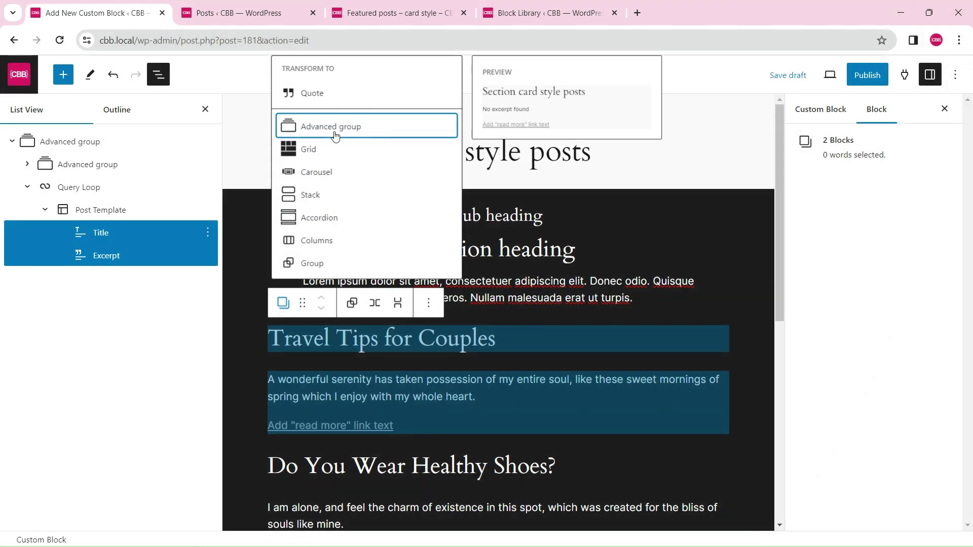
pyautogui.click(335, 136)
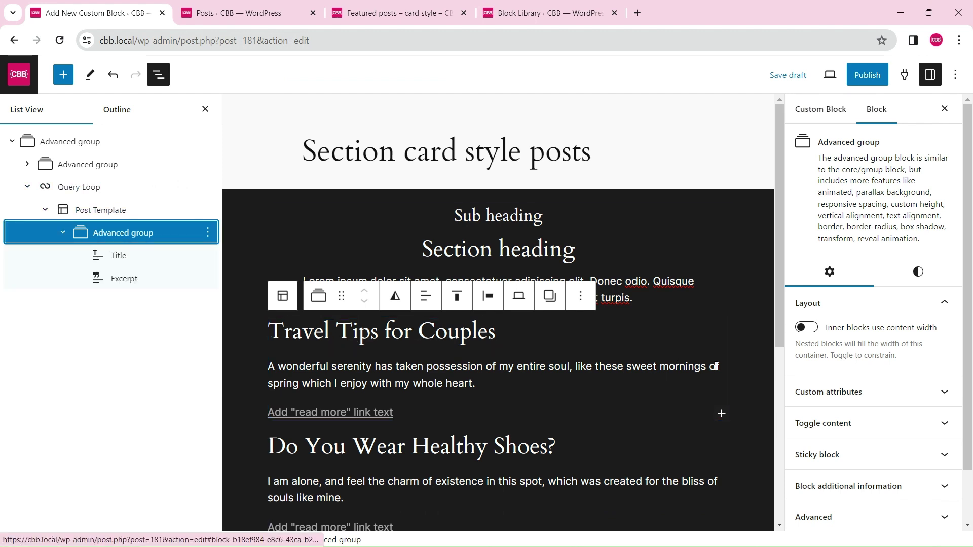
# - Add background media to the Advanced group in the Post Template, using each post's featured image
pyautogui.scroll(-5, 873, 354)
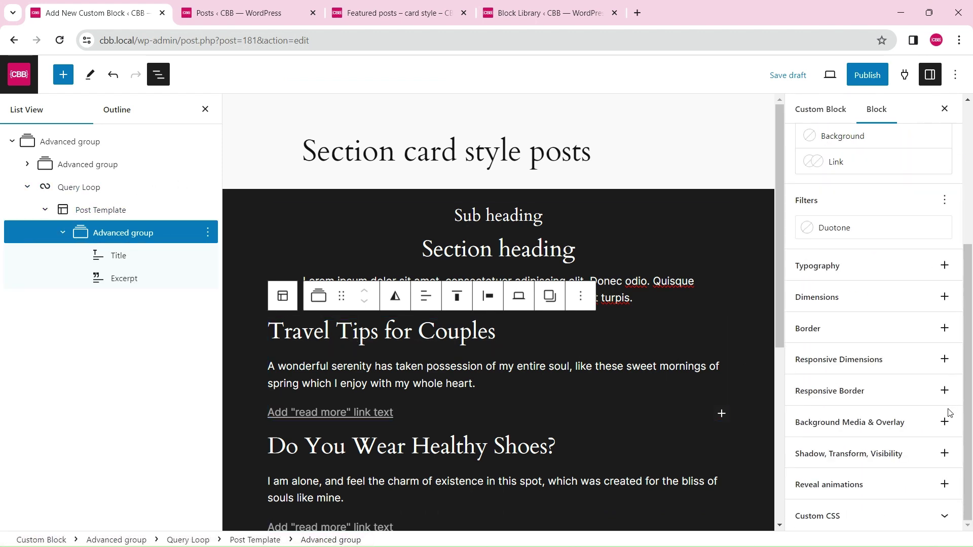
pyautogui.click(945, 422)
pyautogui.click(884, 490)
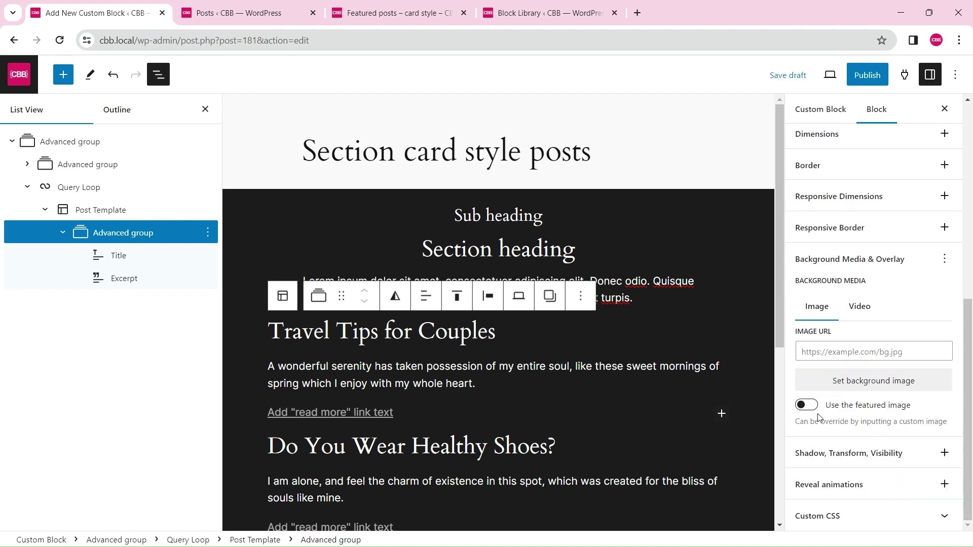
pyautogui.click(807, 406)
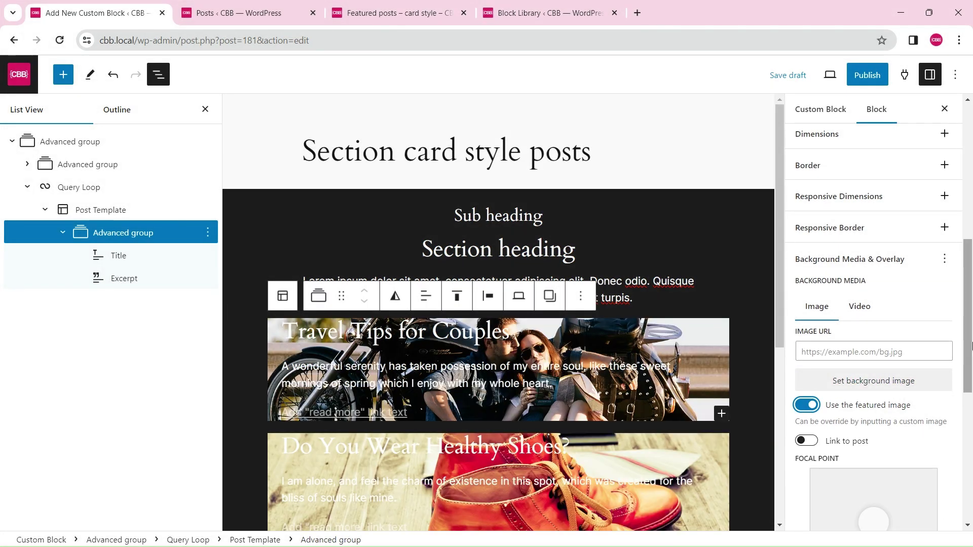
pyautogui.scroll(-1, 972, 360)
pyautogui.scroll(-4, 972, 360)
pyautogui.click(831, 413)
pyautogui.scroll(4, 833, 416)
# - Add a background overlay to the post card group in the Contrast color #111111 with opacity 60
pyautogui.click(945, 224)
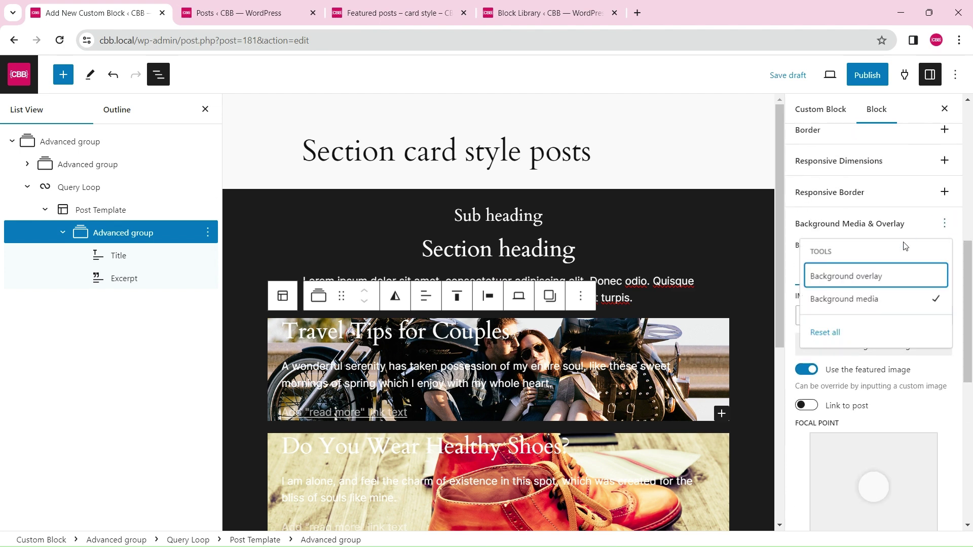
pyautogui.click(858, 282)
pyautogui.click(814, 271)
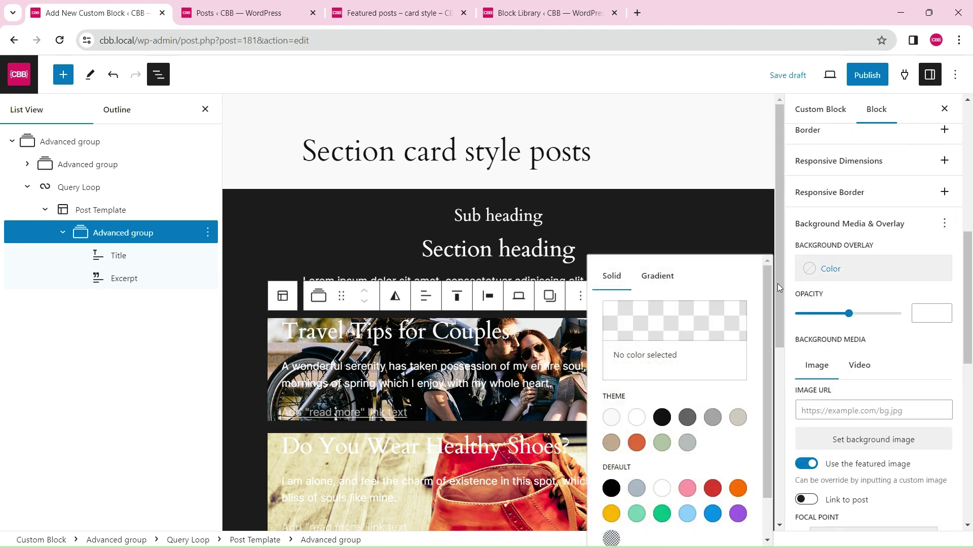
pyautogui.click(662, 418)
pyautogui.scroll(1, 929, 312)
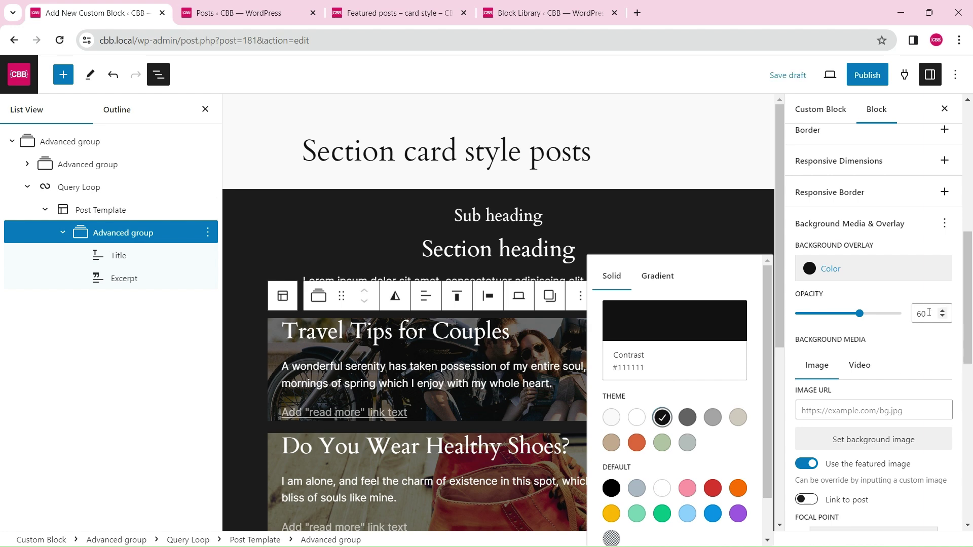
pyautogui.click(917, 343)
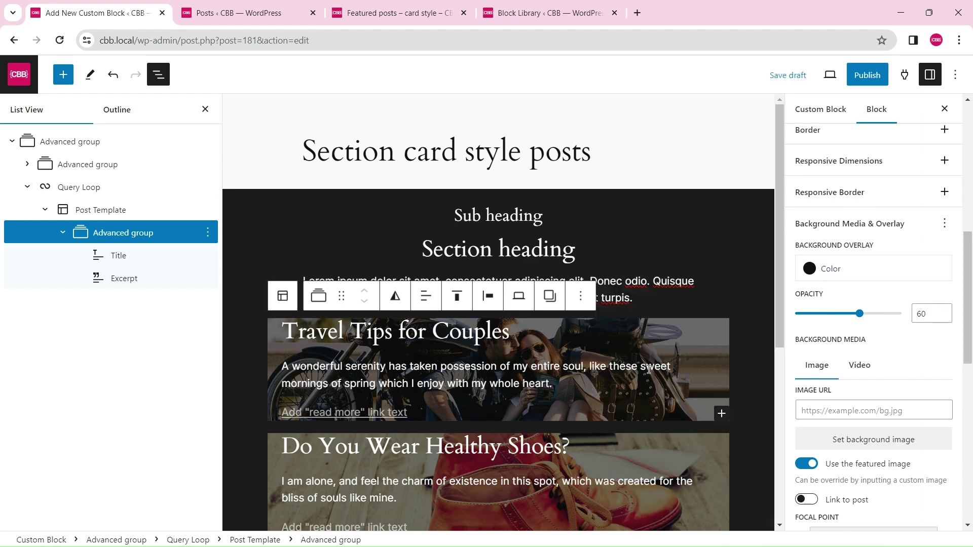
# - Add padding to the post card group, with 16 px vertically and 16 px horizontally
pyautogui.moveTo(968, 304); pyautogui.dragTo(968, 259)
pyautogui.click(944, 249)
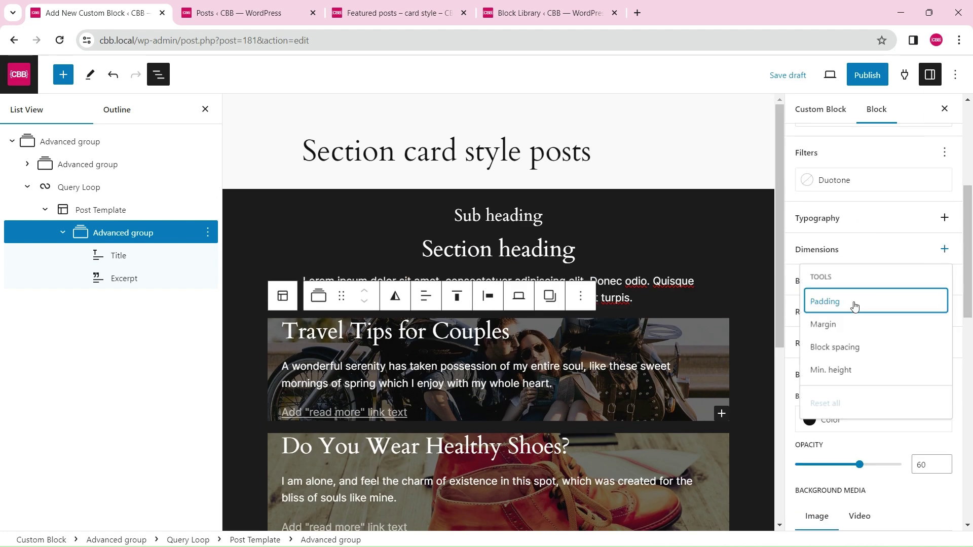
pyautogui.click(853, 301)
pyautogui.click(945, 295)
pyautogui.write('16')
pyautogui.click(945, 320)
pyautogui.click(837, 320)
pyautogui.write('16')
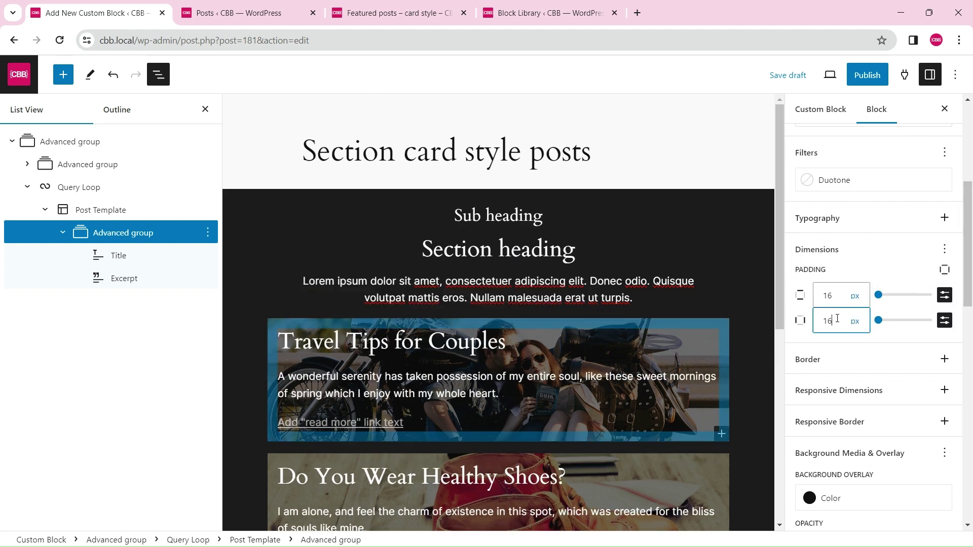
# - Switch the Post Template to a grid display with four equal columns
pyautogui.scroll(-5, 631, 332)
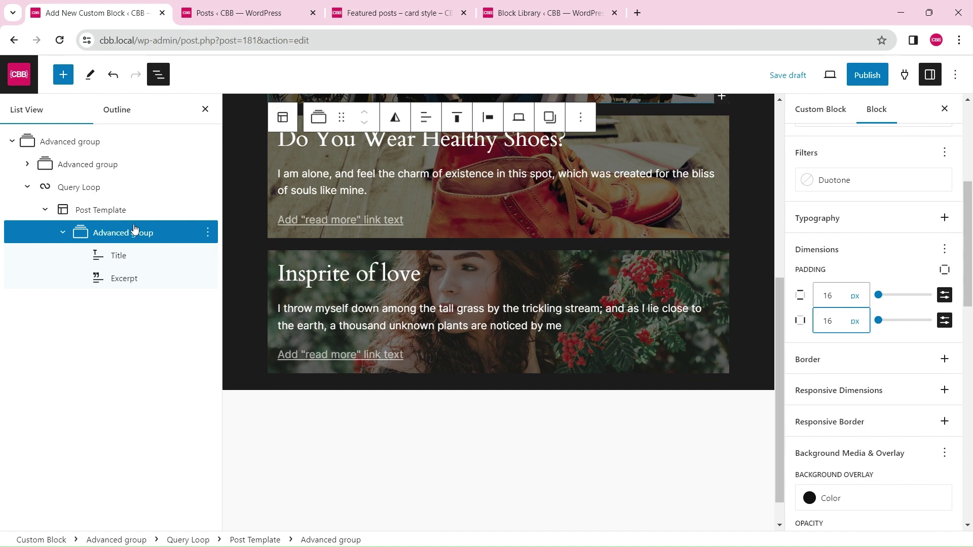
pyautogui.click(103, 214)
pyautogui.click(457, 117)
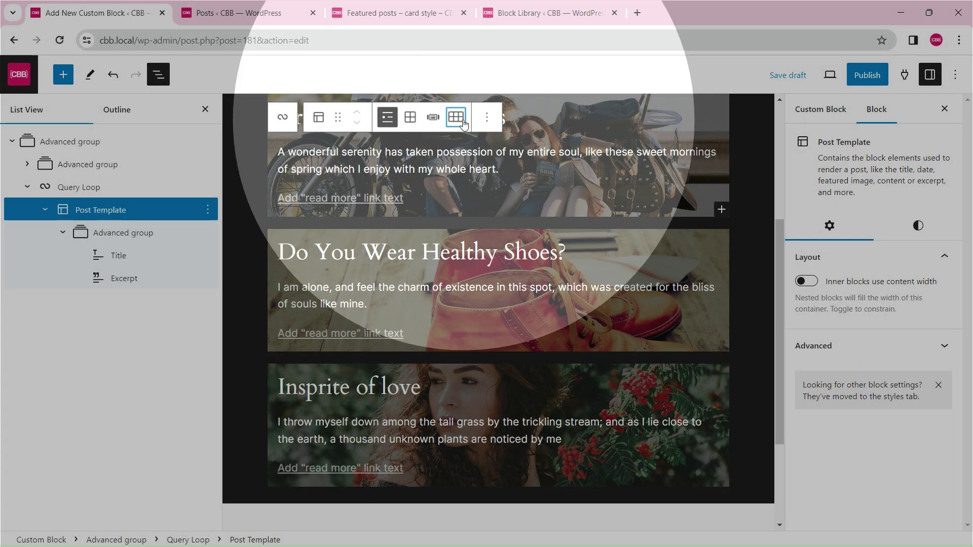
pyautogui.scroll(-3, 846, 280)
pyautogui.click(887, 325)
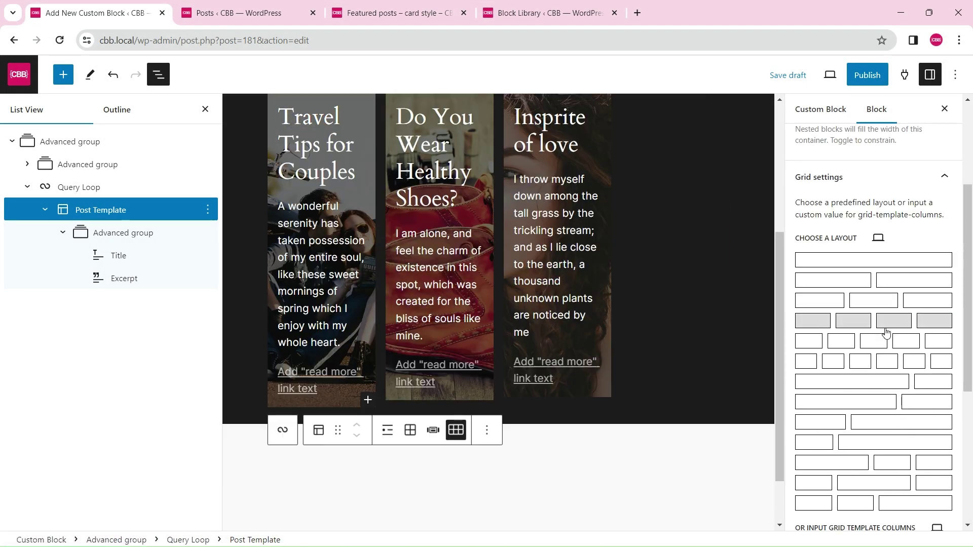
# - Set the Query Loop to show 4 items per page
pyautogui.scroll(3, 492, 242)
pyautogui.click(283, 241)
pyautogui.click(419, 195)
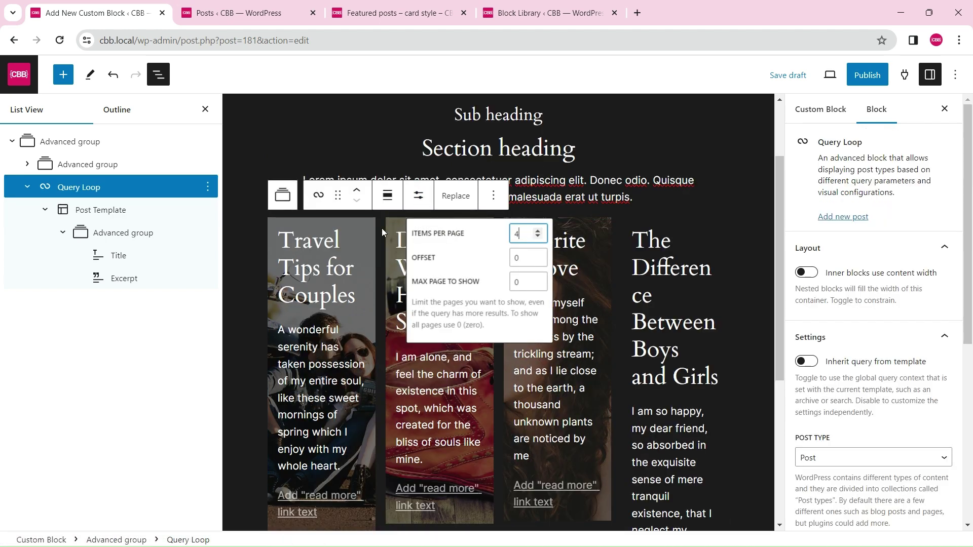
# - Add a responsive height to the post card Advanced group and set it to 100%
pyautogui.scroll(-3, 692, 336)
pyautogui.click(306, 255)
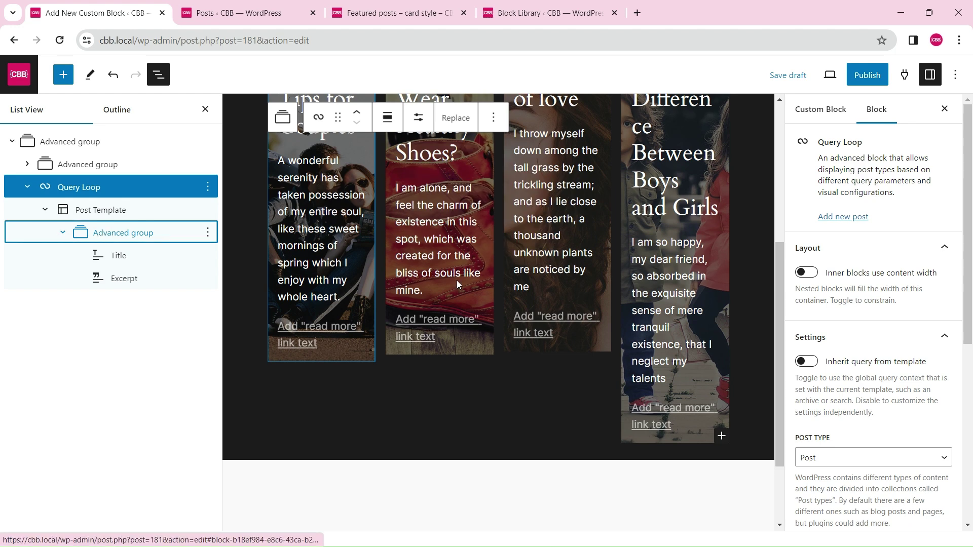
pyautogui.scroll(-5, 971, 297)
pyautogui.scroll(-3, 971, 297)
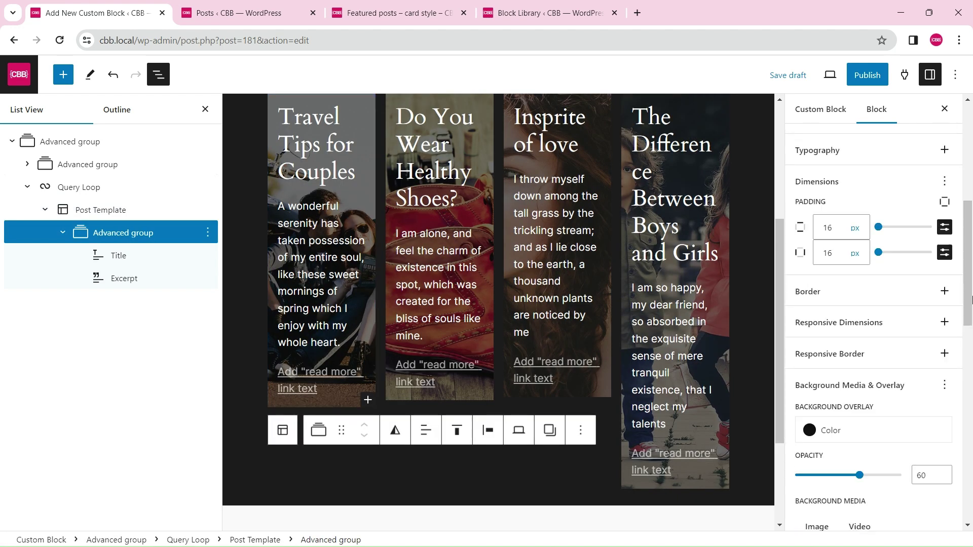
pyautogui.click(944, 322)
pyautogui.press('Escape')
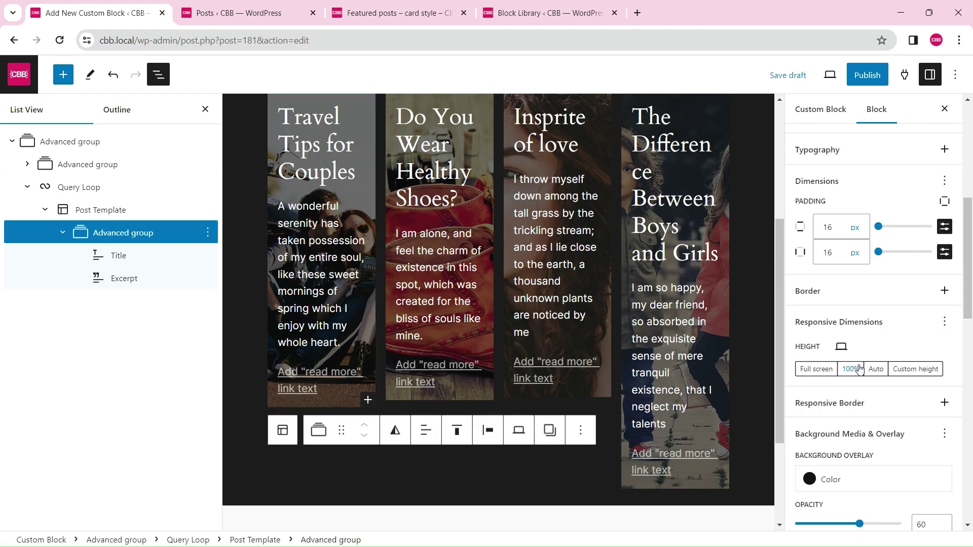
pyautogui.click(851, 369)
pyautogui.scroll(3, 684, 321)
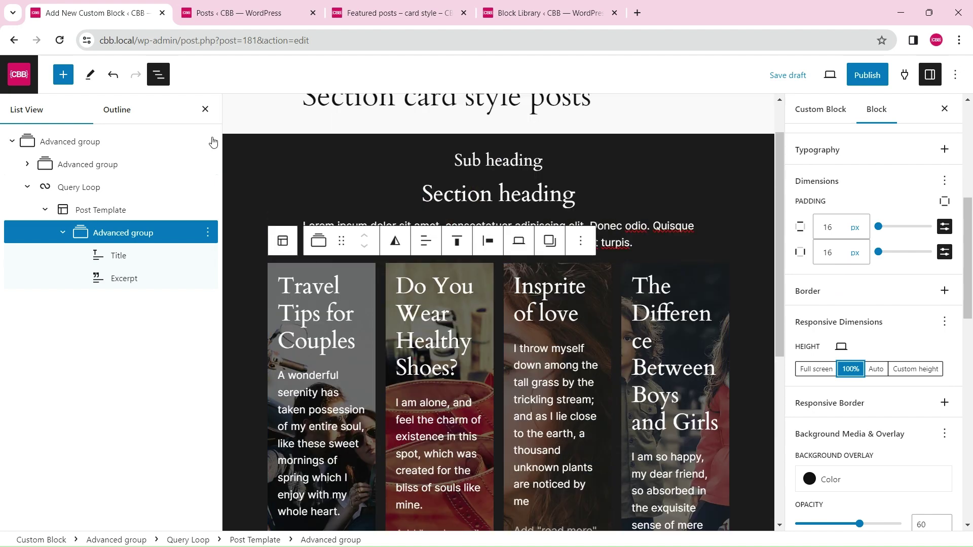
# - Add a border radius of 8 px to the post card Advanced group
pyautogui.click(206, 109)
pyautogui.scroll(-4, 582, 249)
pyautogui.scroll(3, 581, 249)
pyautogui.click(93, 215)
pyautogui.scroll(-4, 942, 214)
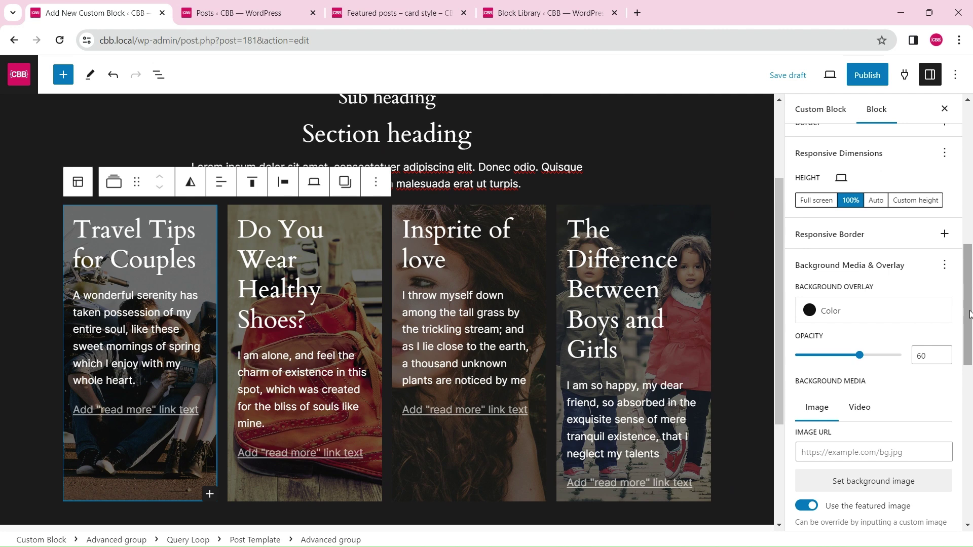
pyautogui.scroll(4, 942, 213)
pyautogui.click(944, 292)
pyautogui.click(831, 365)
pyautogui.click(848, 334)
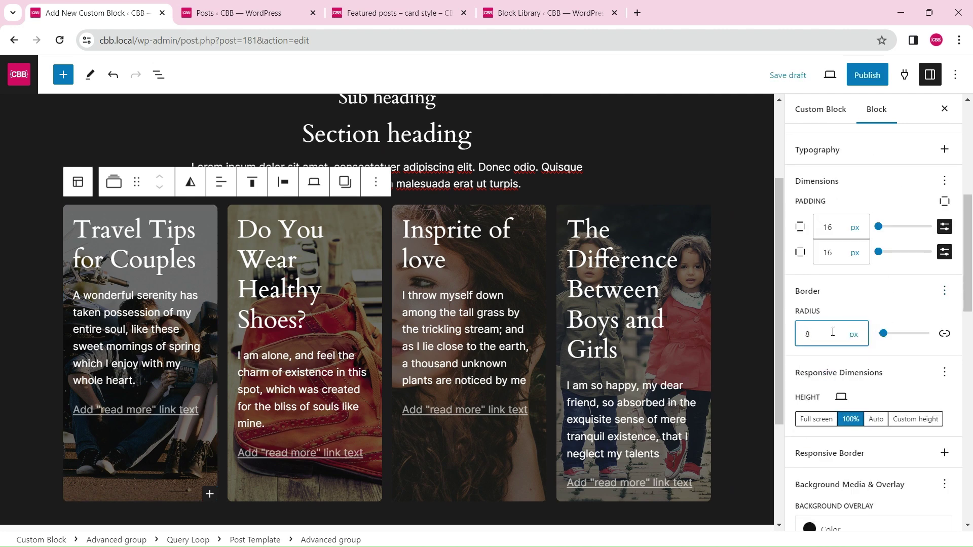
pyautogui.write('8')
# - Check the reference page's card design and set the post card Title's font size to L
pyautogui.click(397, 15)
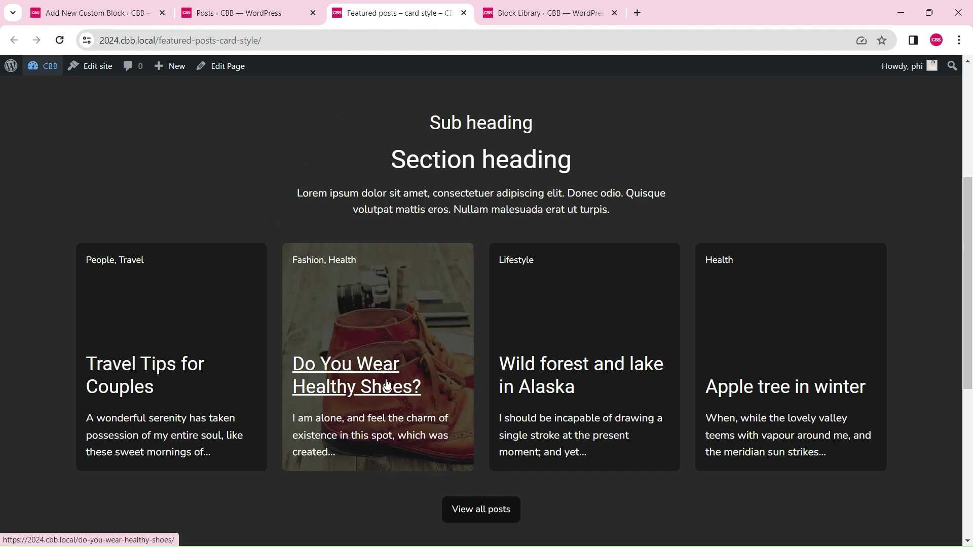
pyautogui.click(92, 16)
pyautogui.click(277, 235)
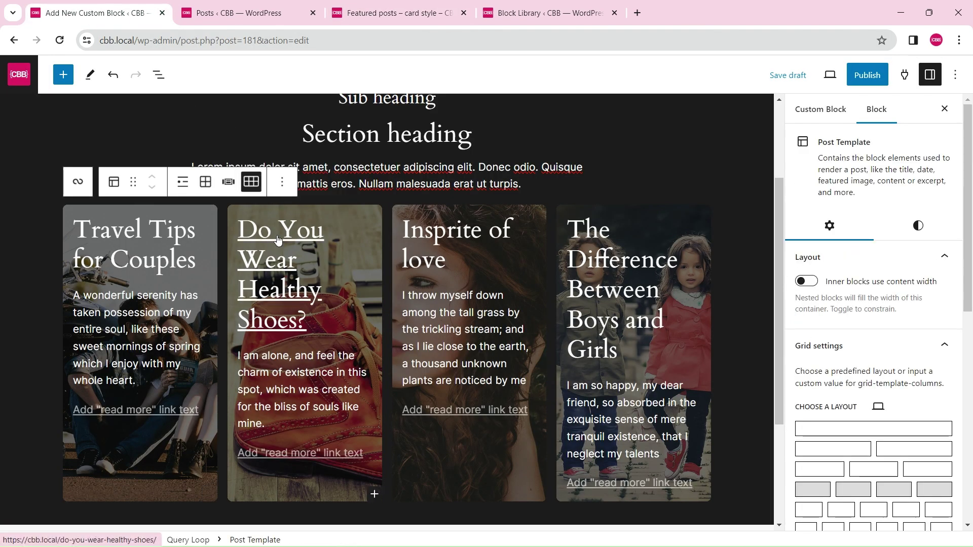
pyautogui.click(281, 243)
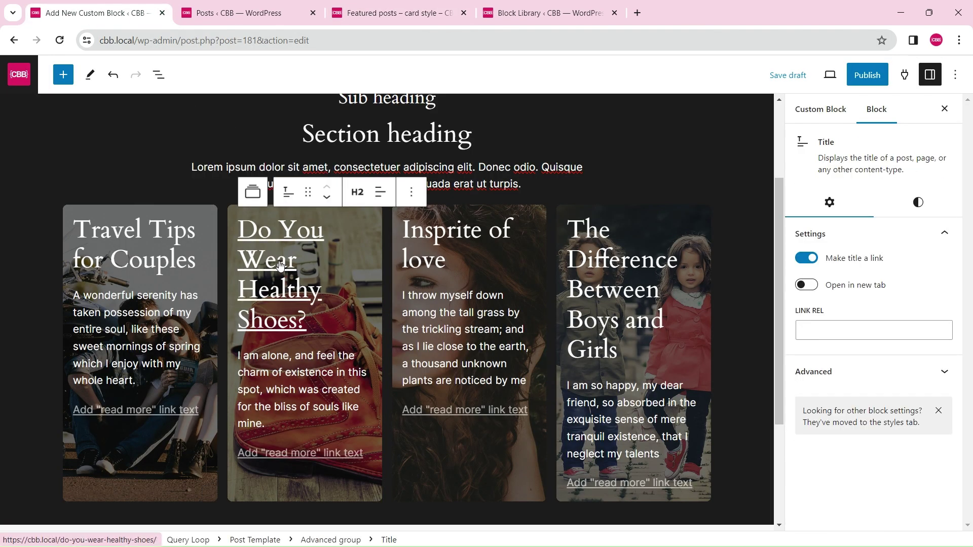
pyautogui.click(919, 202)
pyautogui.scroll(-2, 941, 353)
pyautogui.scroll(-2, 940, 354)
pyautogui.click(877, 308)
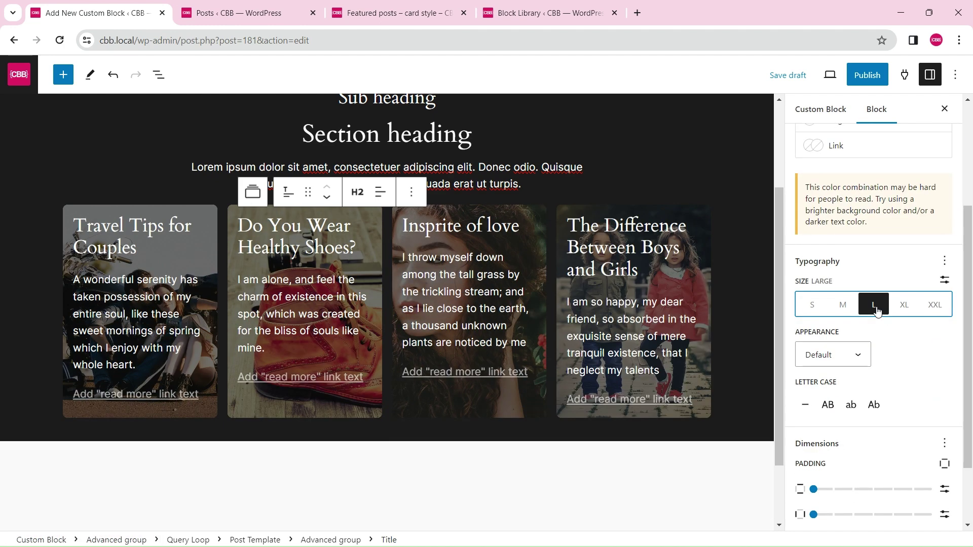
# - Insert a Categories block above the Title inside the post card group
pyautogui.click(160, 74)
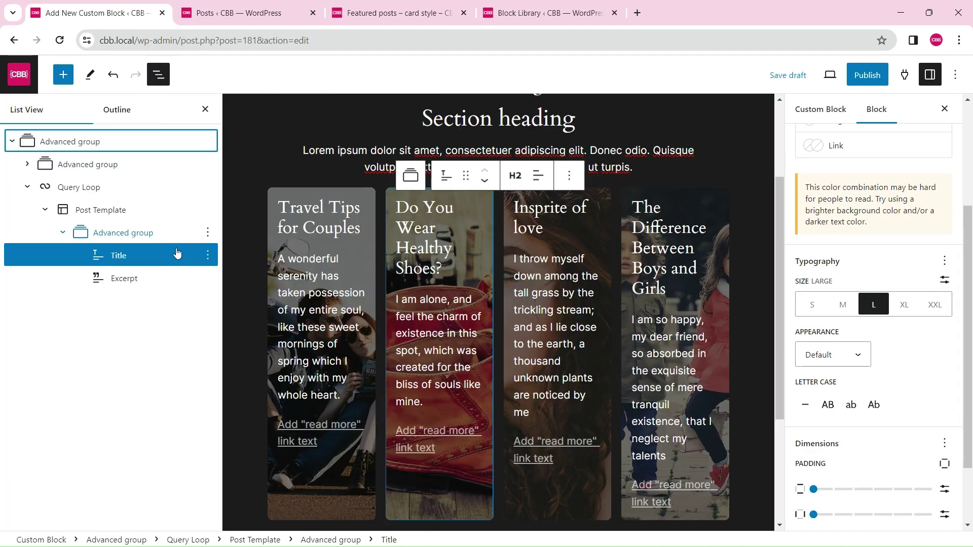
pyautogui.click(208, 256)
pyautogui.click(251, 355)
pyautogui.write('/a')
pyautogui.press('BackSpace')
pyautogui.write('a')
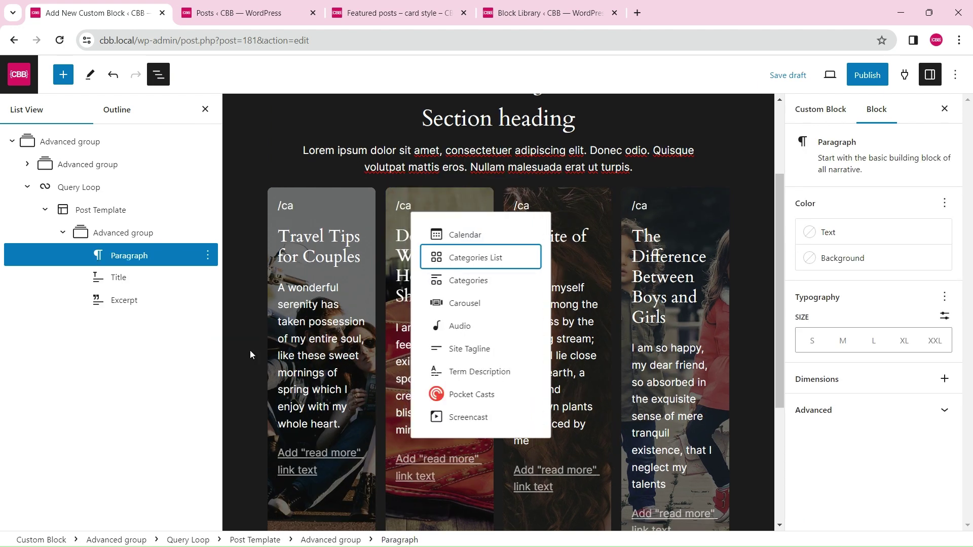
pyautogui.press('Return')
pyautogui.scroll(-5, 491, 377)
pyautogui.scroll(5, 491, 378)
# - Group the post card's Title and Excerpt blocks together
pyautogui.click(130, 278)
pyautogui.keyDown('shift'); pyautogui.click(134, 301); pyautogui.keyUp('shift')
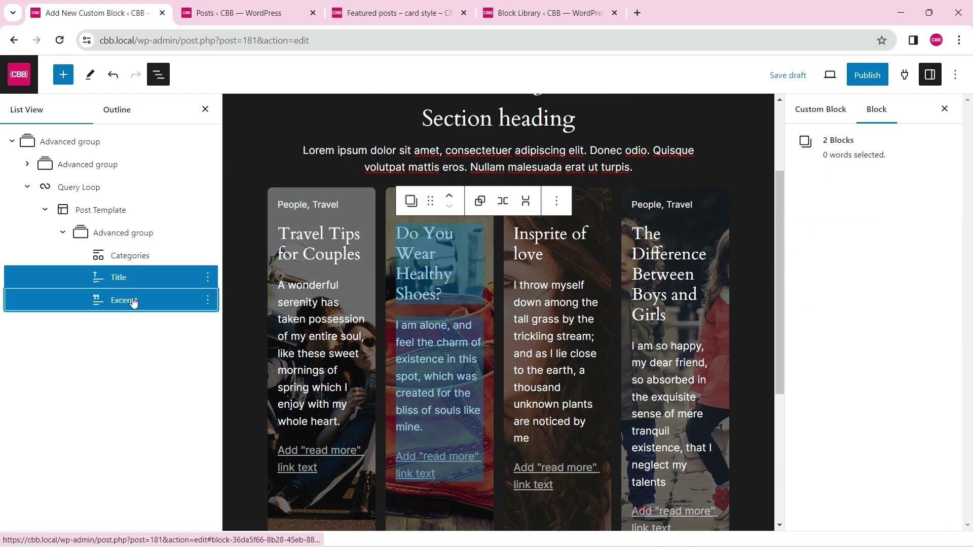
pyautogui.click(479, 201)
# - Set the post card group's vertical alignment to place the categories at the top and the title group at the bottom
pyautogui.click(123, 232)
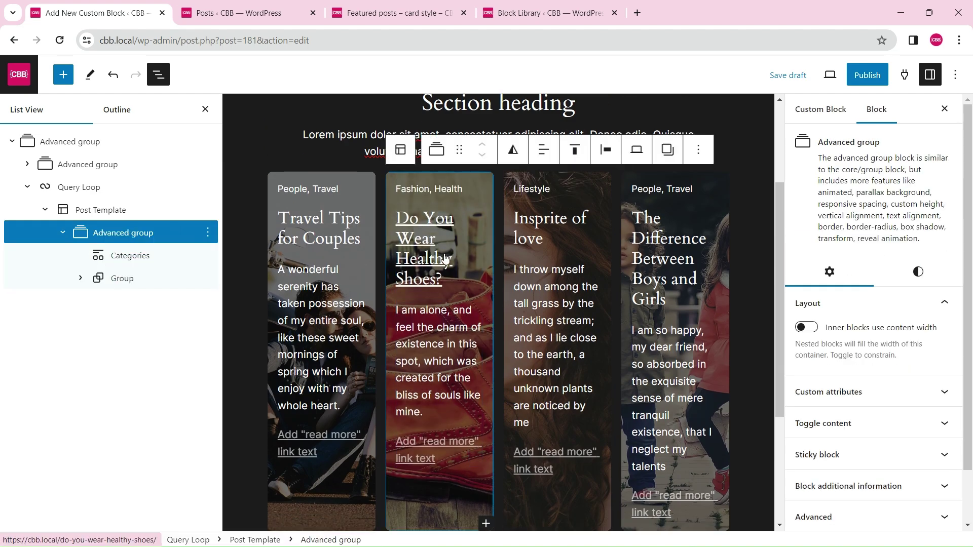
pyautogui.click(574, 150)
pyautogui.click(603, 260)
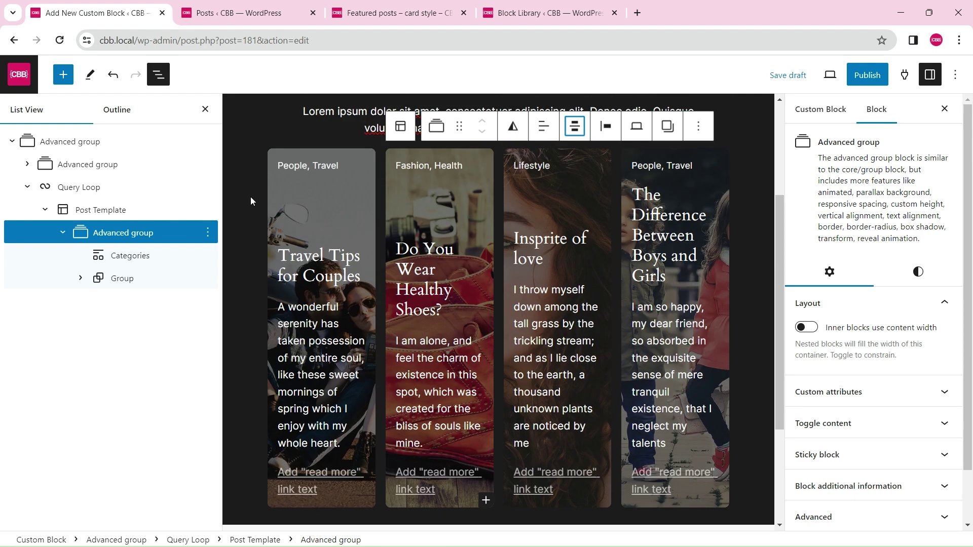
pyautogui.click(205, 110)
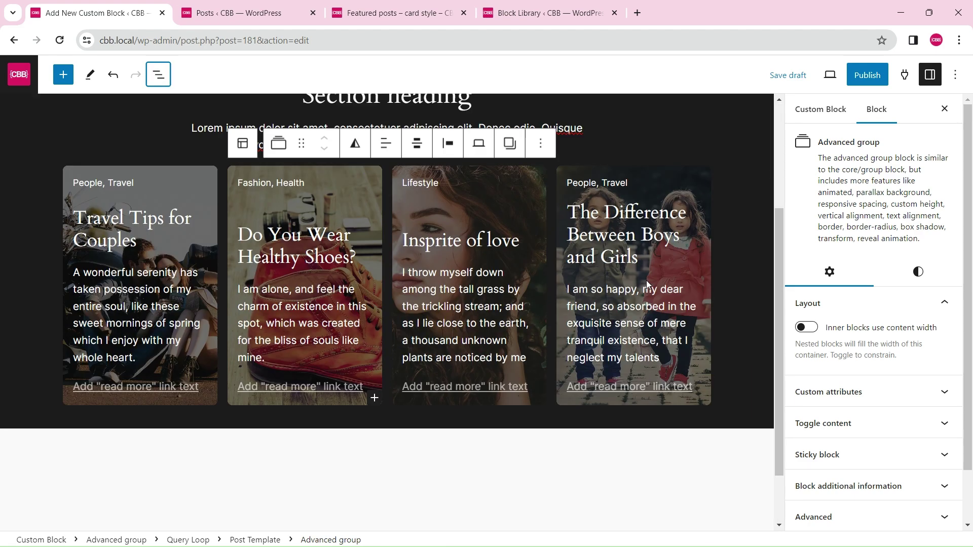
# - Give the Post Template grid a two-equal-column layout for tablet, check the mobile view, and return to the desktop view
pyautogui.click(242, 143)
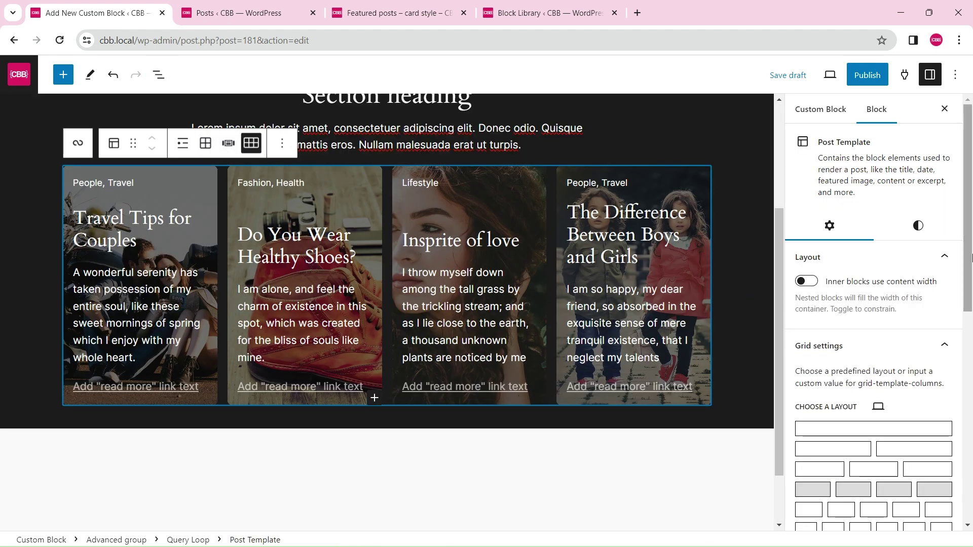
pyautogui.scroll(-4, 933, 317)
pyautogui.click(878, 263)
pyautogui.click(886, 320)
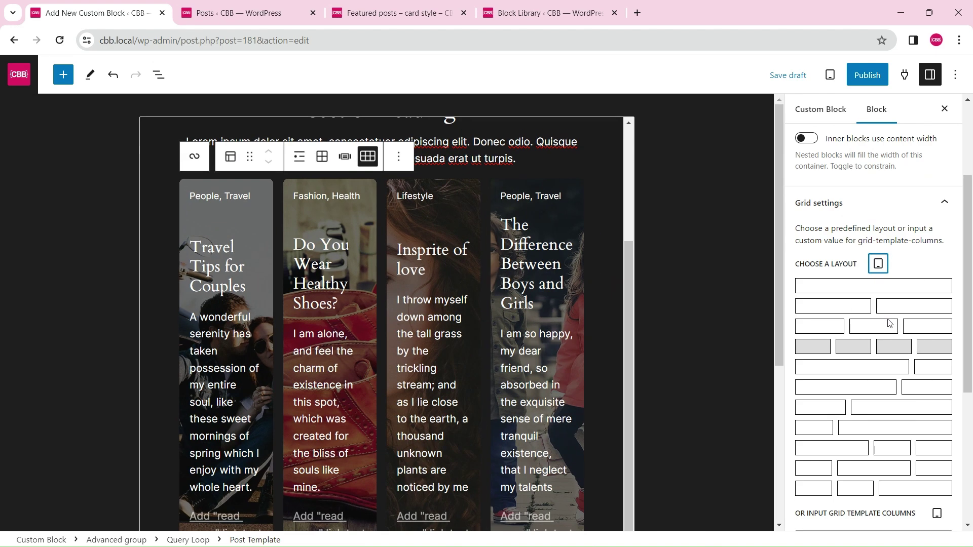
pyautogui.click(878, 307)
pyautogui.click(879, 265)
pyautogui.click(887, 297)
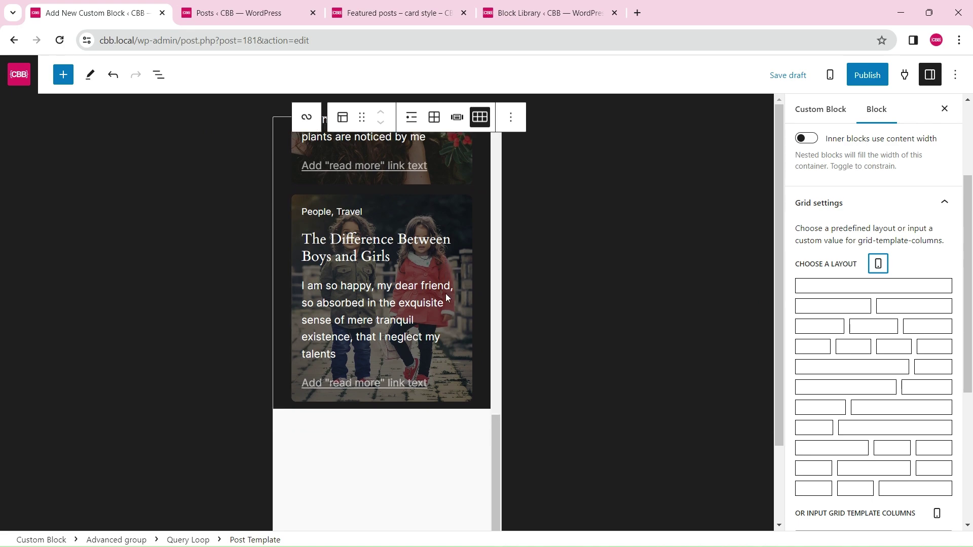
pyautogui.click(879, 263)
pyautogui.click(887, 342)
# - Limit the Excerpt block to a maximum of 12 words
pyautogui.click(336, 250)
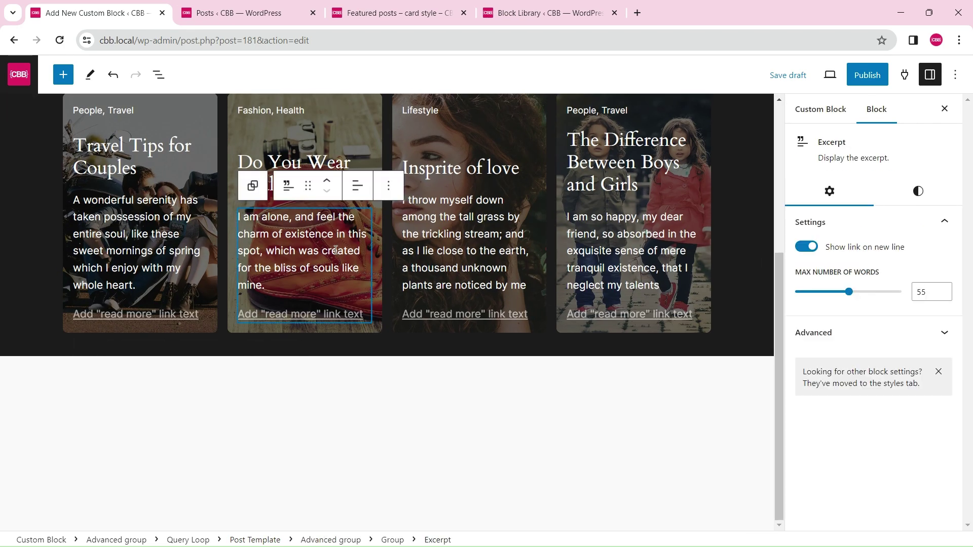
pyautogui.doubleClick(932, 292)
pyautogui.write('12')
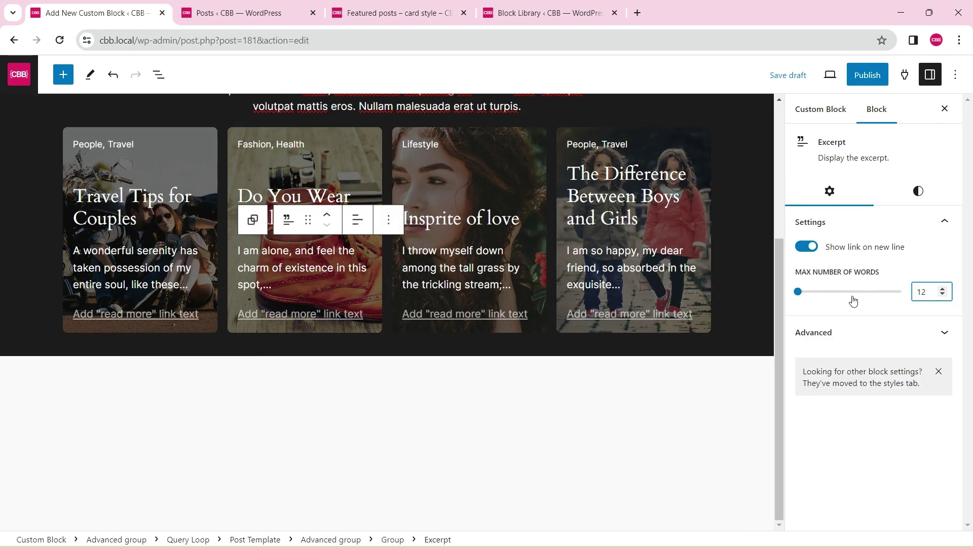
pyautogui.scroll(3, 610, 288)
# - Add a minimum height of 400 px to the post card Advanced group
pyautogui.click(187, 302)
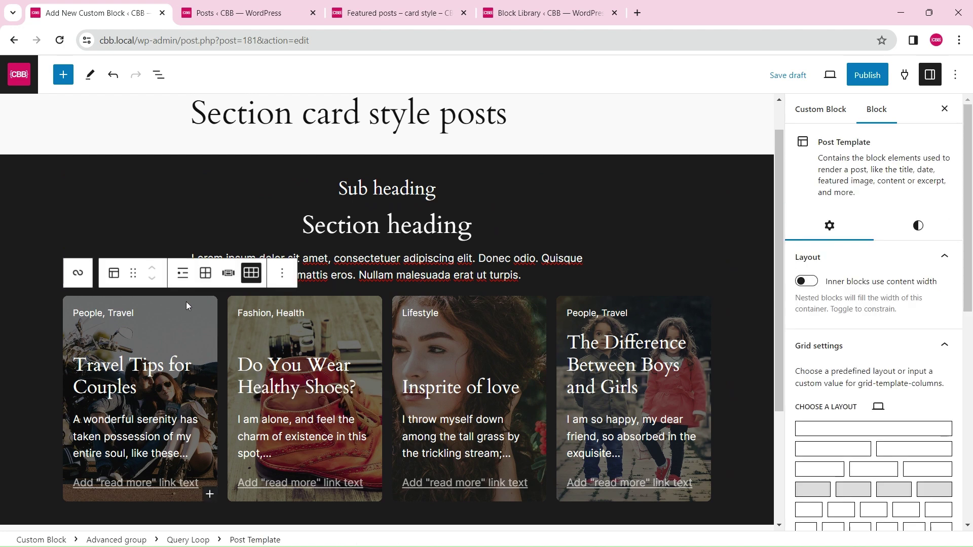
pyautogui.click(188, 303)
pyautogui.click(921, 272)
pyautogui.scroll(-5, 928, 284)
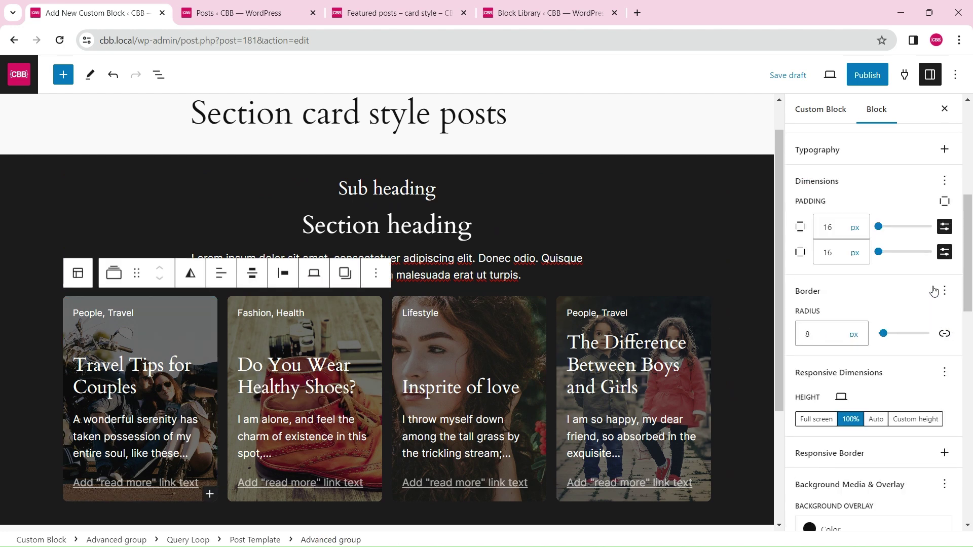
pyautogui.click(942, 183)
pyautogui.click(853, 305)
pyautogui.write('400')
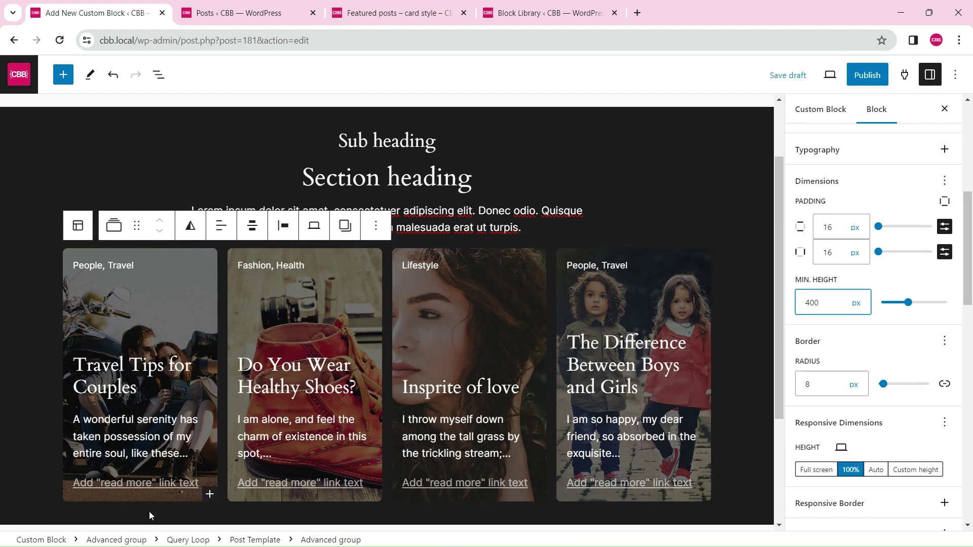
# - Insert a Buttons block after the Query Loop with one button labelled "View all posts"
pyautogui.click(189, 540)
pyautogui.click(282, 225)
pyautogui.click(335, 354)
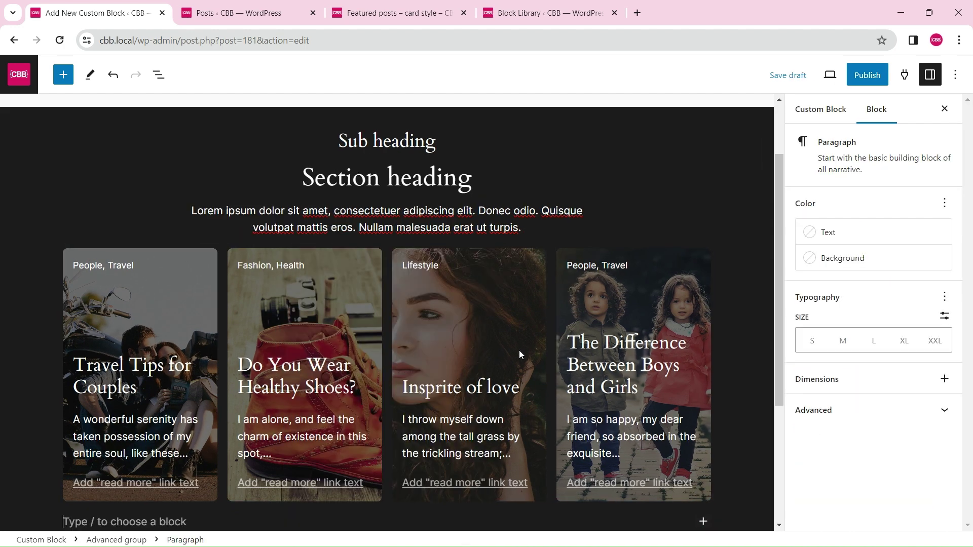
pyautogui.write('/b')
pyautogui.press('Return')
pyautogui.write('View all posts')
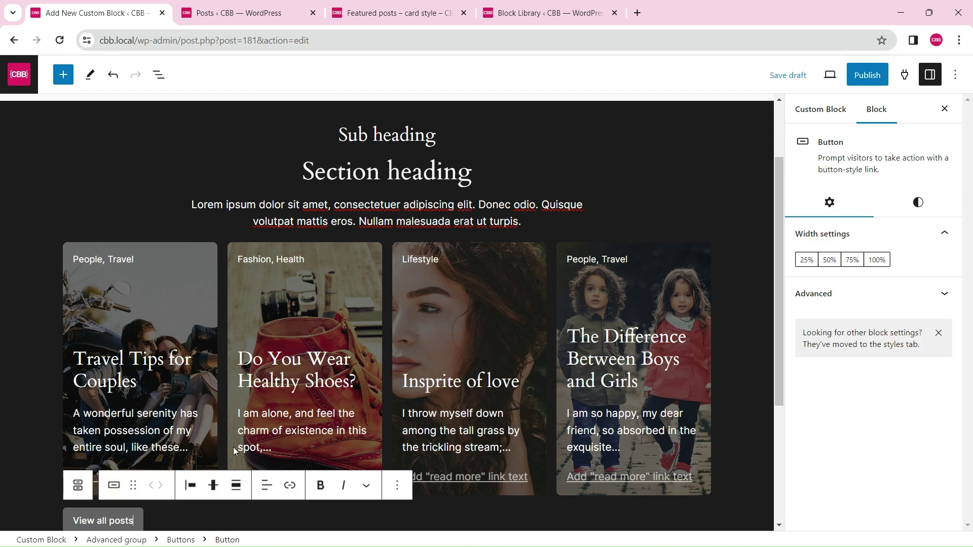
# - Center the "View all posts" button horizontally below the post cards
pyautogui.click(191, 484)
pyautogui.click(241, 400)
pyautogui.scroll(-3, 619, 349)
pyautogui.click(733, 339)
pyautogui.scroll(3, 720, 351)
# - Wrap the Query Loop in an Advanced group
pyautogui.click(159, 351)
pyautogui.click(188, 540)
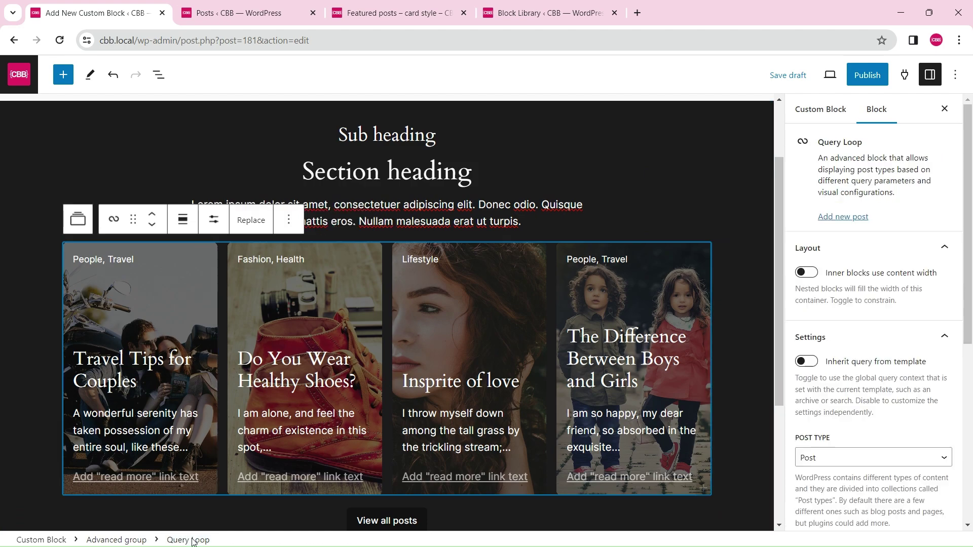
pyautogui.click(108, 227)
pyautogui.click(179, 278)
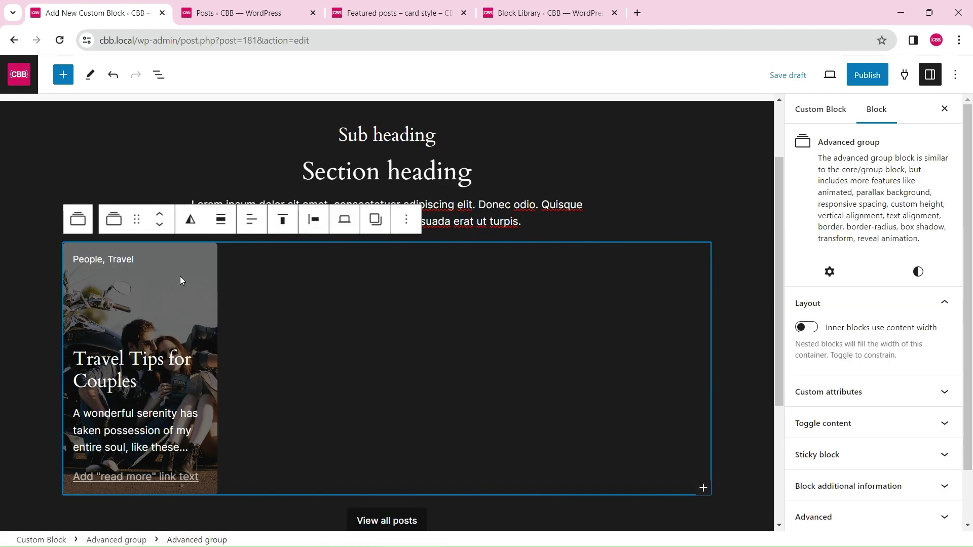
# - Add a margin to the Advanced group around the Query Loop and set its vertical margin to 3
pyautogui.click(928, 280)
pyautogui.scroll(-3, 928, 280)
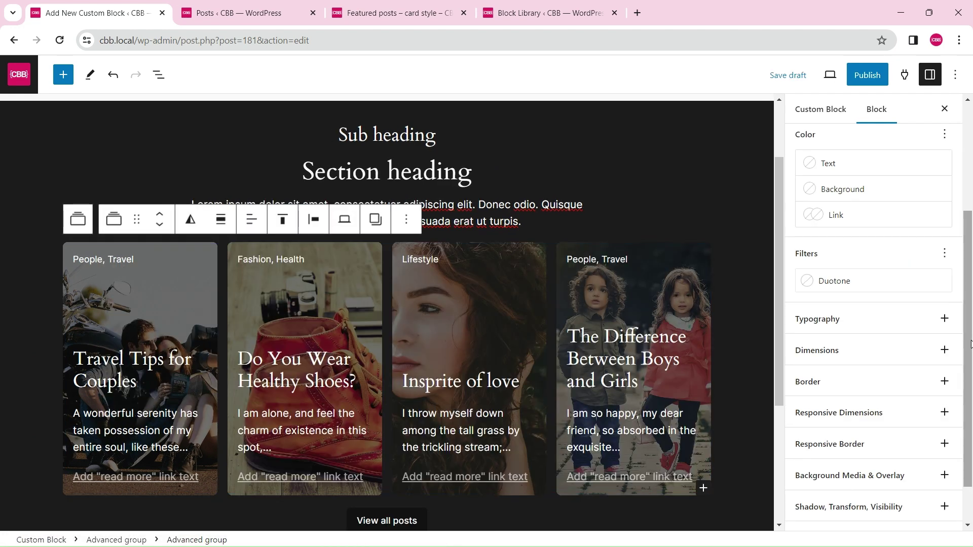
pyautogui.click(945, 350)
pyautogui.click(848, 425)
pyautogui.click(969, 357)
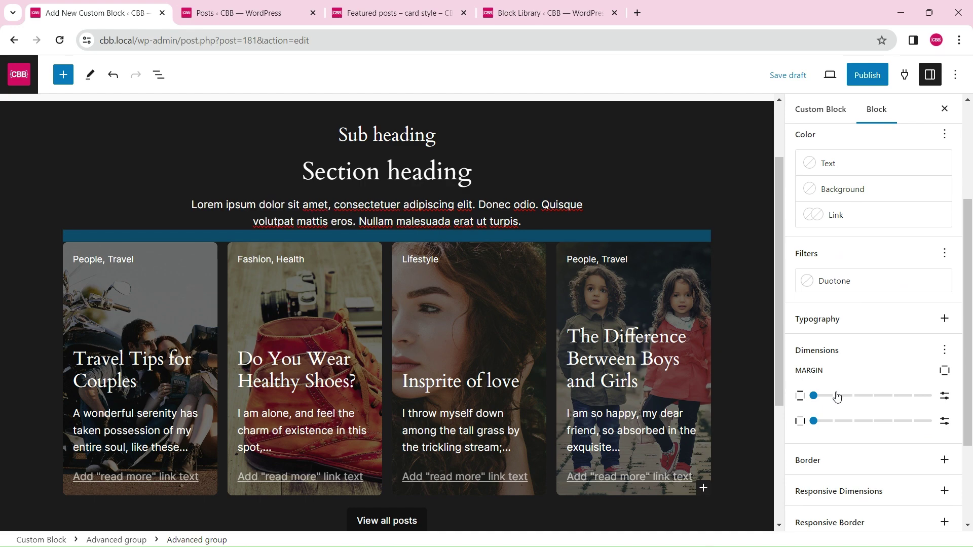
pyautogui.moveTo(826, 396); pyautogui.dragTo(866, 399)
pyautogui.scroll(-3, 716, 336)
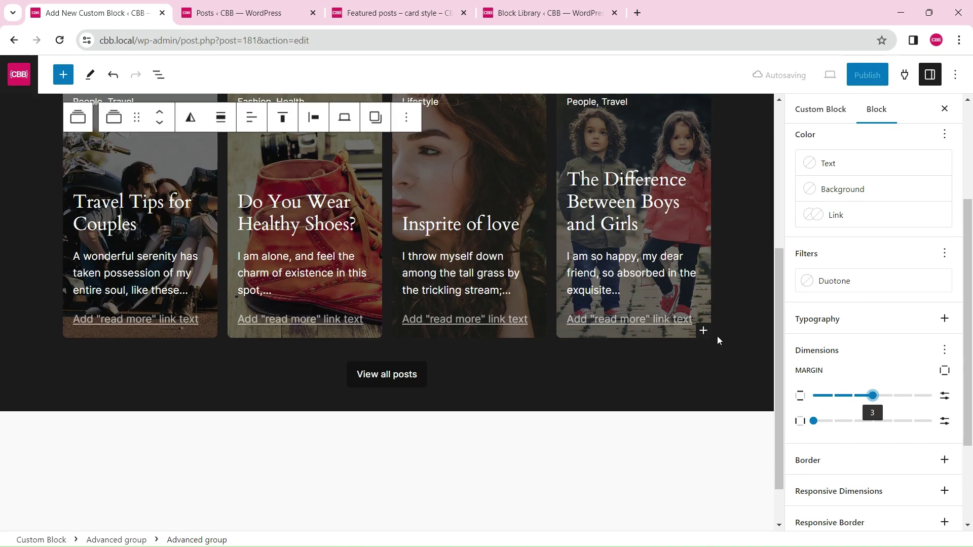
# - Publish the custom block "Section card style posts" and look over the finished layout
pyautogui.scroll(5, 716, 336)
pyautogui.click(864, 76)
pyautogui.click(853, 77)
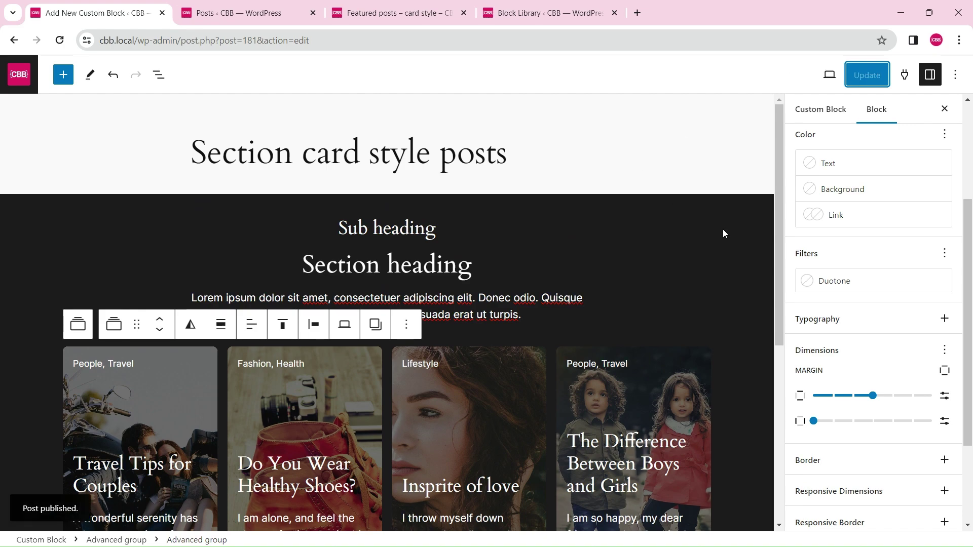
pyautogui.scroll(-5, 760, 260)
pyautogui.scroll(5, 761, 259)
# - Open the Custom Blocks list in a new tab and create a new page titled "Test new block"
pyautogui.middleClick(19, 74)
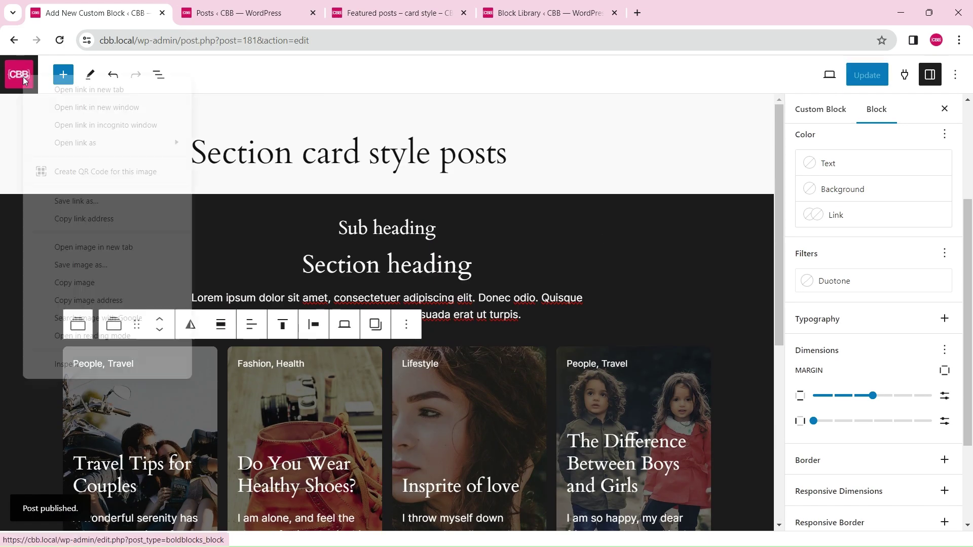
pyautogui.click(229, 9)
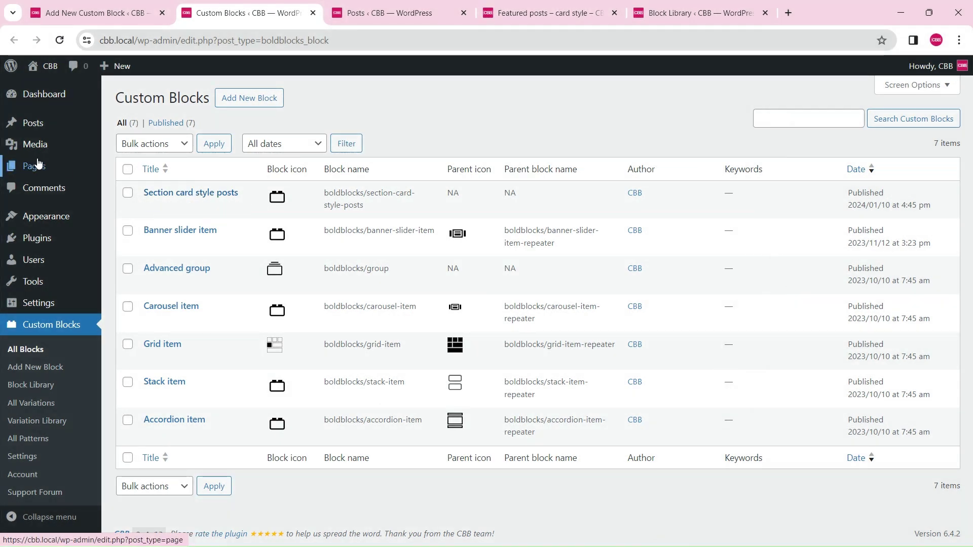
pyautogui.moveTo(35, 166)
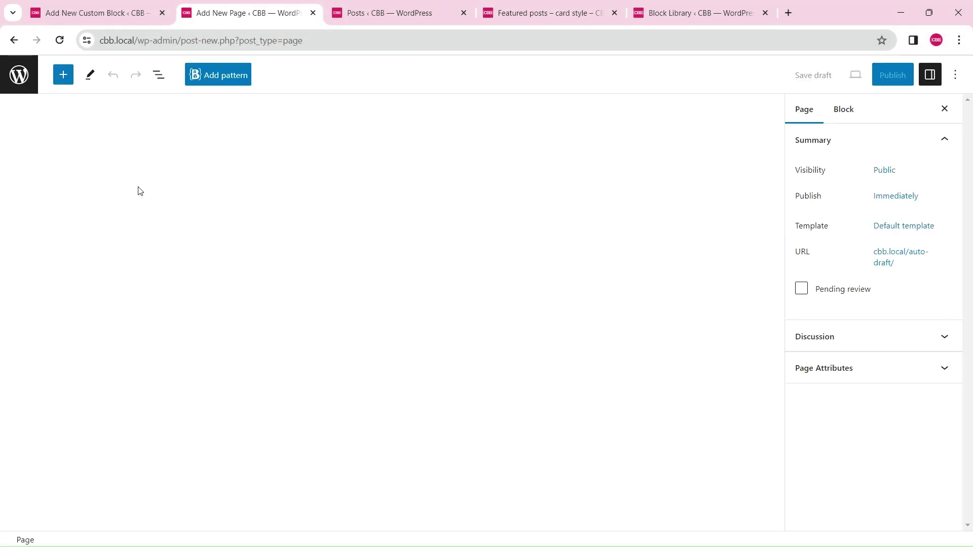
pyautogui.write('Test new block')
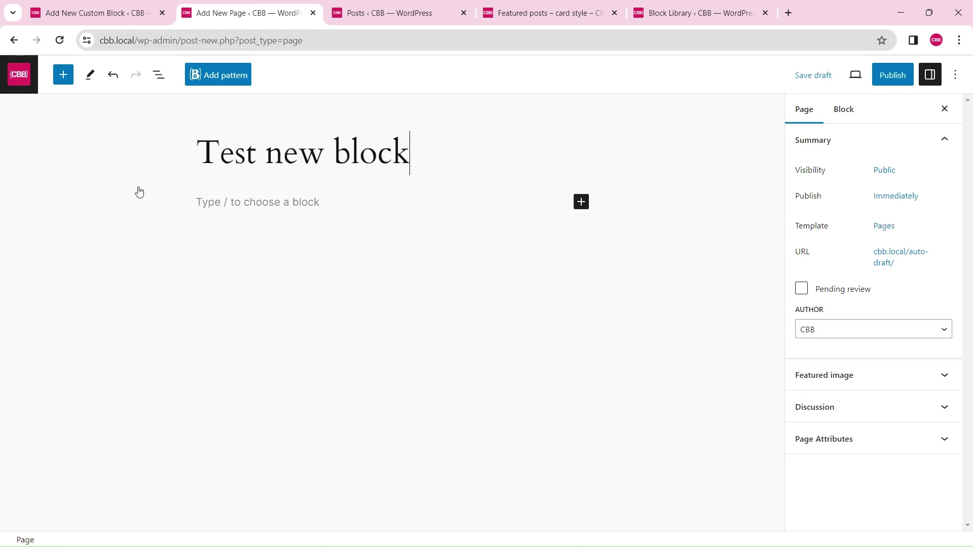
# - Insert the Section card style posts custom block below the page title and set its alignment to full width
pyautogui.click(224, 195)
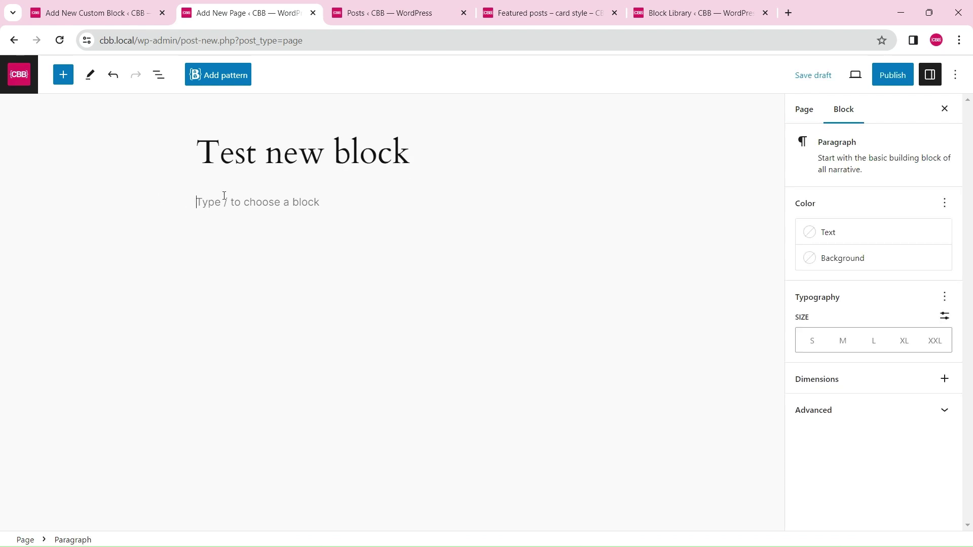
pyautogui.click(64, 75)
pyautogui.moveTo(45, 229)
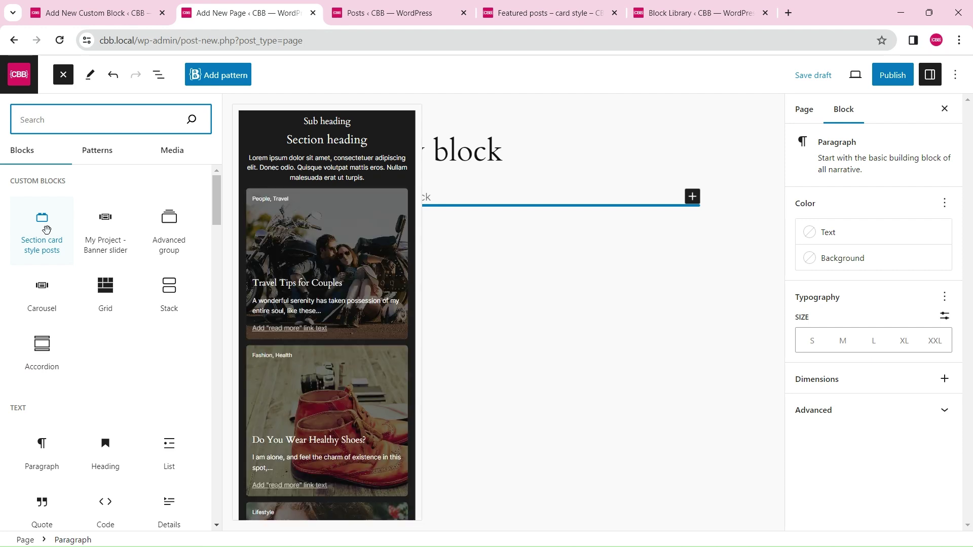
pyautogui.click(44, 229)
pyautogui.click(63, 75)
pyautogui.click(237, 172)
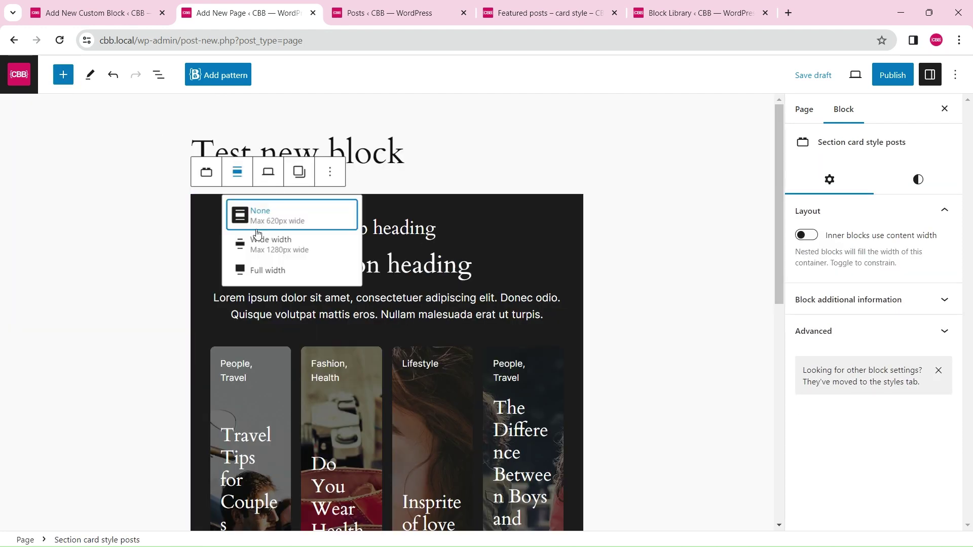
pyautogui.click(268, 270)
# - Publish the Test new block page and open it on the front end to examine the post cards
pyautogui.scroll(-8, 507, 324)
pyautogui.scroll(5, 522, 335)
pyautogui.click(899, 76)
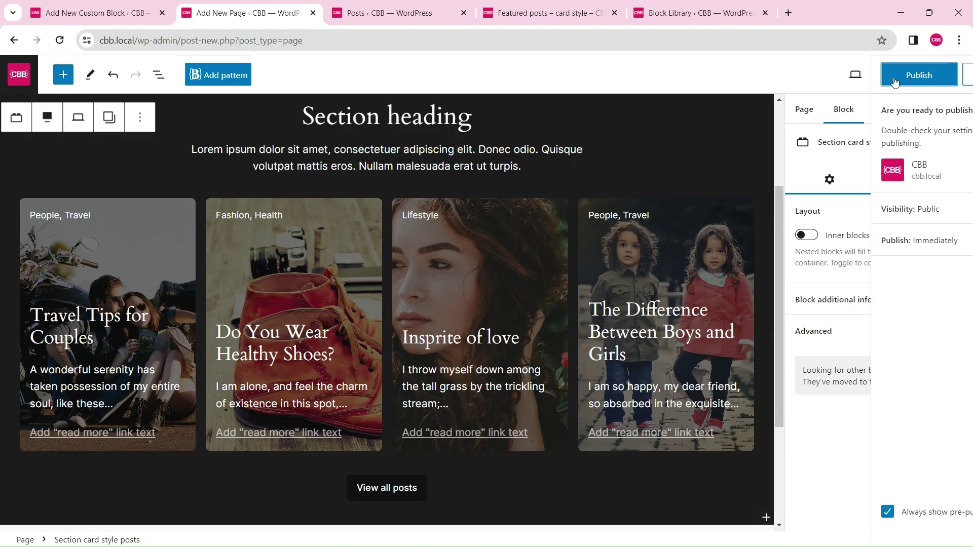
pyautogui.click(899, 82)
pyautogui.click(953, 76)
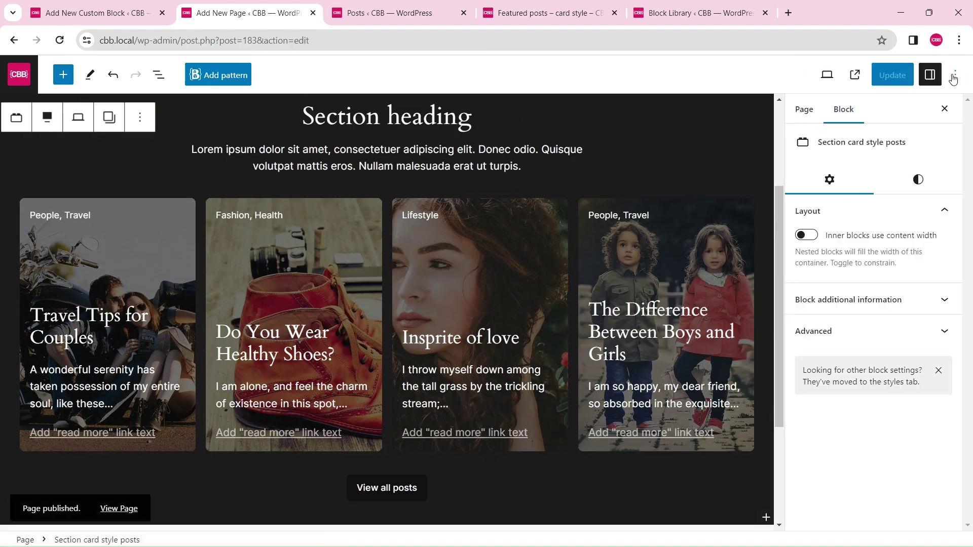
pyautogui.click(861, 81)
pyautogui.scroll(-7, 847, 142)
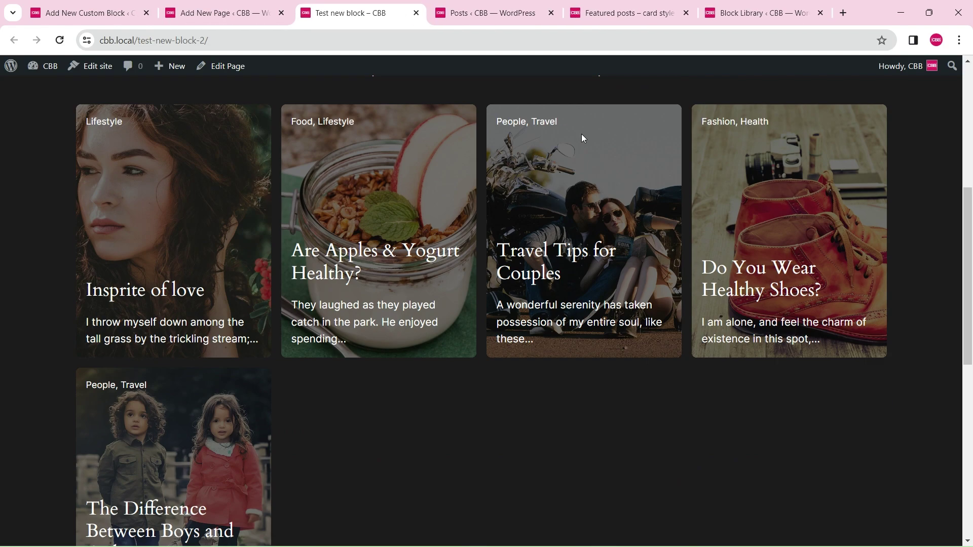
pyautogui.scroll(-3, 157, 196)
pyautogui.scroll(3, 222, 400)
pyautogui.scroll(-3, 222, 401)
# - Select the Query Loop in the custom block editor and check the Posts list for posts marked as sticky
pyautogui.click(91, 13)
pyautogui.scroll(-2, 142, 469)
pyautogui.click(153, 234)
pyautogui.click(270, 539)
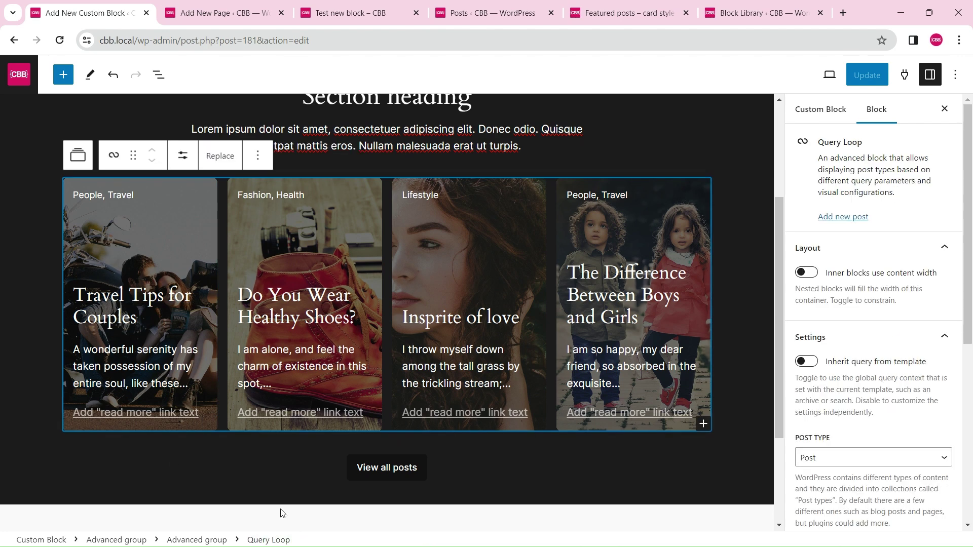
pyautogui.click(190, 159)
pyautogui.click(190, 159)
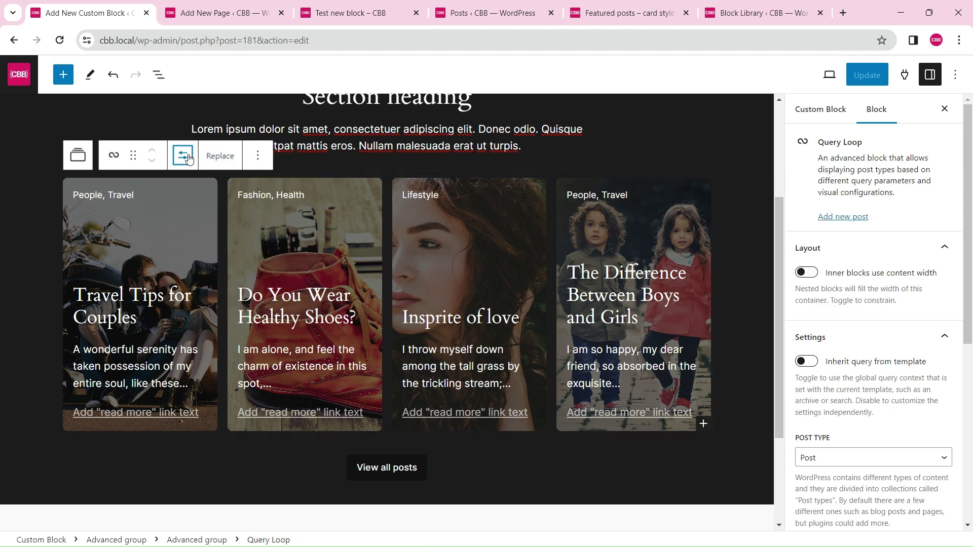
pyautogui.click(480, 14)
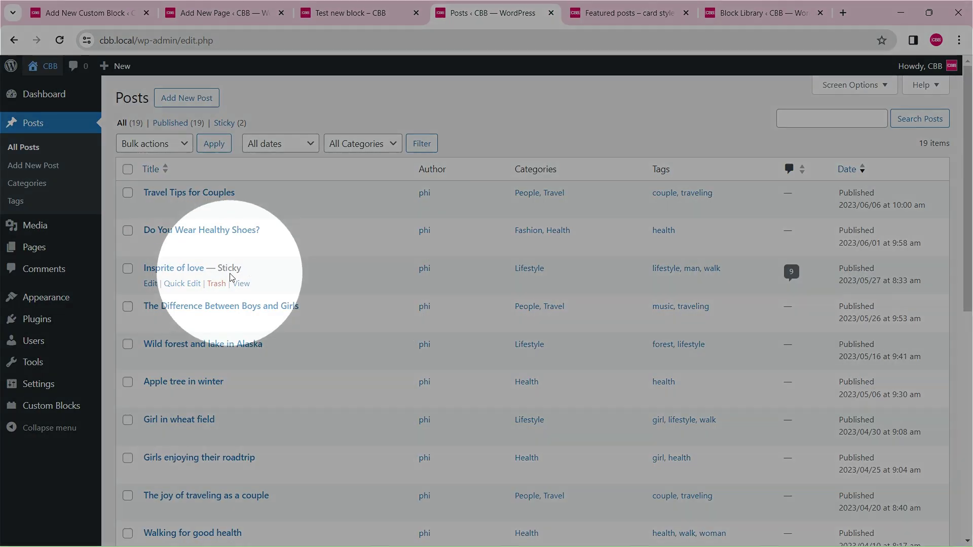
# - Set the Query Loop's sticky posts option to Exclude in the custom block, update it, and reload the published test page
pyautogui.hotkey('ctrl', '1')
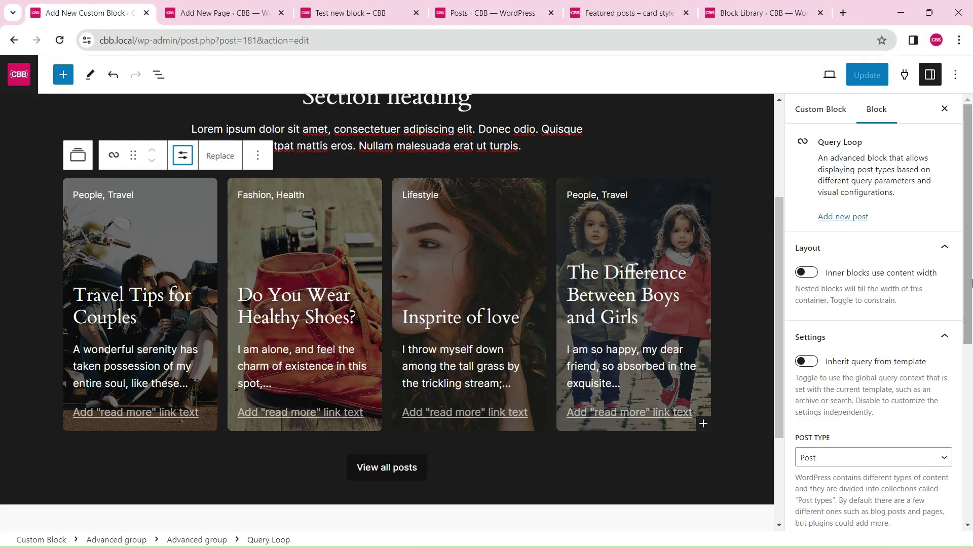
pyautogui.scroll(-4, 861, 355)
pyautogui.click(861, 398)
pyautogui.click(841, 411)
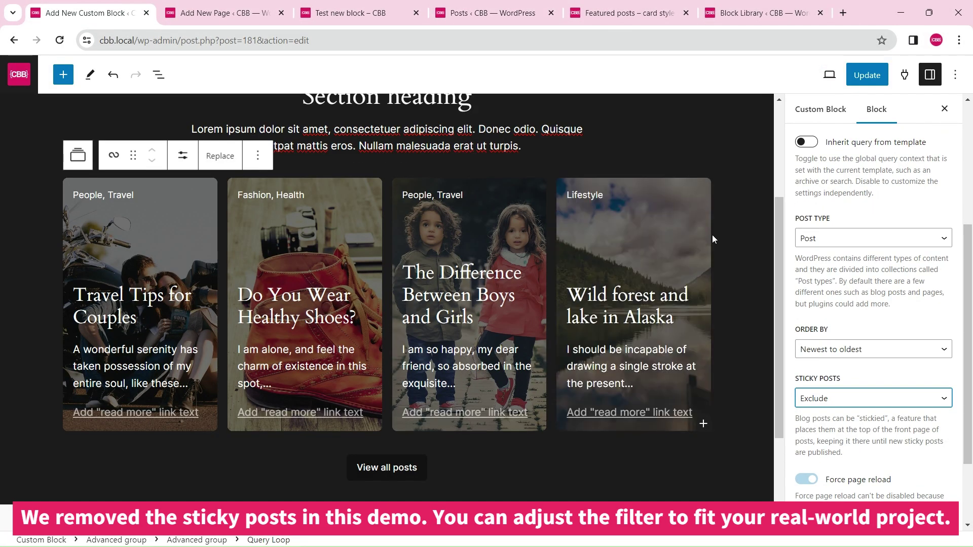
pyautogui.click(865, 76)
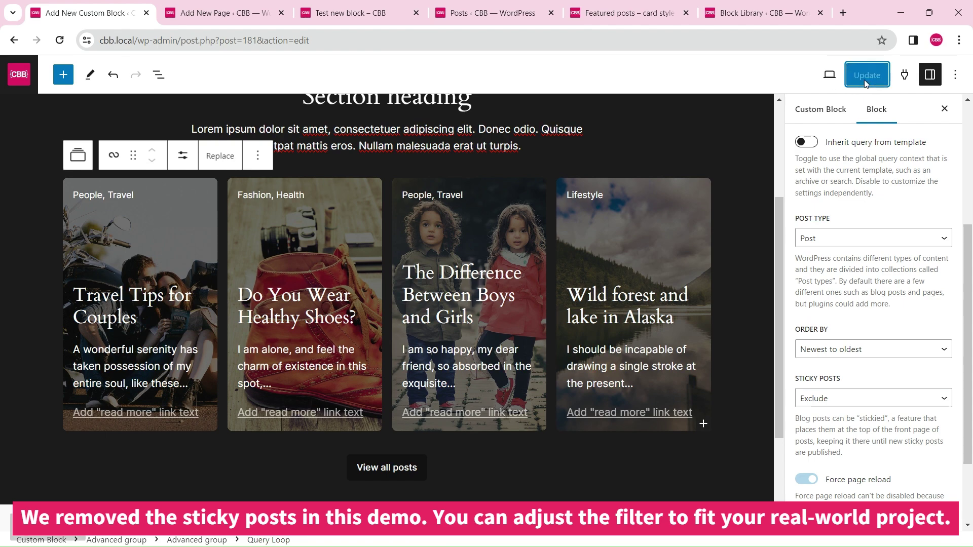
pyautogui.hotkey('ctrl', '3')
pyautogui.hotkey('ctrl', 'r')
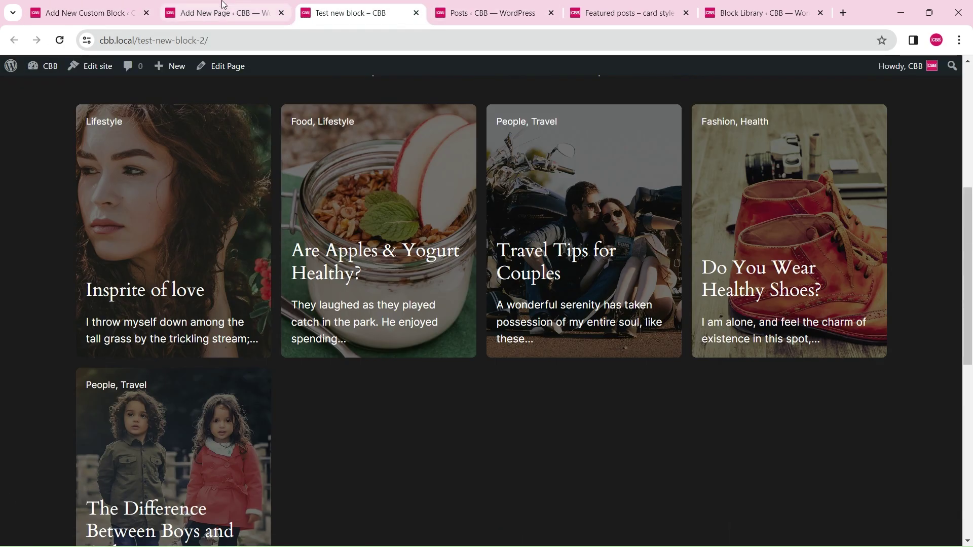
pyautogui.click(223, 13)
pyautogui.scroll(3, 252, 246)
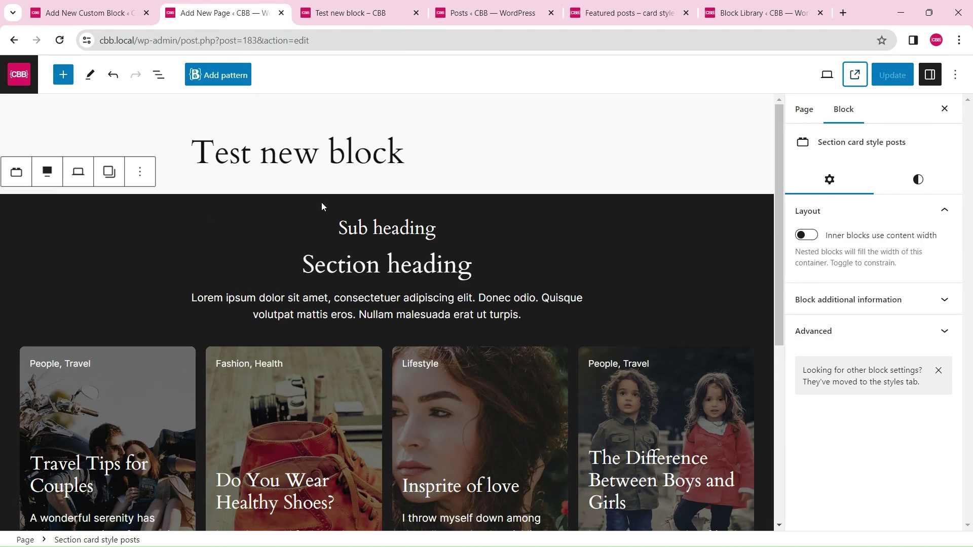
pyautogui.click(884, 304)
pyautogui.click(866, 403)
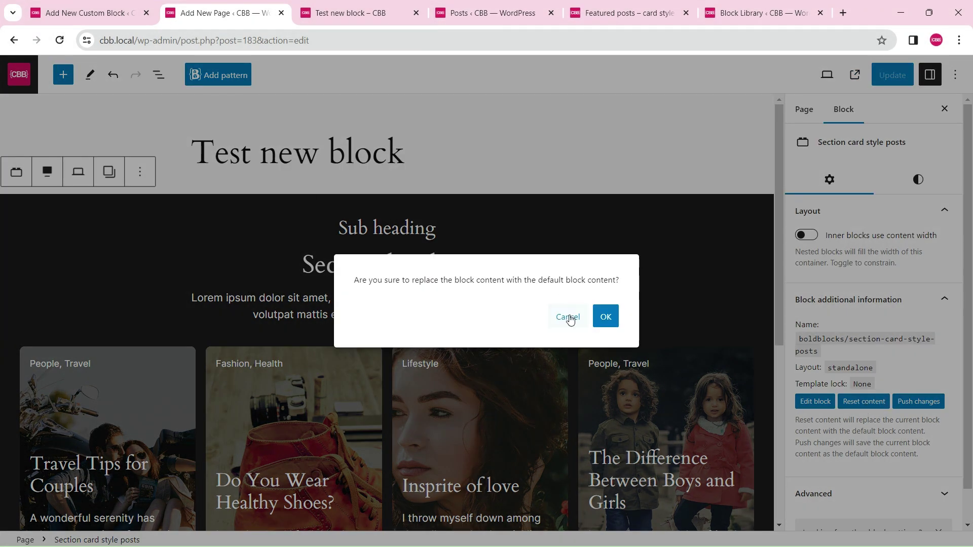
pyautogui.click(568, 317)
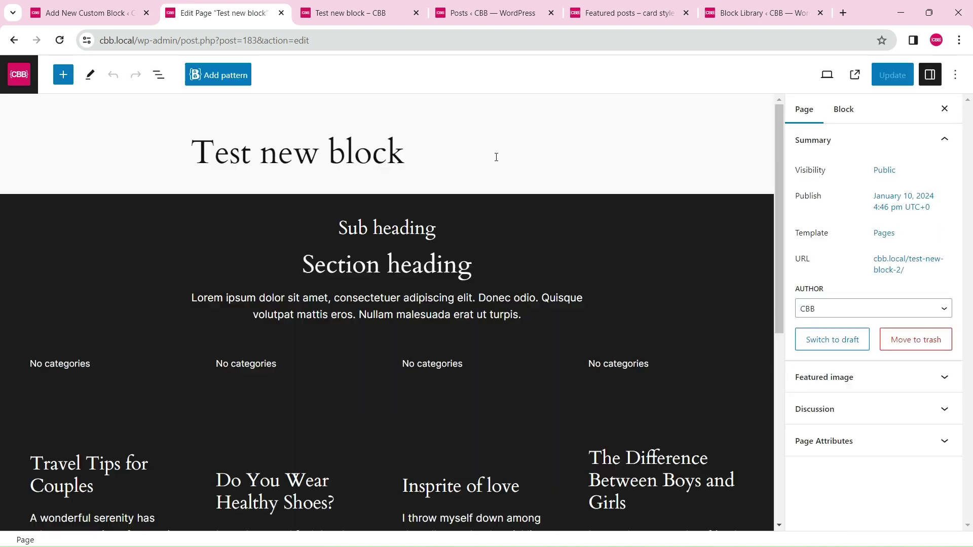
# - Reset the page's Section card style posts block to its default block content and update the page
pyautogui.click(37, 202)
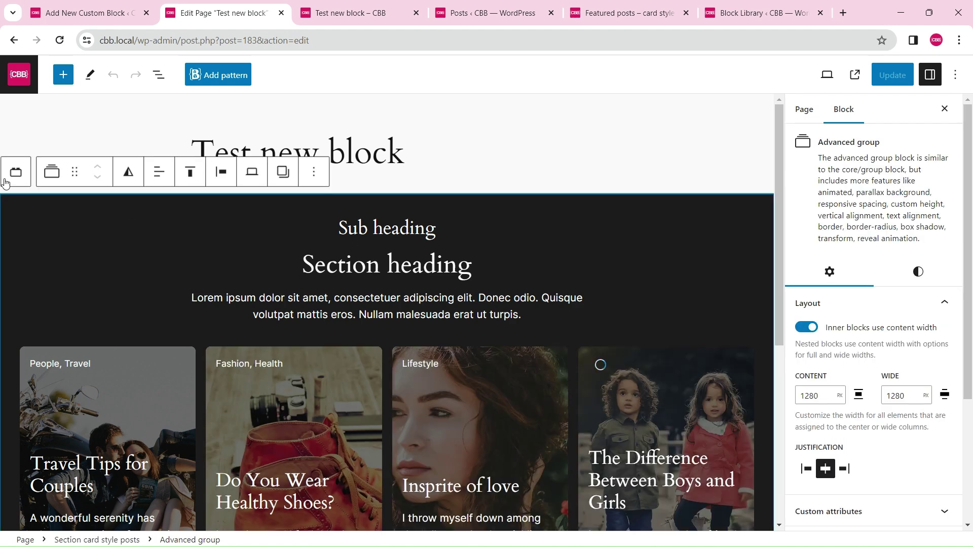
pyautogui.click(16, 169)
pyautogui.click(924, 313)
pyautogui.click(864, 401)
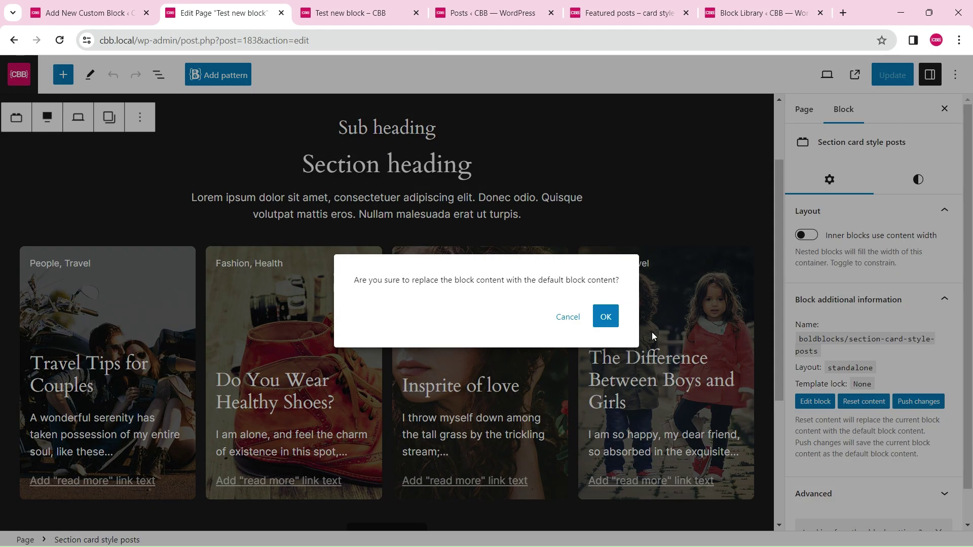
pyautogui.click(604, 321)
pyautogui.click(892, 75)
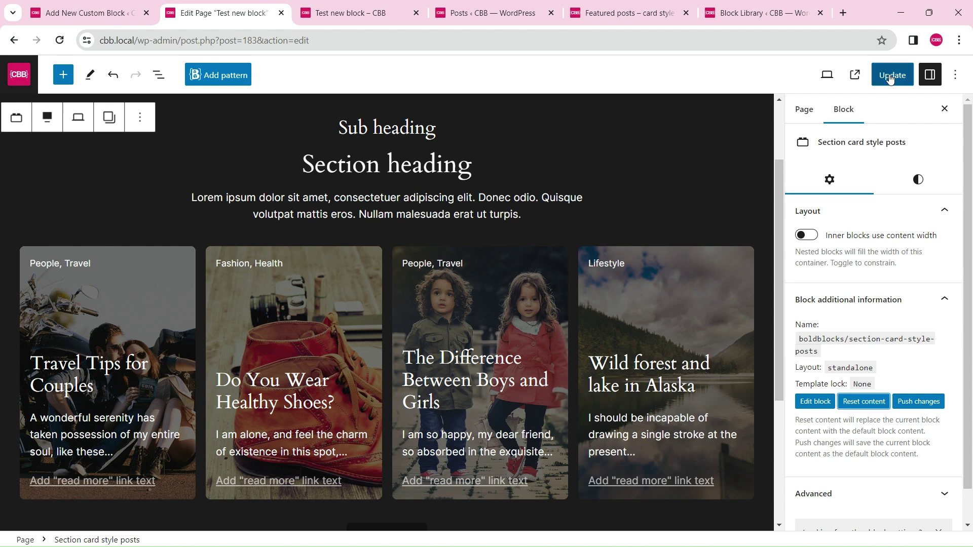
# - Reload the published test page and compare the cards with the hover effect on the Featured posts – card style page
pyautogui.hotkey('ctrl', 'Tab')
pyautogui.press('F5')
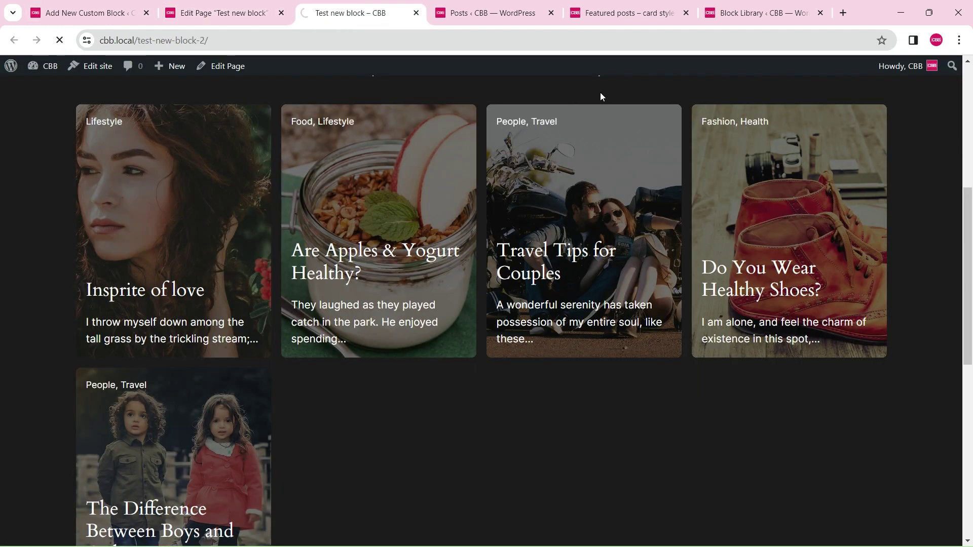
pyautogui.click(116, 4)
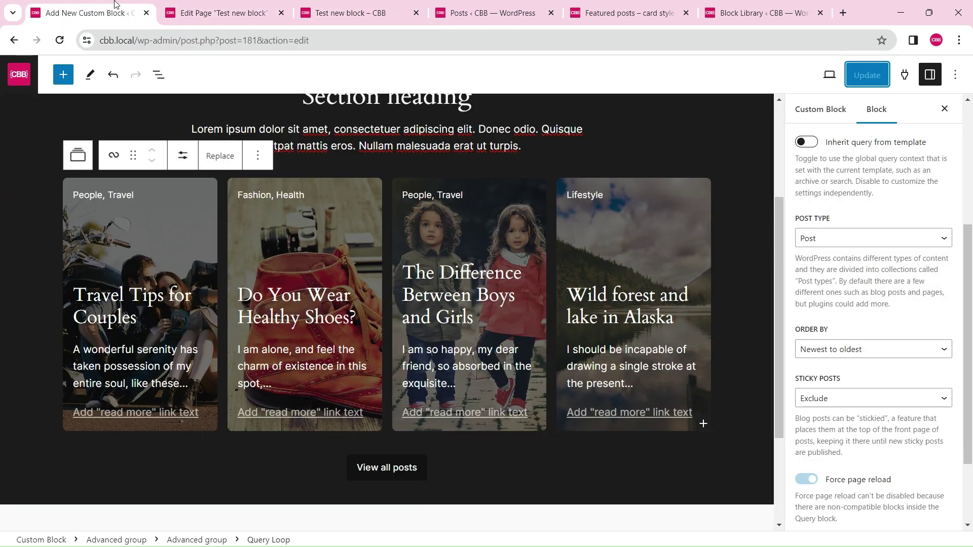
pyautogui.click(623, 14)
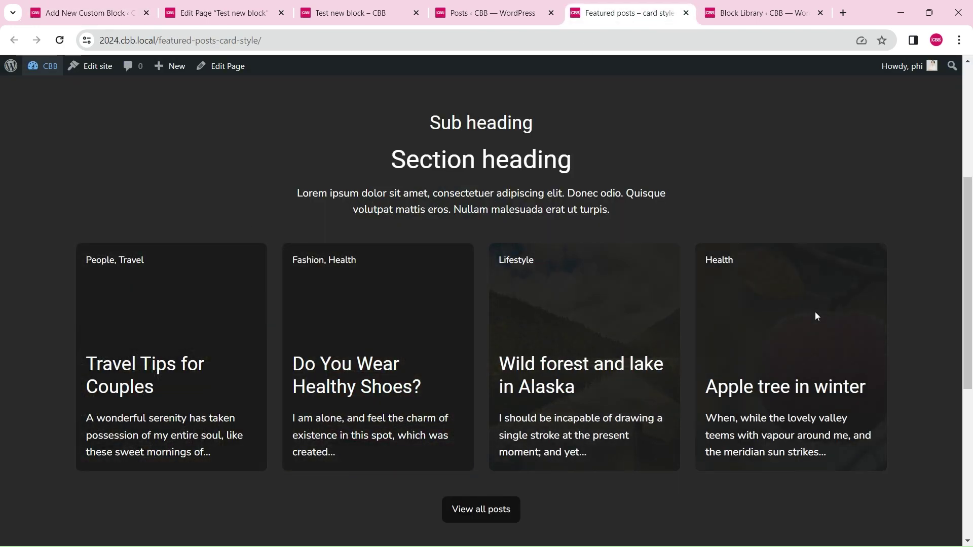
# - Add a custom CSS snippet to the custom block's stylesheets and show its code editor in full screen
pyautogui.click(94, 5)
pyautogui.click(807, 113)
pyautogui.moveTo(970, 208); pyautogui.dragTo(971, 469)
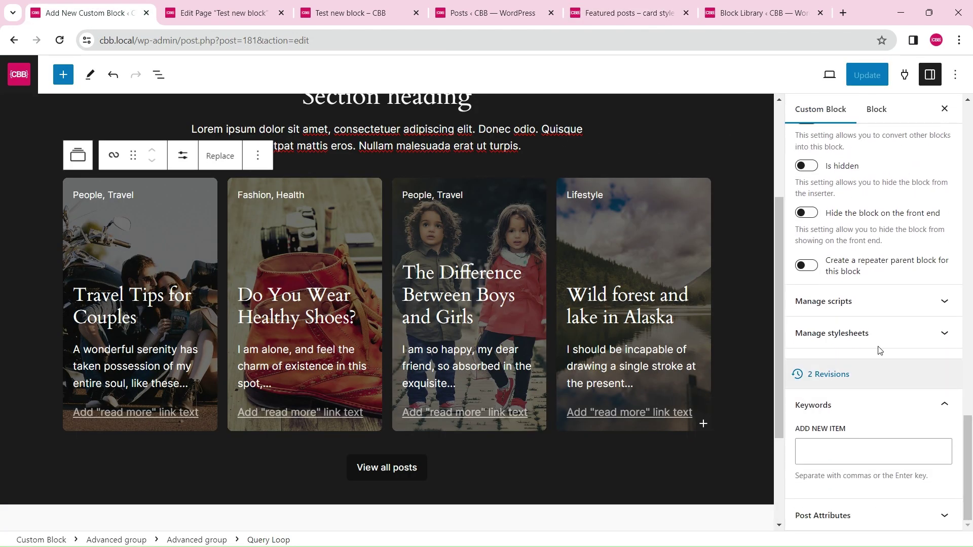
pyautogui.click(832, 333)
pyautogui.click(811, 431)
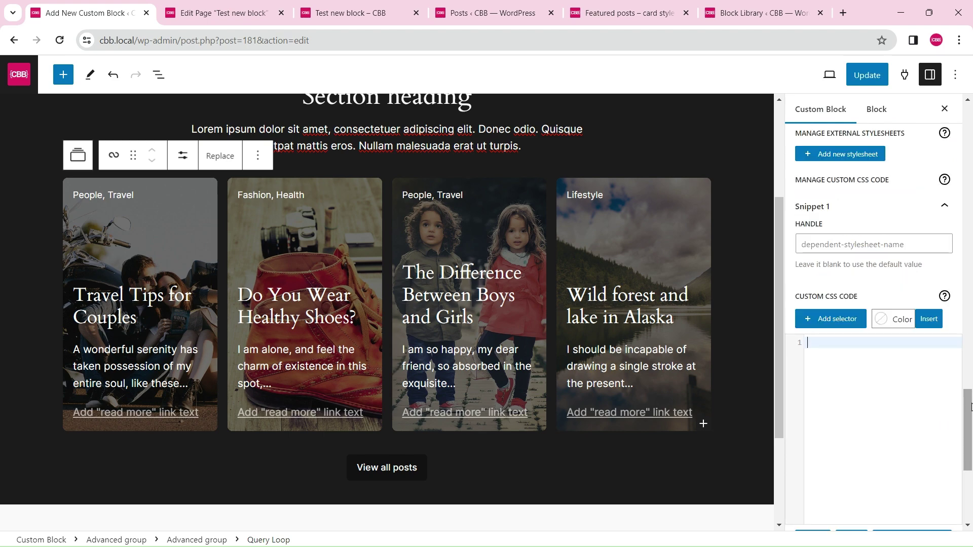
pyautogui.moveTo(970, 403); pyautogui.dragTo(971, 416)
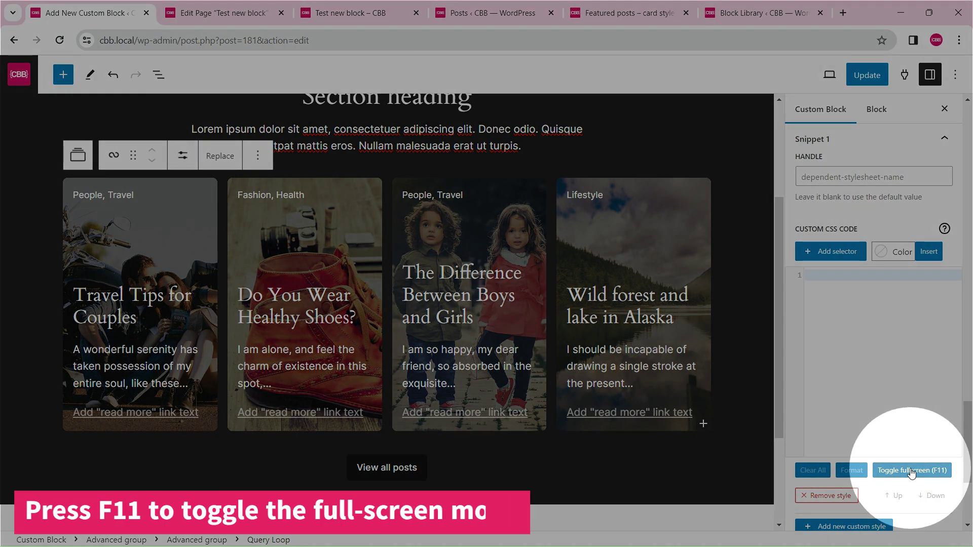
pyautogui.click(912, 472)
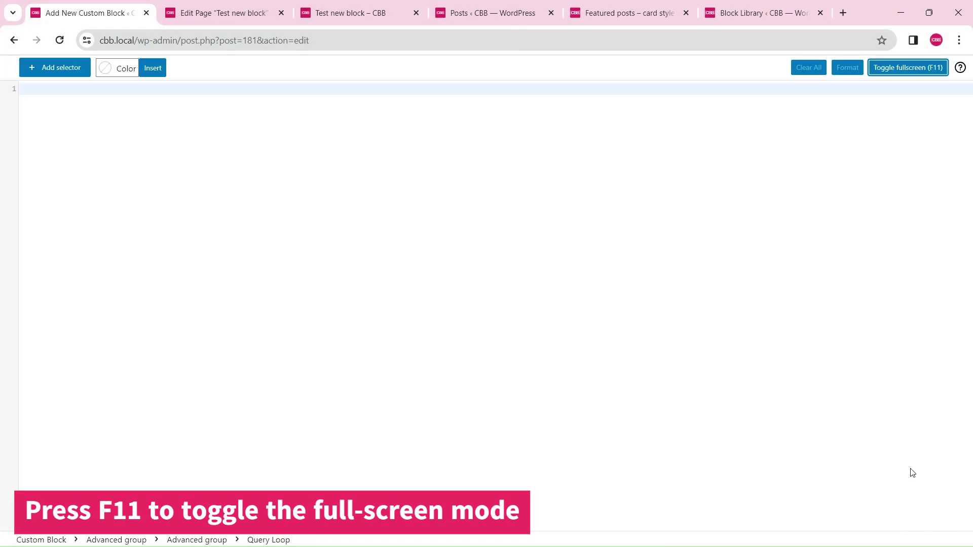
# - Add the CSS rule "selector .bb\:block-background" targeting the block background element, with opacity 0
pyautogui.click(55, 71)
pyautogui.click(76, 124)
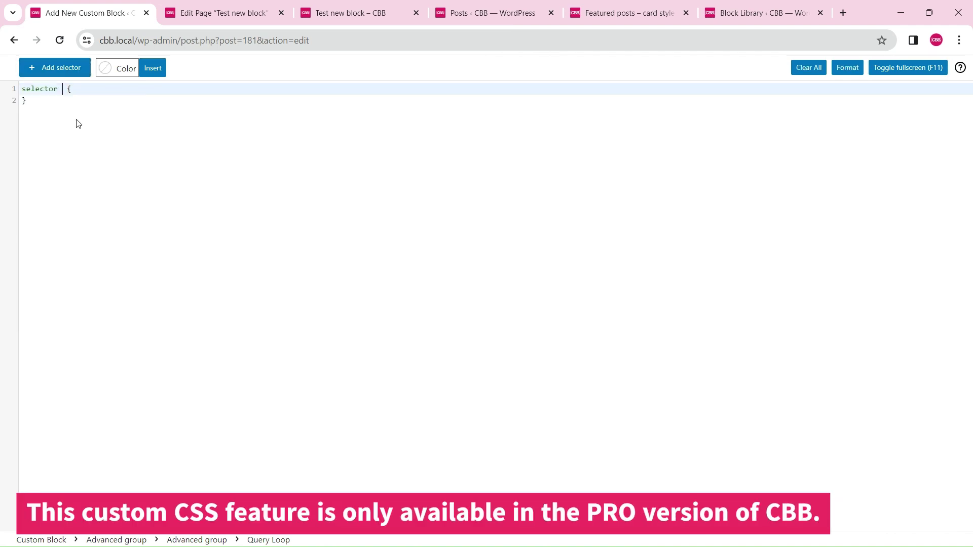
pyautogui.click(49, 67)
pyautogui.click(103, 285)
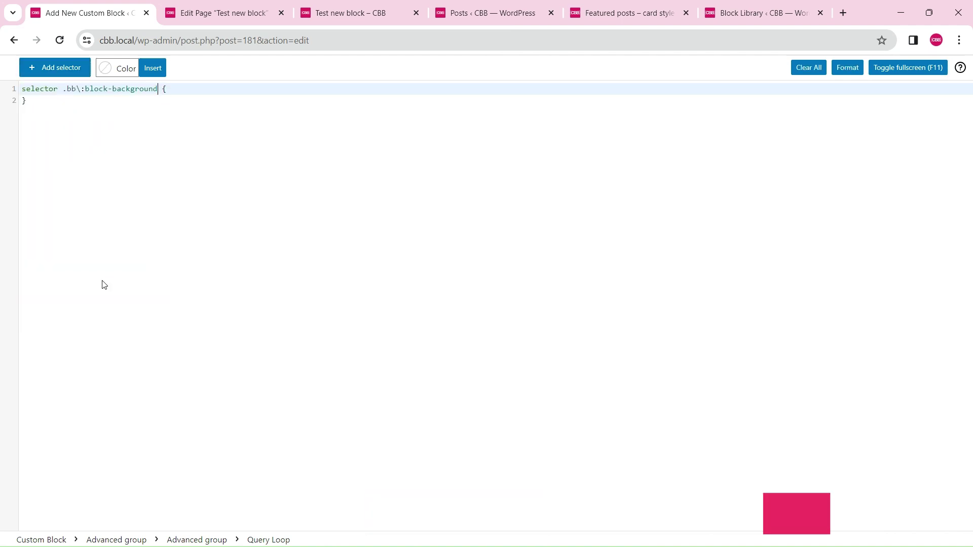
pyautogui.press('End')
pyautogui.press('Return')
pyautogui.write('op')
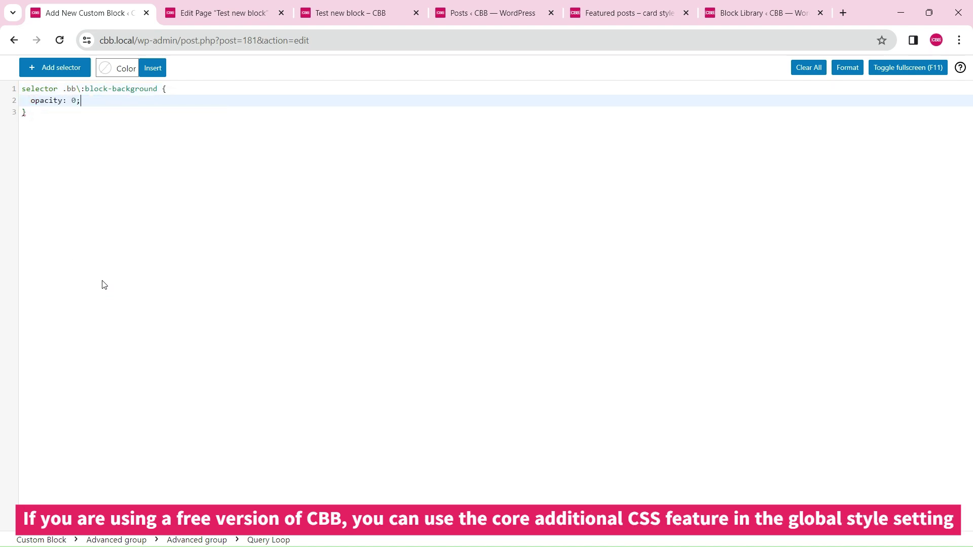
pyautogui.press('Down')
pyautogui.press('Return')
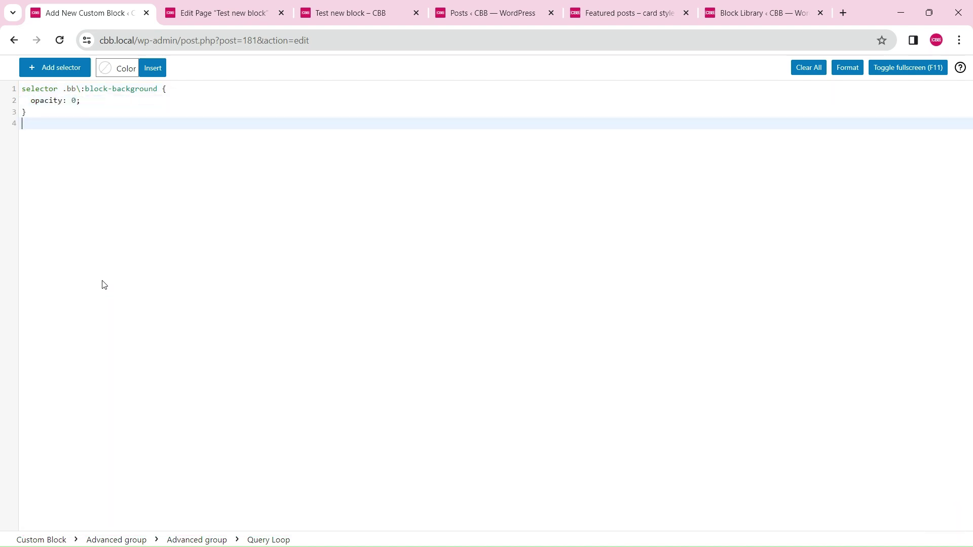
# - Add the hover rule "selector:hover .bb\:block-background" with opacity 1 below the first rule
pyautogui.click(51, 70)
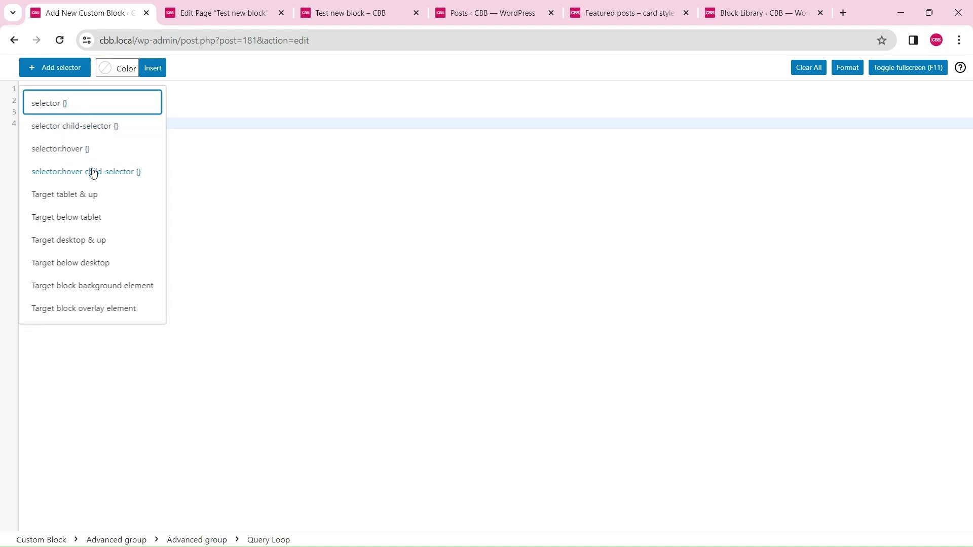
pyautogui.click(93, 172)
pyautogui.click(68, 73)
pyautogui.click(108, 286)
pyautogui.press('Return')
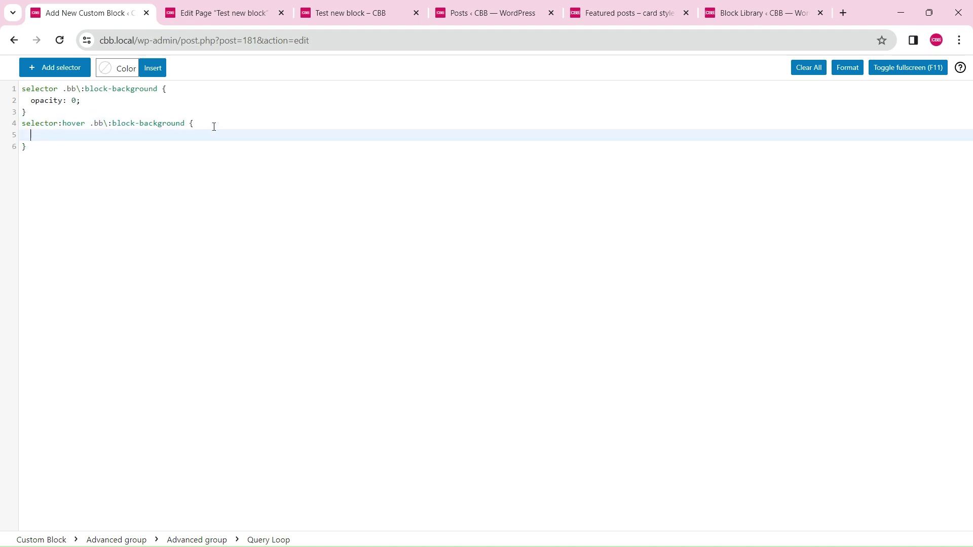
pyautogui.write('op')
pyautogui.press('Return')
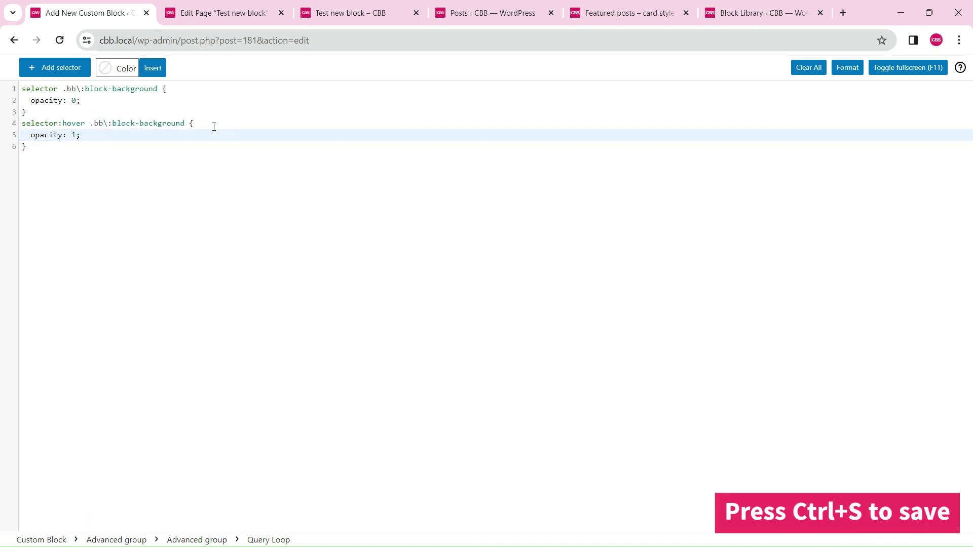
# - Save the custom block with its CSS snippet and exit the full-screen code editor
pyautogui.hotkey('ctrl', 's')
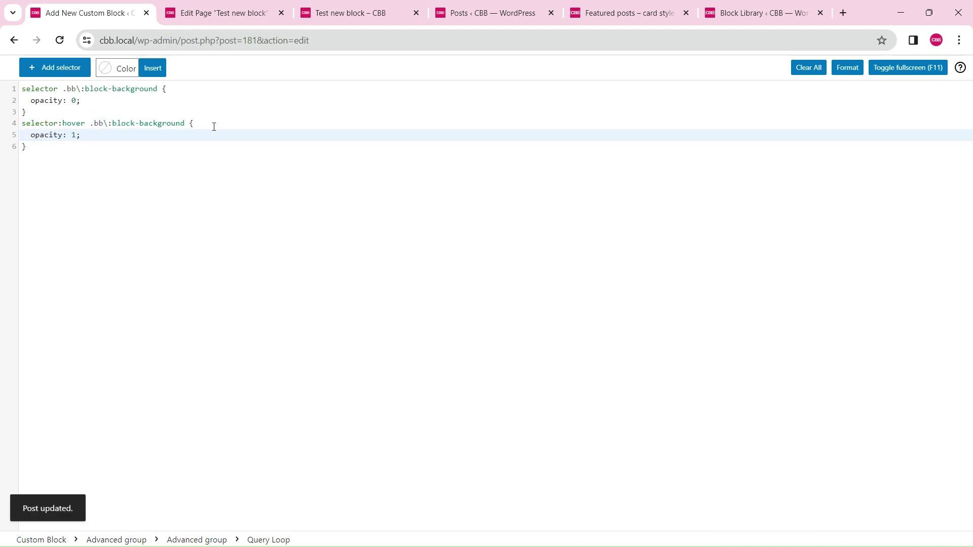
pyautogui.click(462, 146)
pyautogui.press('F11')
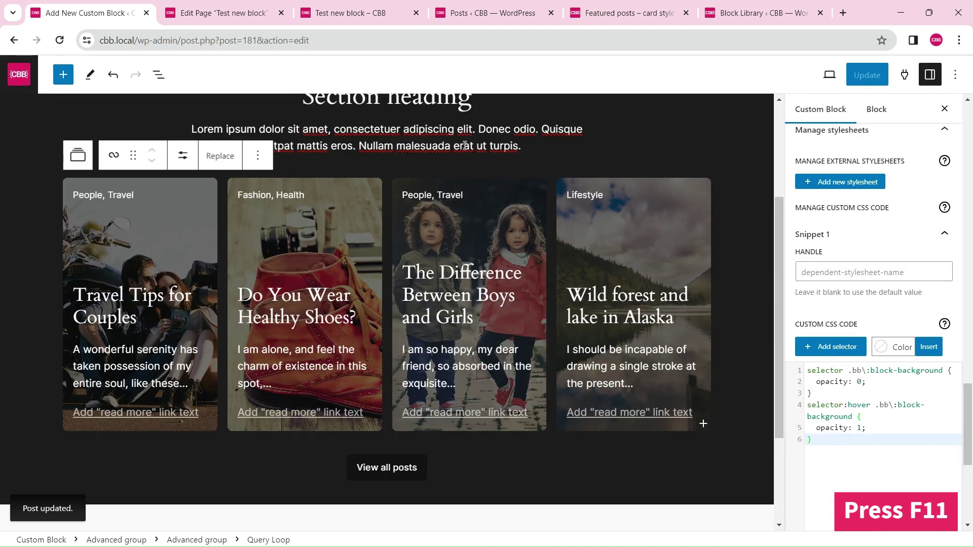
# - Make the custom block readonly, save it, and check the post cards on the test page
pyautogui.scroll(6, 862, 253)
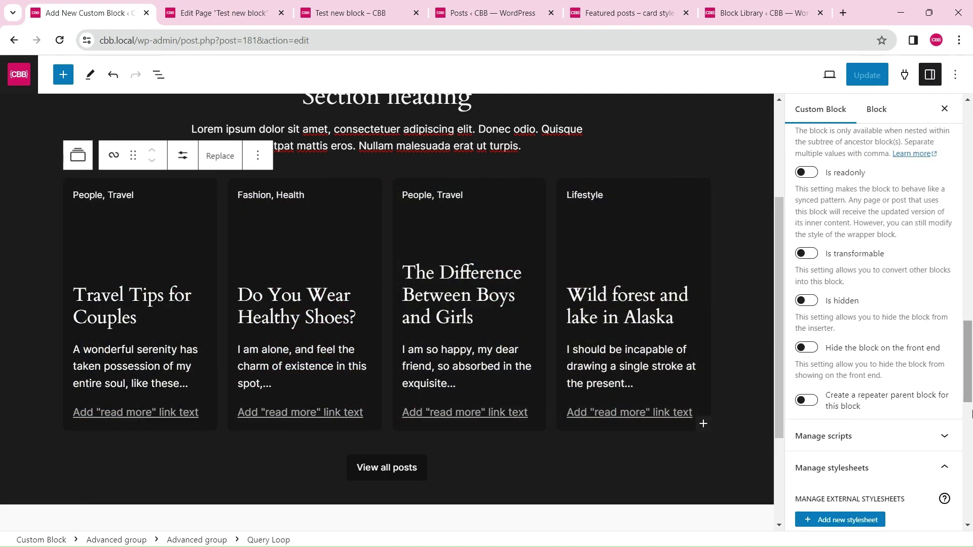
pyautogui.click(807, 173)
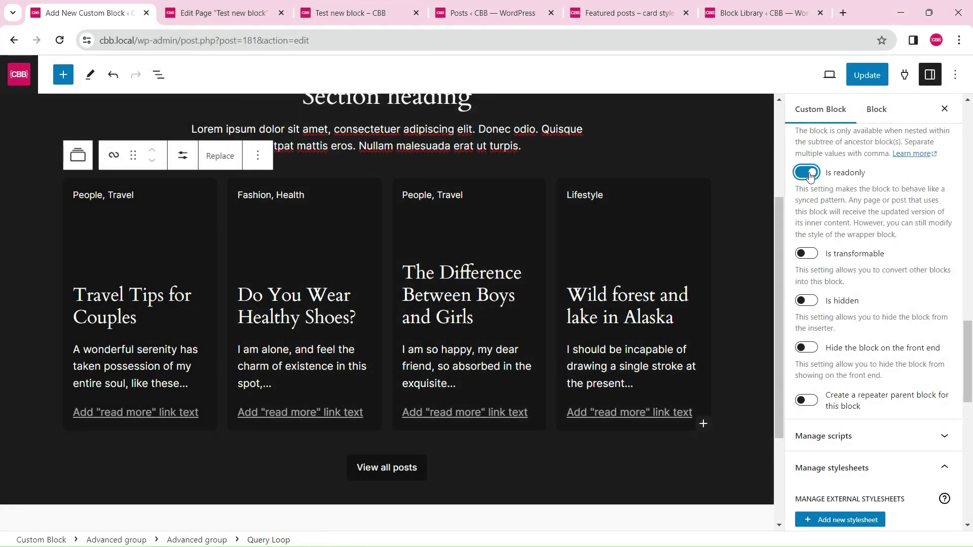
pyautogui.click(856, 76)
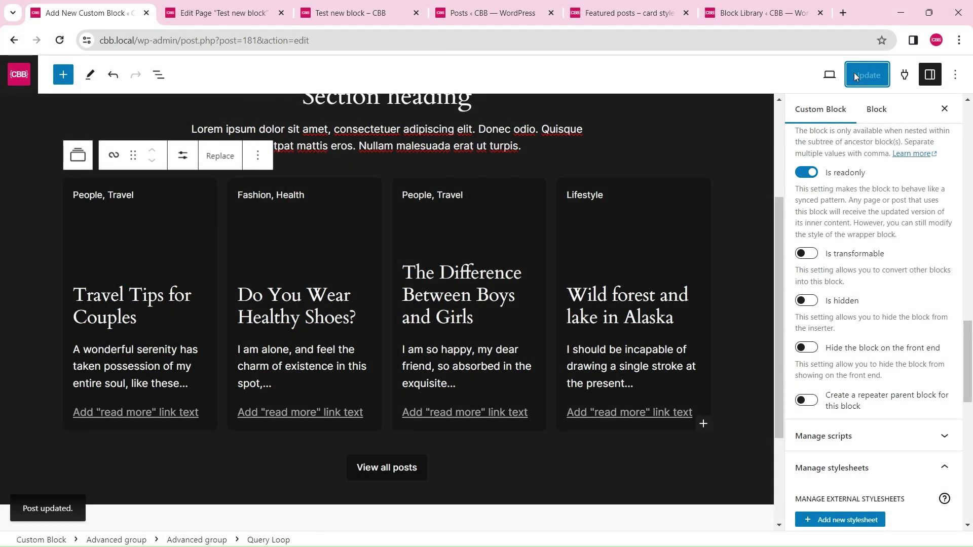
pyautogui.click(331, 5)
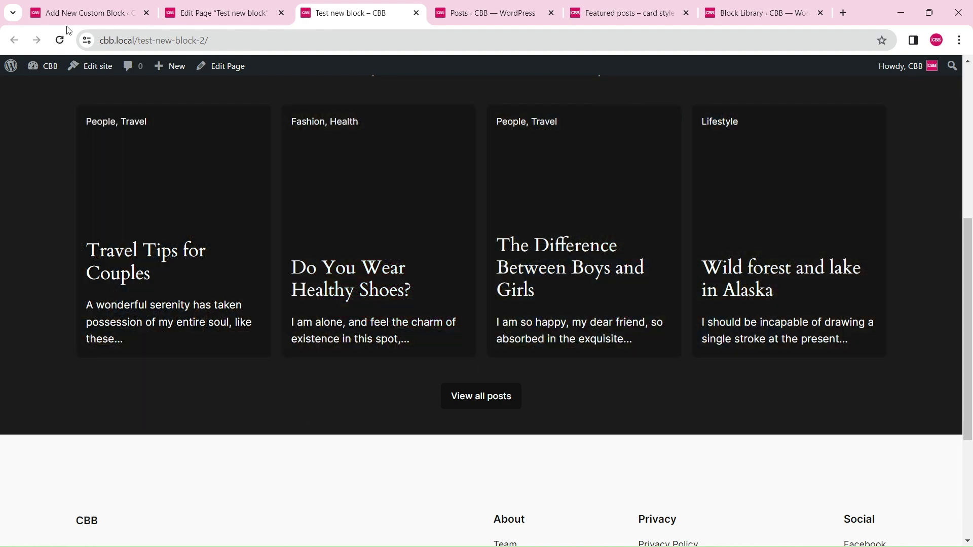
# - In the full-screen CSS snippet editor, change the opacity 0 rule's selector to "selector .wp-block-post .bb\:block-background"
pyautogui.click(71, 13)
pyautogui.scroll(-7, 927, 425)
pyautogui.click(900, 446)
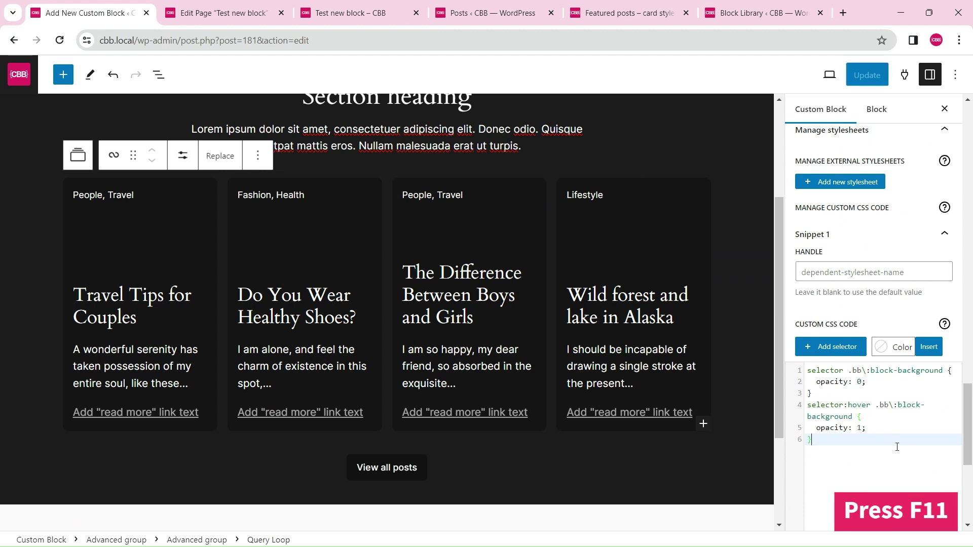
pyautogui.press('F11')
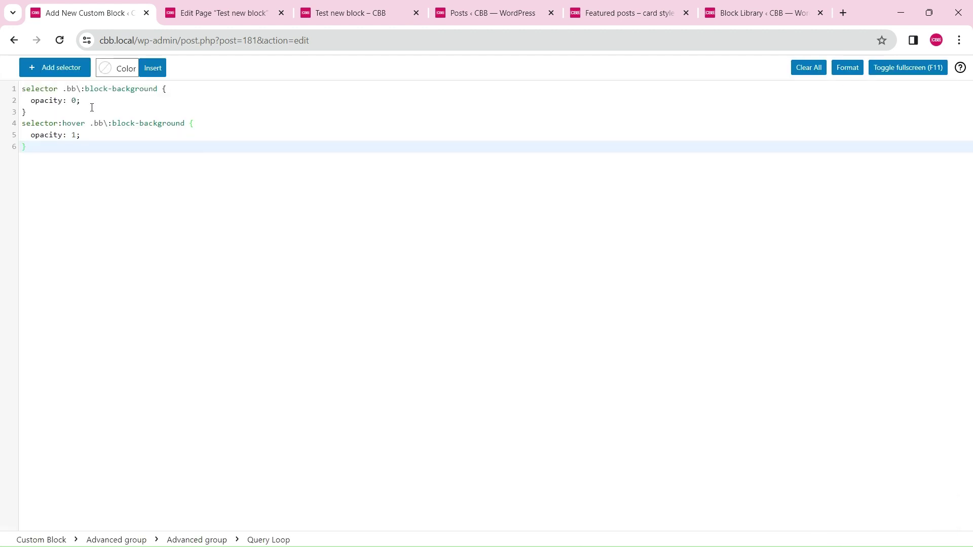
pyautogui.click(55, 89)
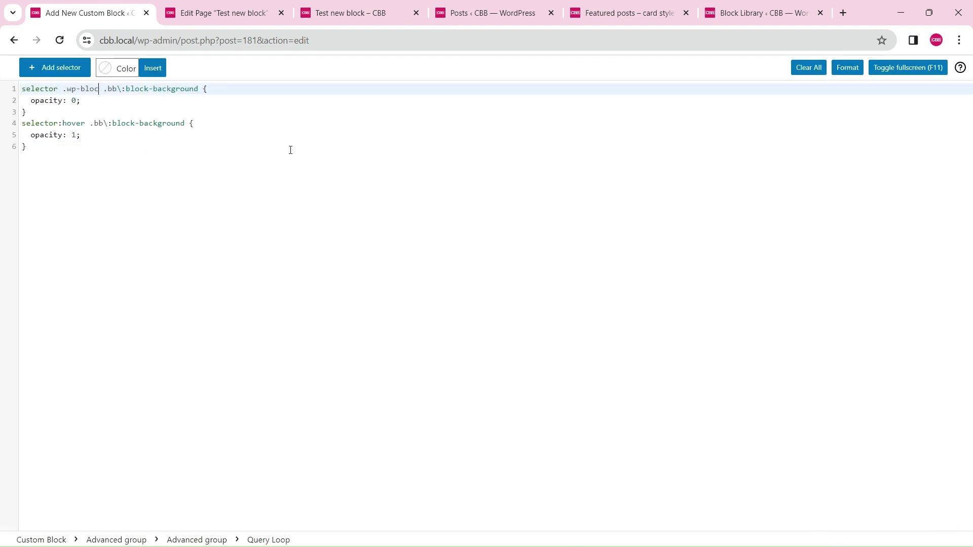
pyautogui.keyDown('shift'); pyautogui.click(67, 91); pyautogui.keyUp('shift')
# - Change the hover rule's selector to "selector .wp-block-post:hover .bb\:block-background", save the block and check the test page
pyautogui.click(56, 124)
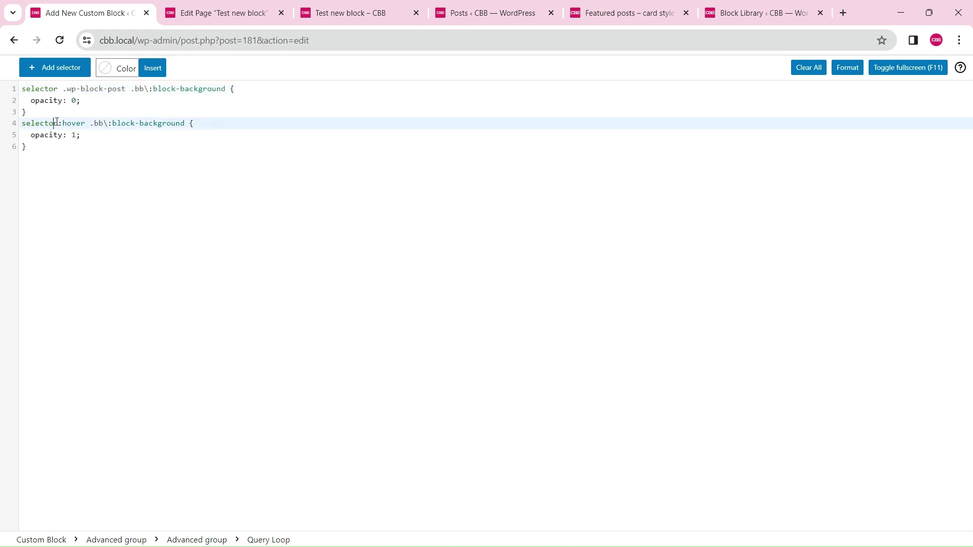
pyautogui.hotkey('ctrl', 's')
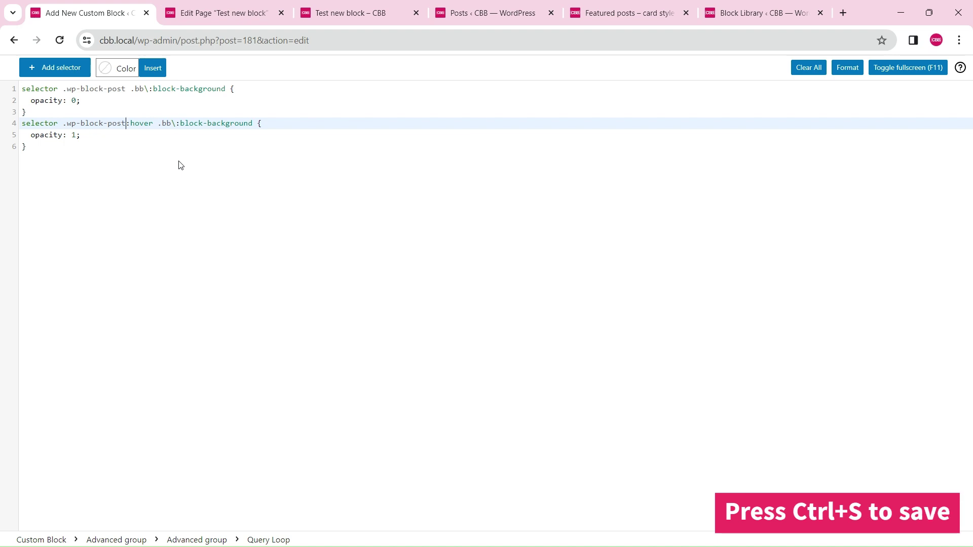
pyautogui.click(368, 5)
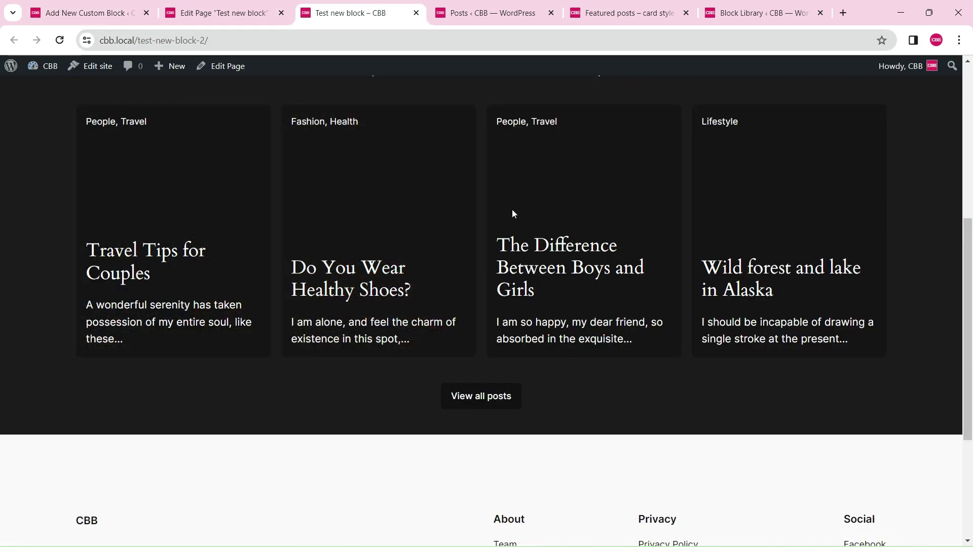
# - Add "transition: .3s ease-in;" to the opacity 0 rule, save the block and check the test page
pyautogui.click(84, 13)
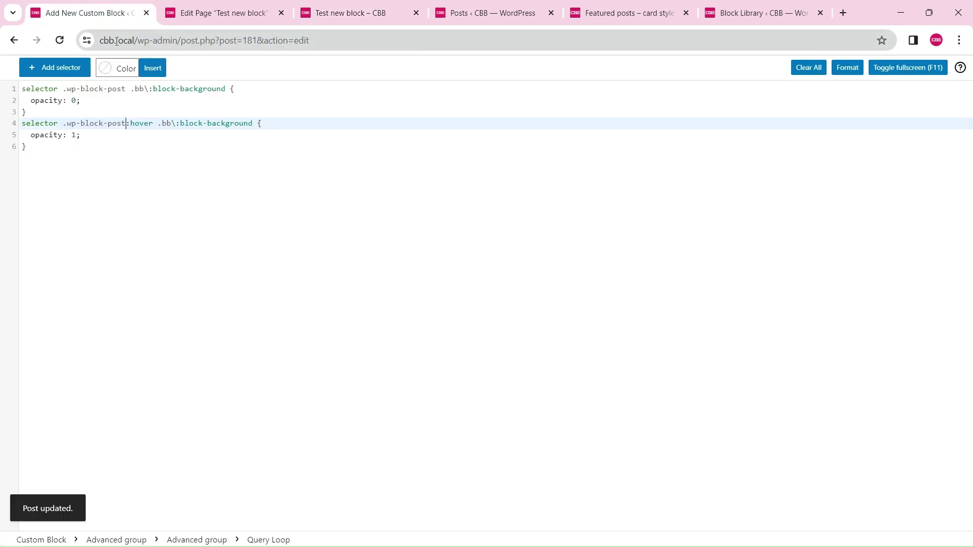
pyautogui.click(123, 102)
pyautogui.press('Return')
pyautogui.write('transition')
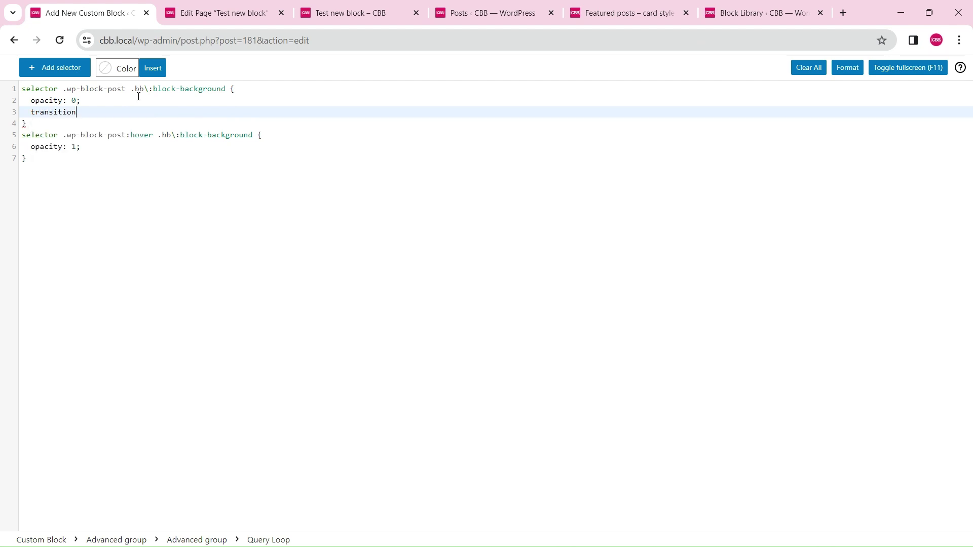
pyautogui.write(': .3s ease-in')
pyautogui.hotkey('ctrl', 's')
pyautogui.click(337, 13)
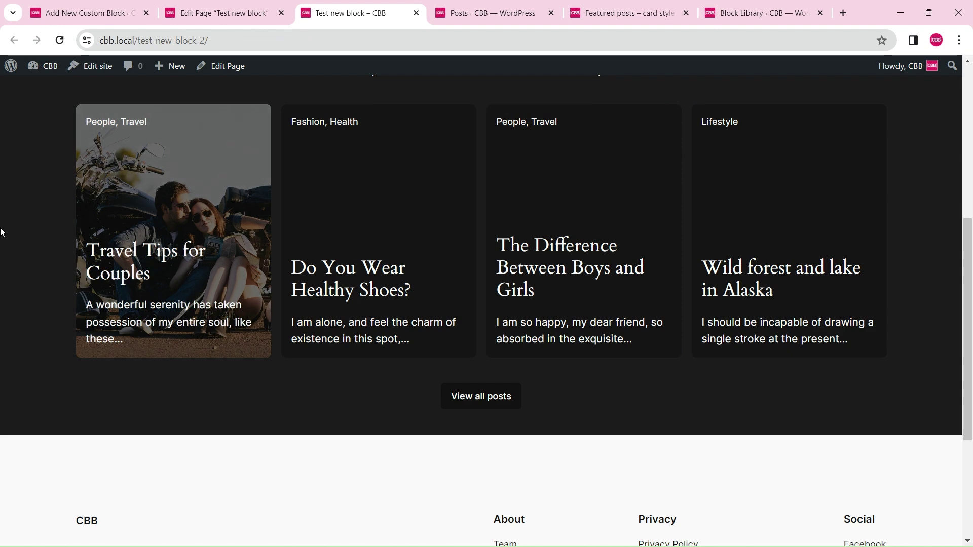
# - Add "transform: scale(1);" below the transition in the first CSS rule of the custom block
pyautogui.click(80, 11)
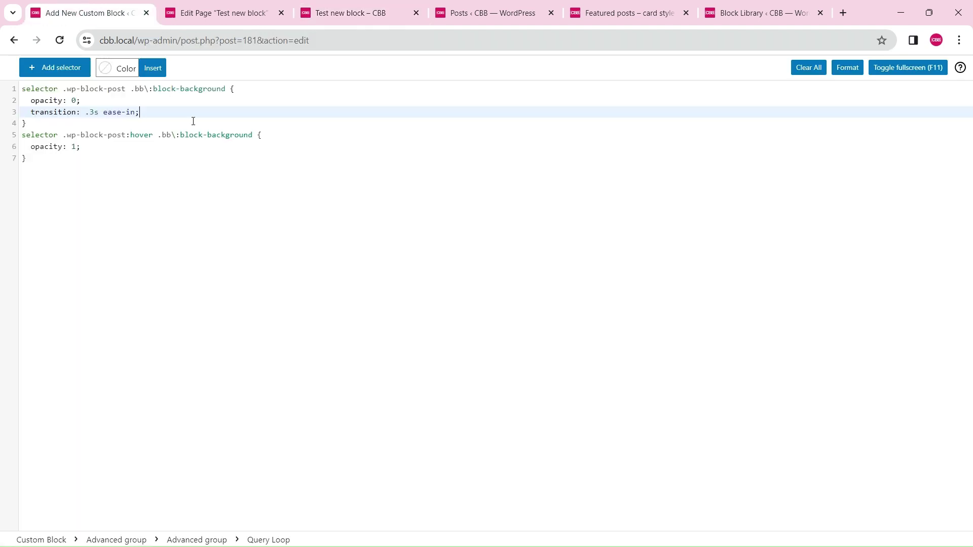
pyautogui.press('Return')
pyautogui.write('transform: scale(1);')
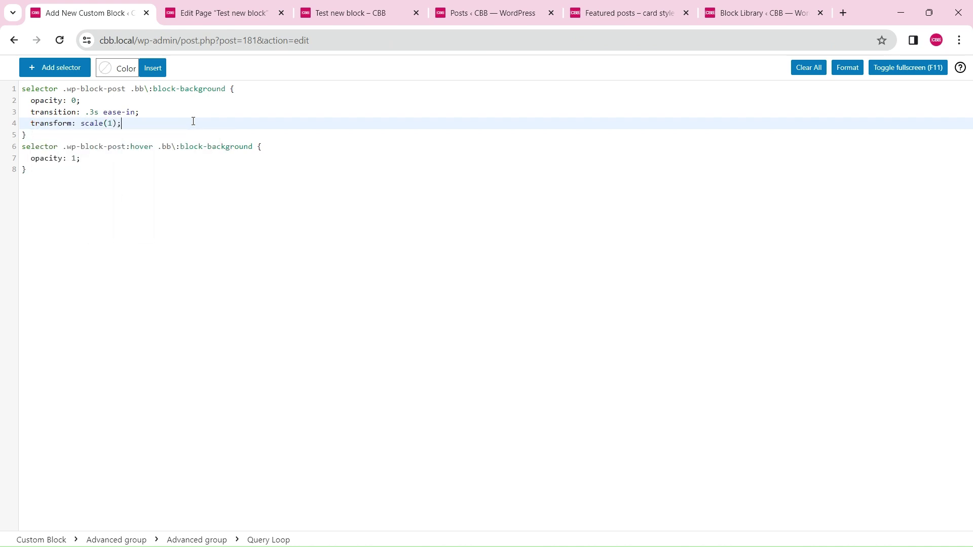
# - Add "transform: scale(1.05);" below the opacity in the hover rule and save the custom block
pyautogui.press('Down')
pyautogui.press('Down')
pyautogui.press('Down')
pyautogui.press('Return')
pyautogui.write('transform: scale(1.')
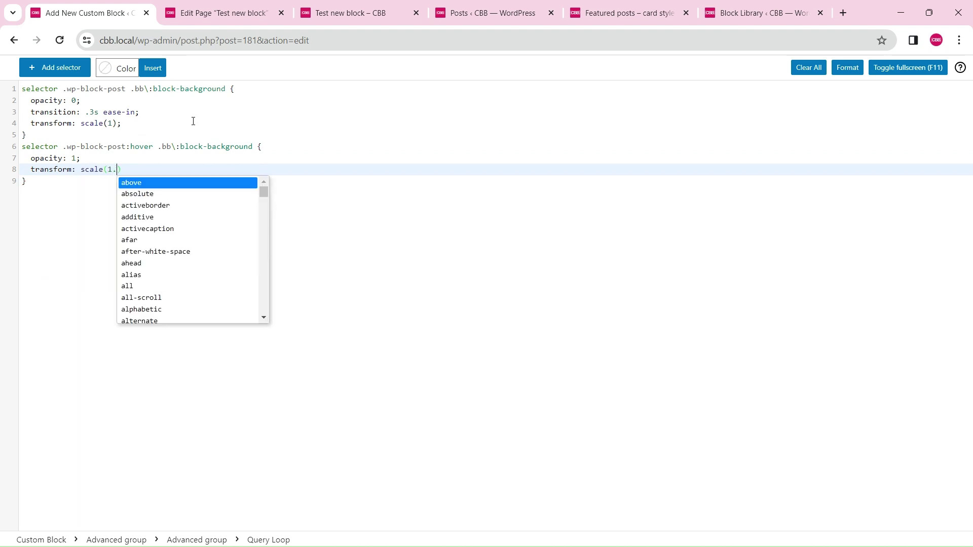
pyautogui.write('05')
pyautogui.press('Up')
pyautogui.write('5);')
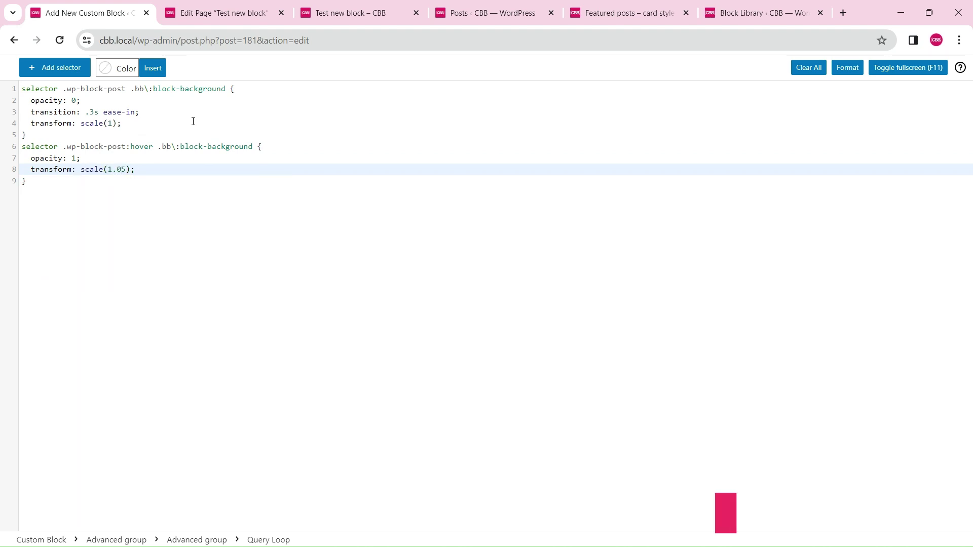
pyautogui.hotkey('ctrl', 's')
# - Reload the test page and examine the hover effect on the post cards
pyautogui.click(363, 7)
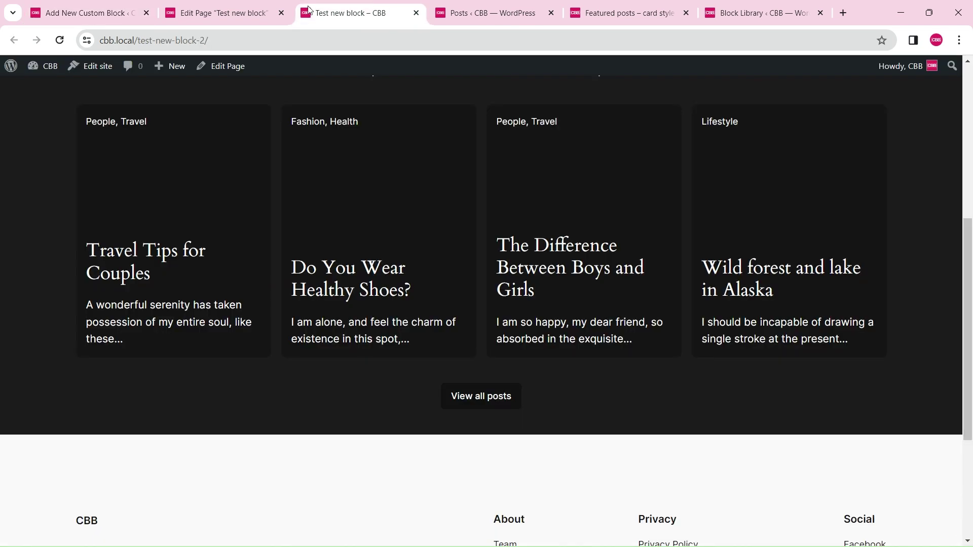
pyautogui.click(60, 40)
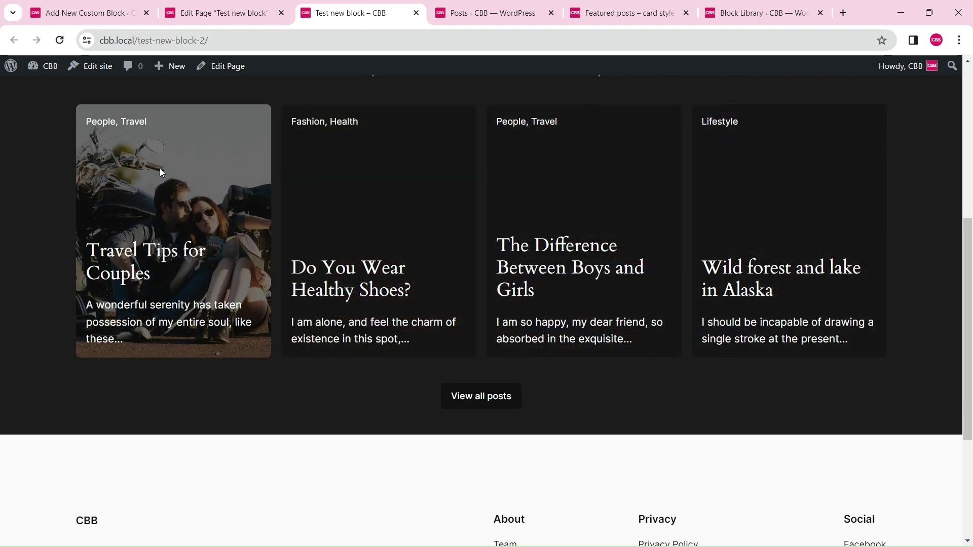
pyautogui.scroll(3, 543, 315)
# - Exit the full-screen code editor and enable custom attributes support for the custom block
pyautogui.click(89, 12)
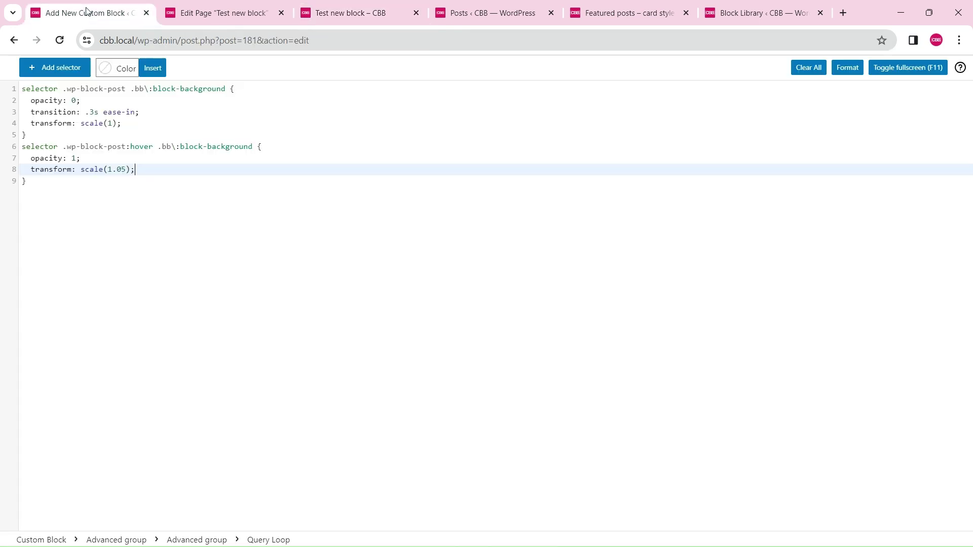
pyautogui.click(295, 144)
pyautogui.press('F11')
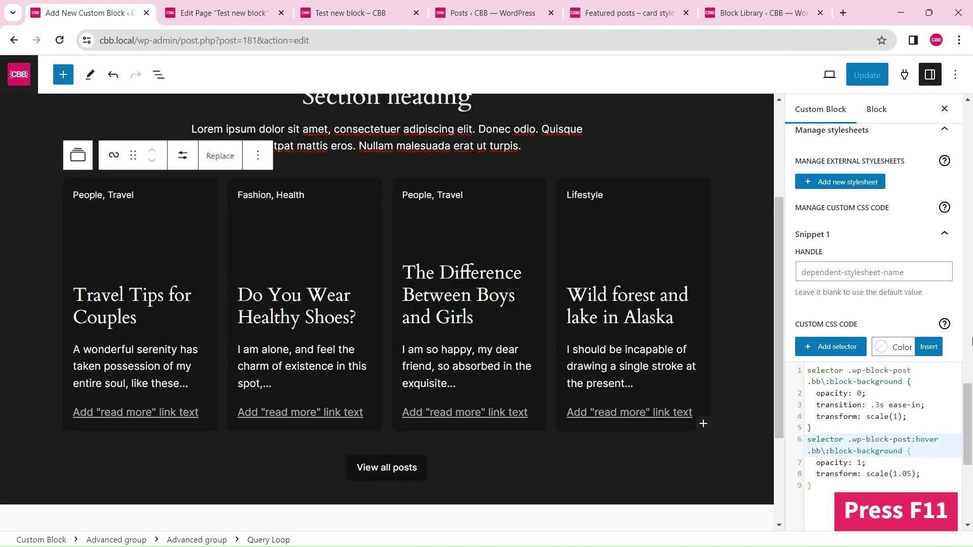
pyautogui.scroll(10, 972, 332)
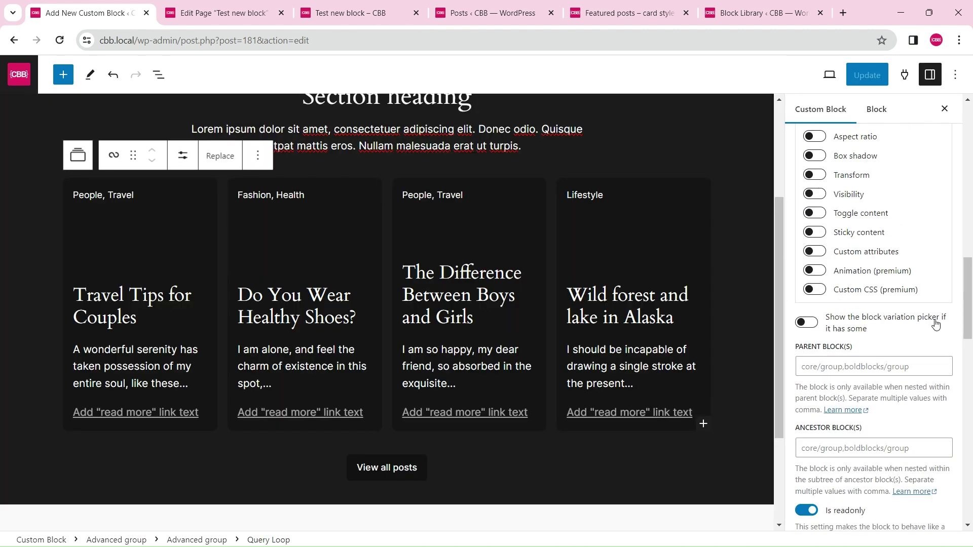
pyautogui.click(821, 252)
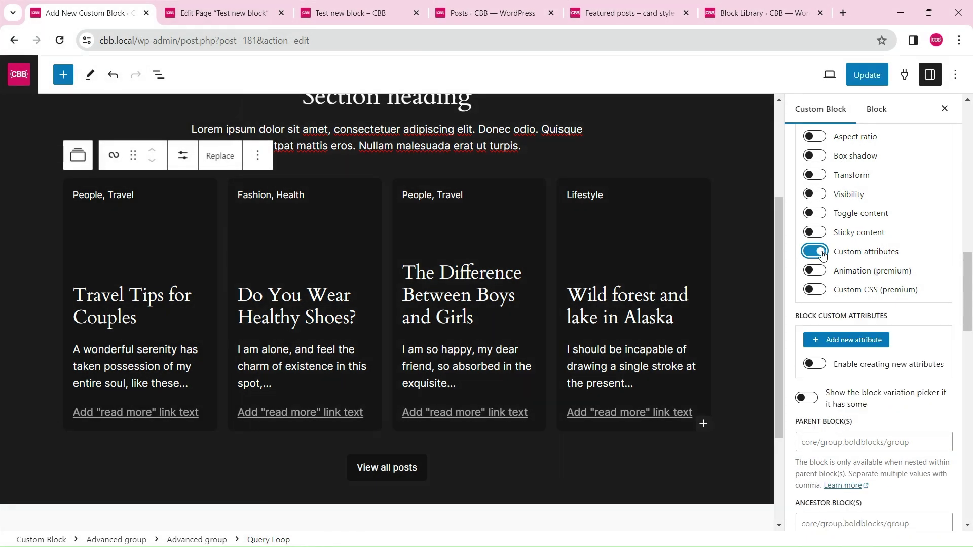
# - Add a block custom attribute of type CSS Variable named start-opacity
pyautogui.scroll(-3, 970, 297)
pyautogui.scroll(-1, 970, 297)
pyautogui.click(855, 167)
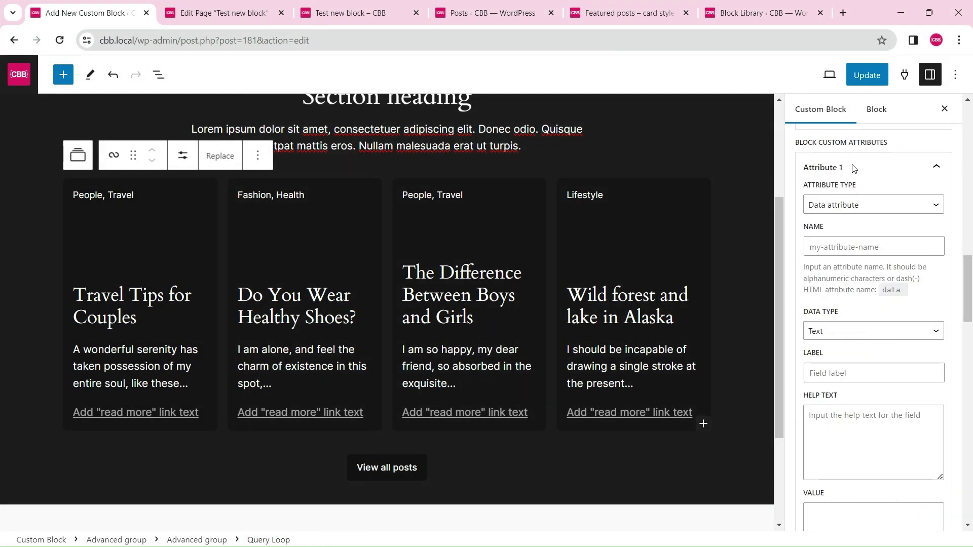
pyautogui.click(844, 200)
pyautogui.click(839, 231)
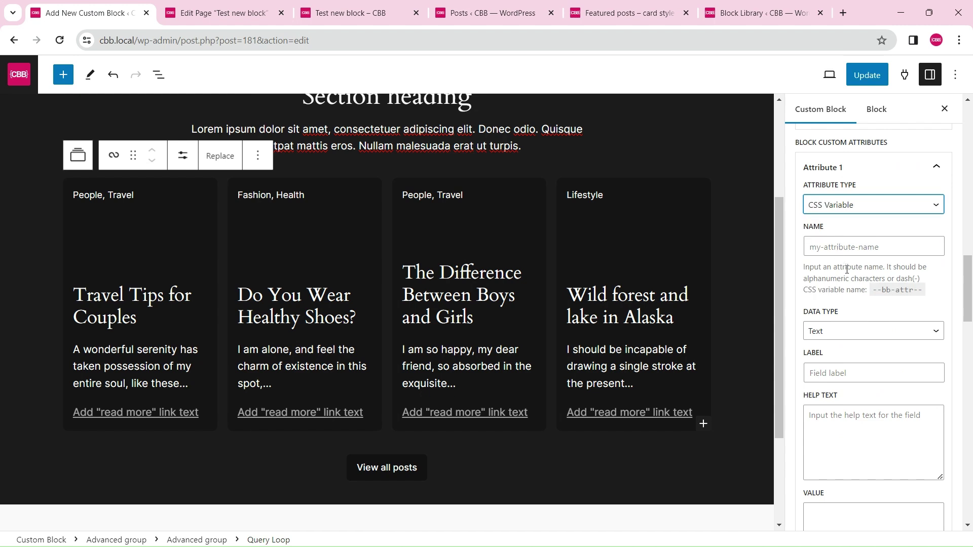
pyautogui.click(853, 245)
pyautogui.write('star')
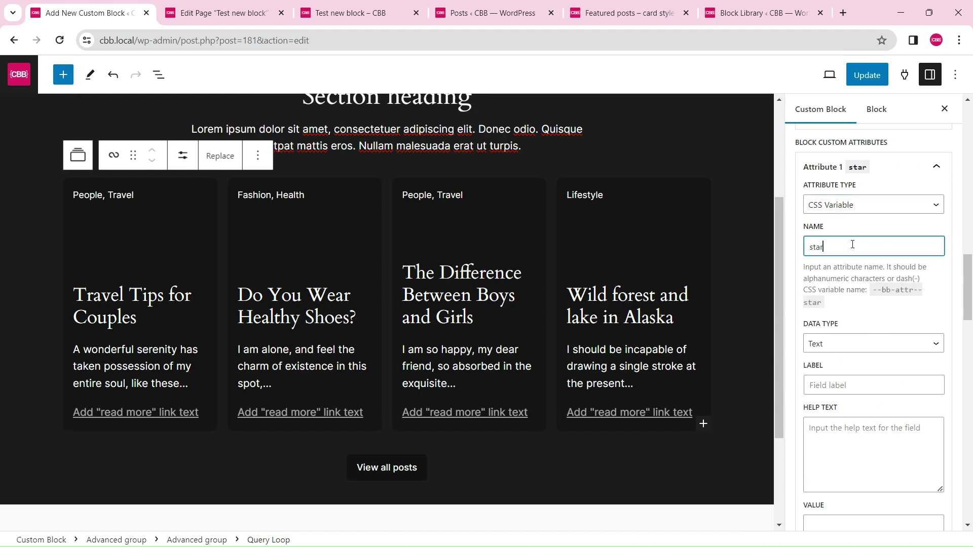
pyautogui.write('t-opacity')
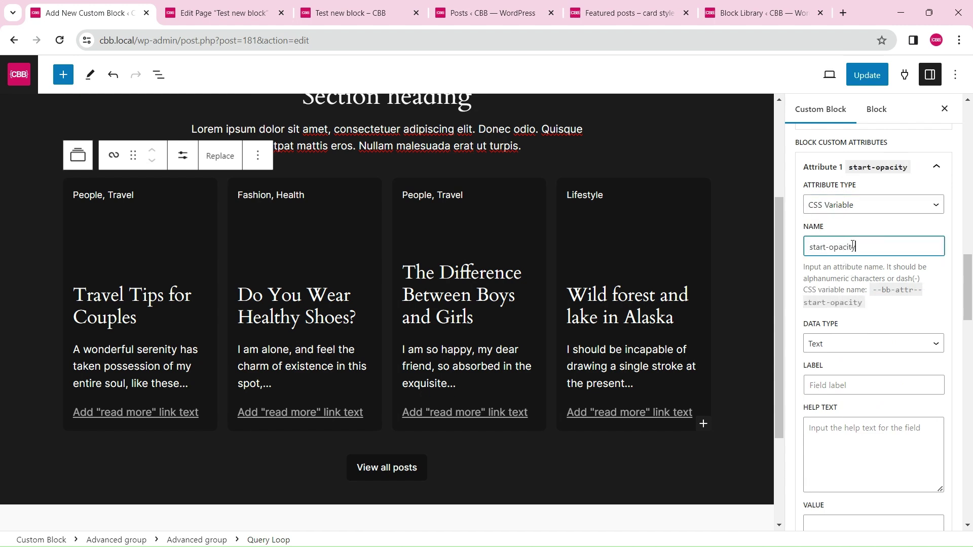
# - Give the start-opacity attribute the data type Number, the label "Start opacity" and the value 0
pyautogui.click(857, 344)
pyautogui.click(857, 370)
pyautogui.click(851, 383)
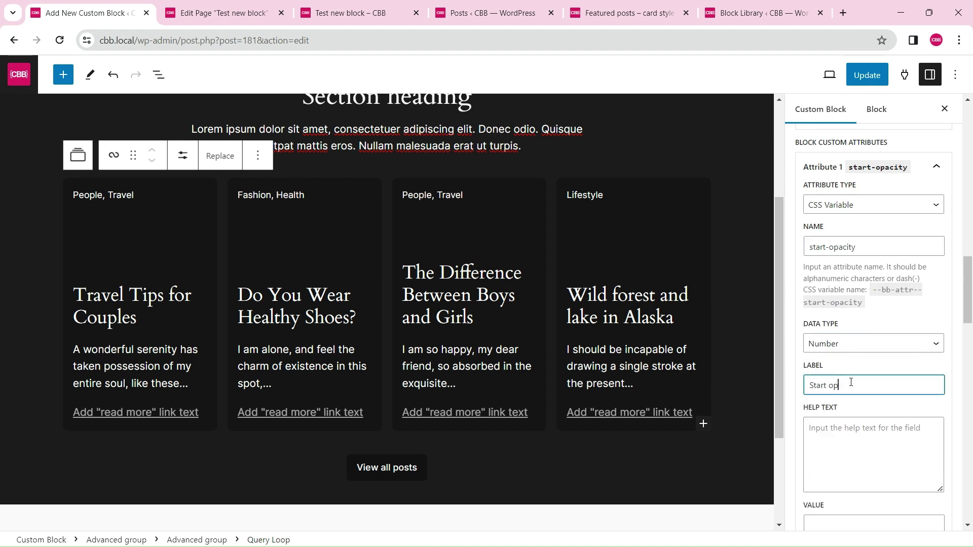
pyautogui.scroll(-3, 852, 383)
pyautogui.click(855, 356)
pyautogui.write('0')
# - Add a second block custom attribute of type CSS Variable named end-opacity
pyautogui.click(845, 414)
pyautogui.click(850, 450)
pyautogui.click(849, 472)
pyautogui.scroll(-3, 849, 471)
pyautogui.click(835, 327)
pyautogui.write('end-opacity')
# - Give the end-opacity attribute the data type Number, the label "End opacity" and the value 1
pyautogui.click(852, 423)
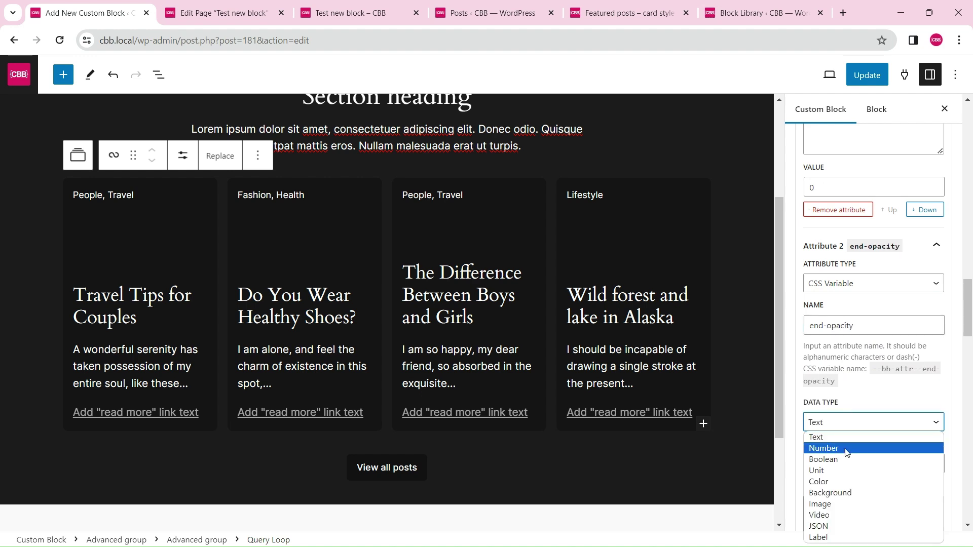
pyautogui.click(821, 446)
pyautogui.scroll(-3, 841, 355)
pyautogui.click(836, 292)
pyautogui.write('End opacity')
pyautogui.press('Tab')
pyautogui.press('Tab')
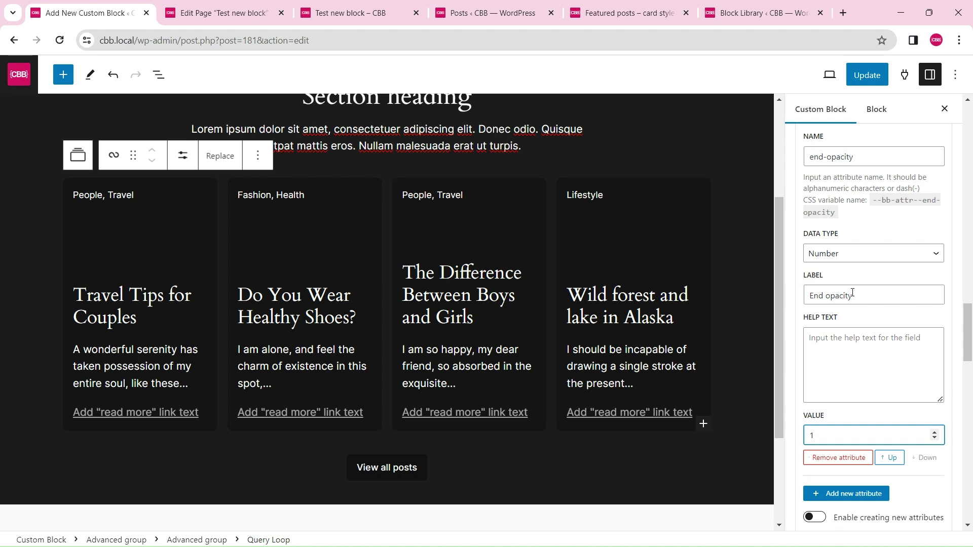
# - Add a third block custom attribute of type CSS Variable named start-scale
pyautogui.scroll(-3, 841, 287)
pyautogui.click(849, 325)
pyautogui.click(850, 361)
pyautogui.click(844, 386)
pyautogui.click(844, 405)
pyautogui.write('start-scale')
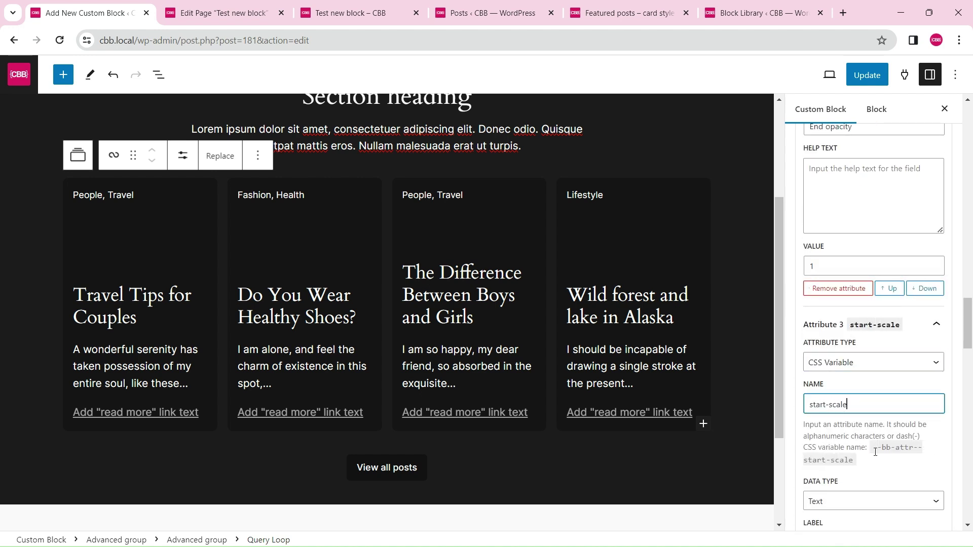
# - Set the start-scale attribute's data type to Number and its value to 1
pyautogui.scroll(-3, 861, 435)
pyautogui.click(851, 330)
pyautogui.click(832, 358)
pyautogui.scroll(-3, 843, 350)
pyautogui.click(836, 344)
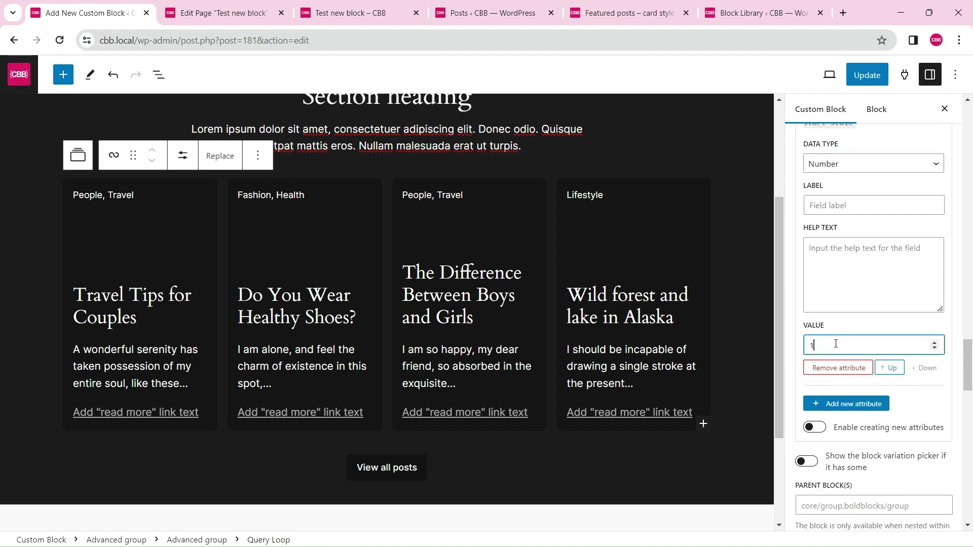
# - Add a fourth block custom attribute of type CSS Variable named end-scale with the label "End scale"
pyautogui.click(846, 404)
pyautogui.click(872, 272)
pyautogui.click(831, 295)
pyautogui.click(840, 315)
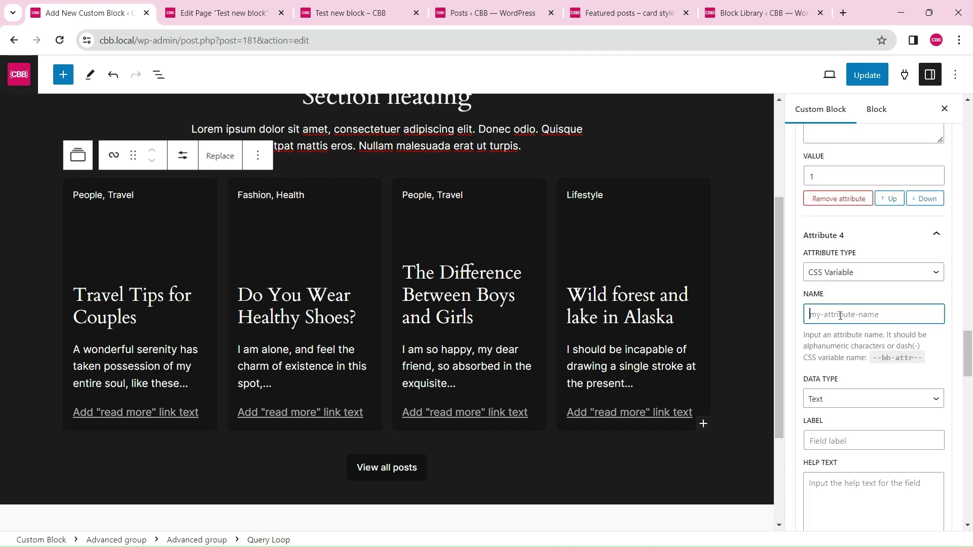
pyautogui.write('end-scale')
pyautogui.click(856, 450)
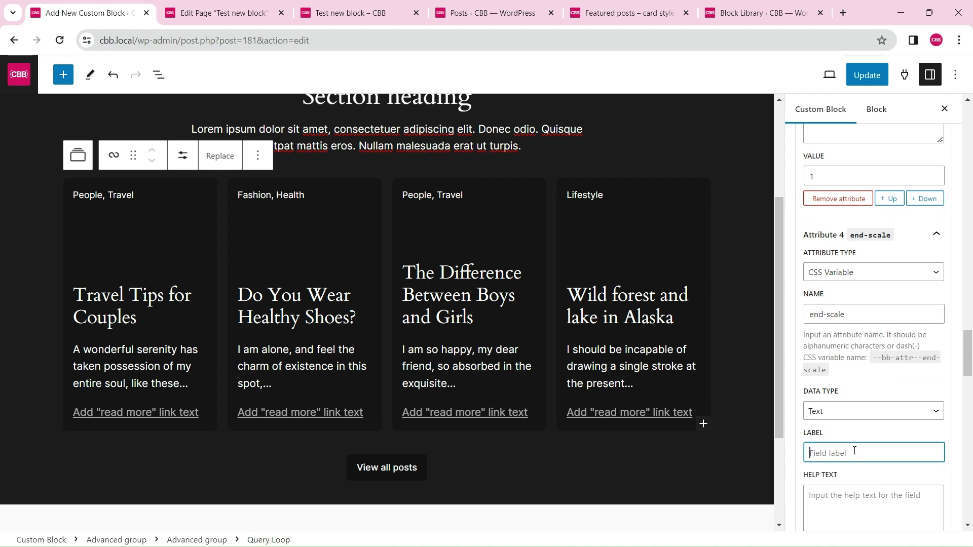
pyautogui.write('End scale')
# - Label the start-scale attribute "Start scale" and give the end-scale attribute the data type Number and the value 1.05
pyautogui.scroll(3, 855, 450)
pyautogui.click(832, 205)
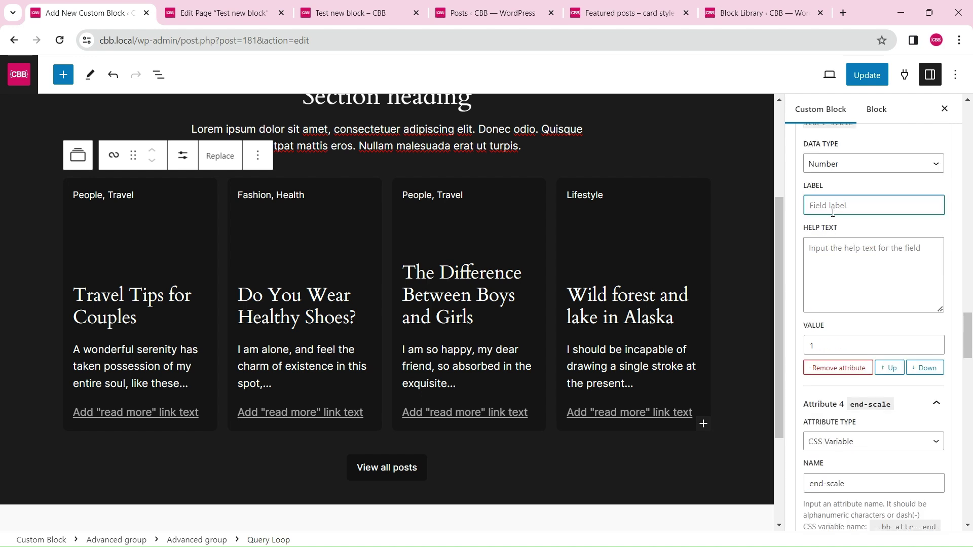
pyautogui.scroll(-5, 833, 213)
pyautogui.click(820, 433)
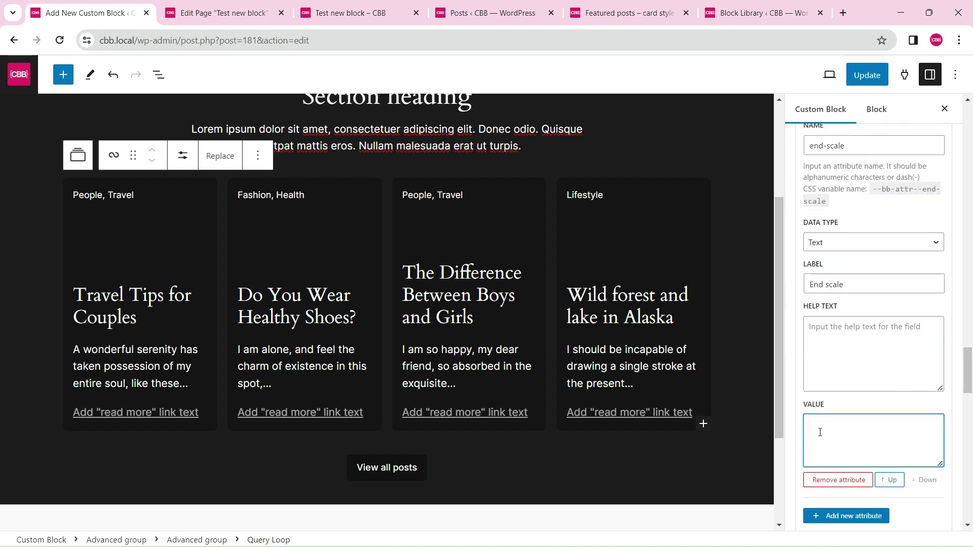
pyautogui.click(839, 242)
pyautogui.click(839, 269)
pyautogui.click(843, 423)
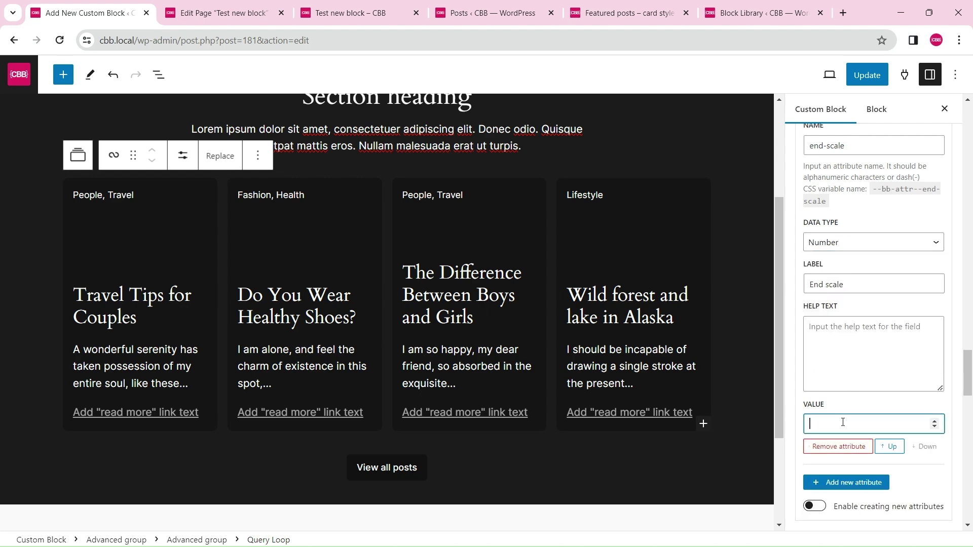
# - Collapse the four existing attributes and add a fifth block custom attribute of type CSS Variable named transition
pyautogui.scroll(20, 843, 422)
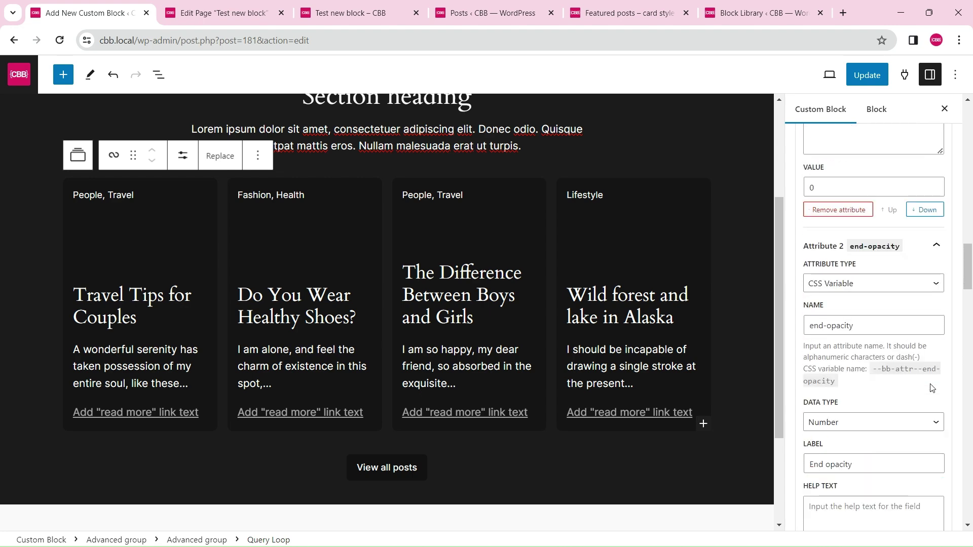
pyautogui.click(937, 336)
pyautogui.click(937, 367)
pyautogui.click(937, 399)
pyautogui.click(936, 431)
pyautogui.click(836, 521)
pyautogui.scroll(-3, 875, 415)
pyautogui.click(857, 331)
pyautogui.click(841, 356)
pyautogui.click(843, 373)
pyautogui.write('transition')
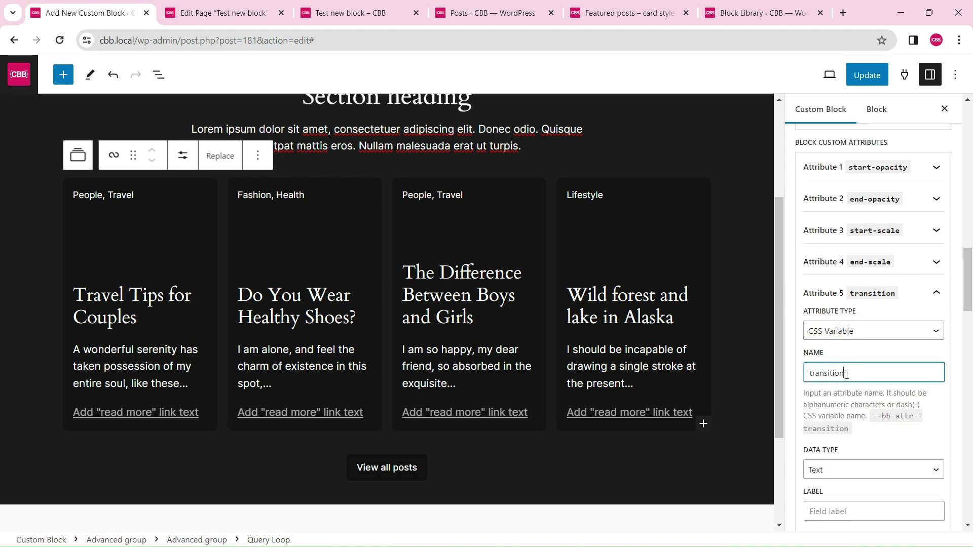
# - Give the transition attribute the label "Transition" and the value .3s ease-in, and save the custom block
pyautogui.scroll(-3, 862, 431)
pyautogui.click(842, 347)
pyautogui.click(838, 413)
pyautogui.click(852, 483)
pyautogui.scroll(-3, 852, 483)
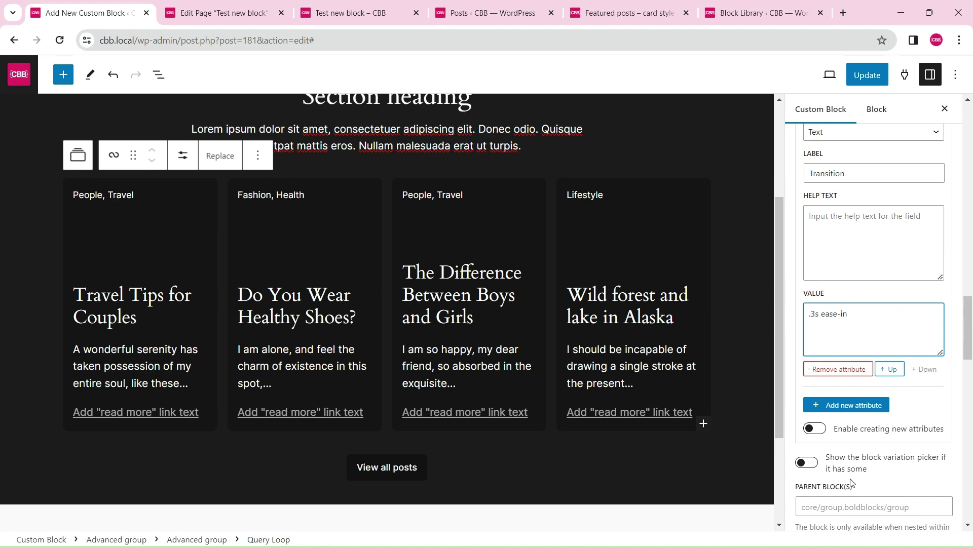
pyautogui.click(867, 74)
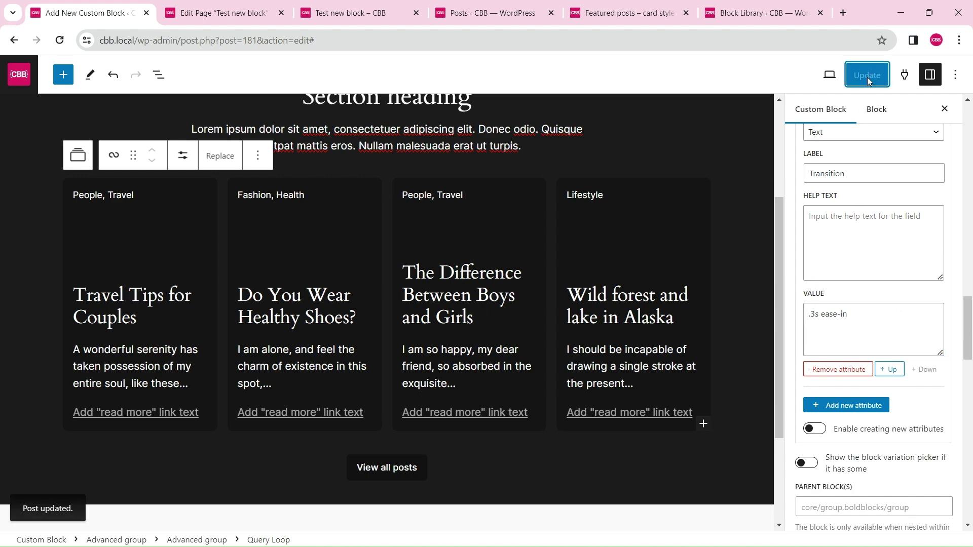
# - Reload the editor of the "Test new block" page and select its Section card style posts block
pyautogui.click(242, 6)
pyautogui.scroll(3, 132, 111)
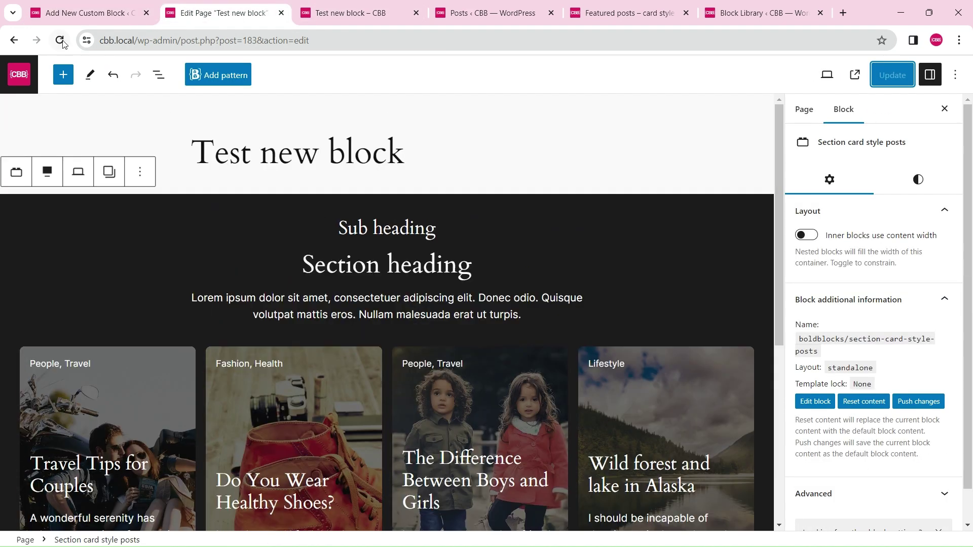
pyautogui.click(60, 40)
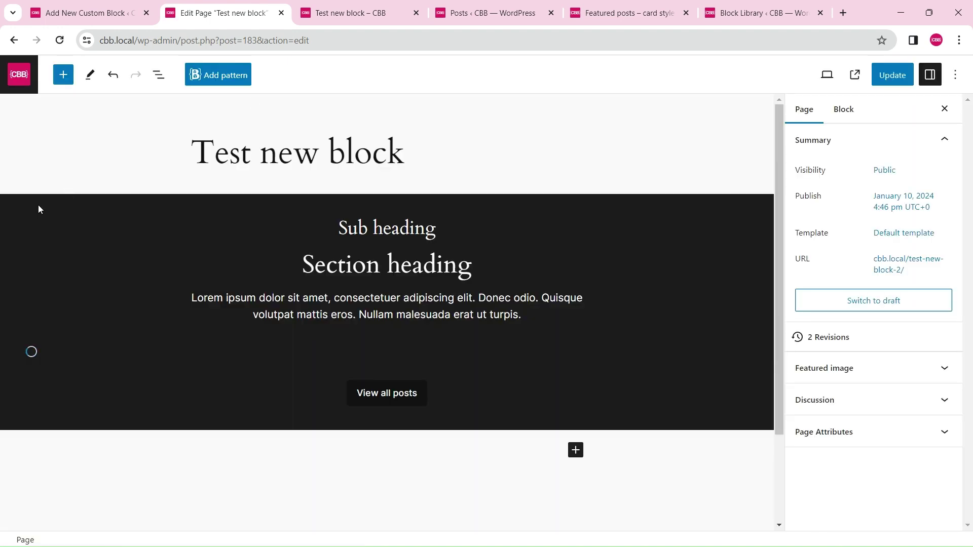
pyautogui.click(38, 206)
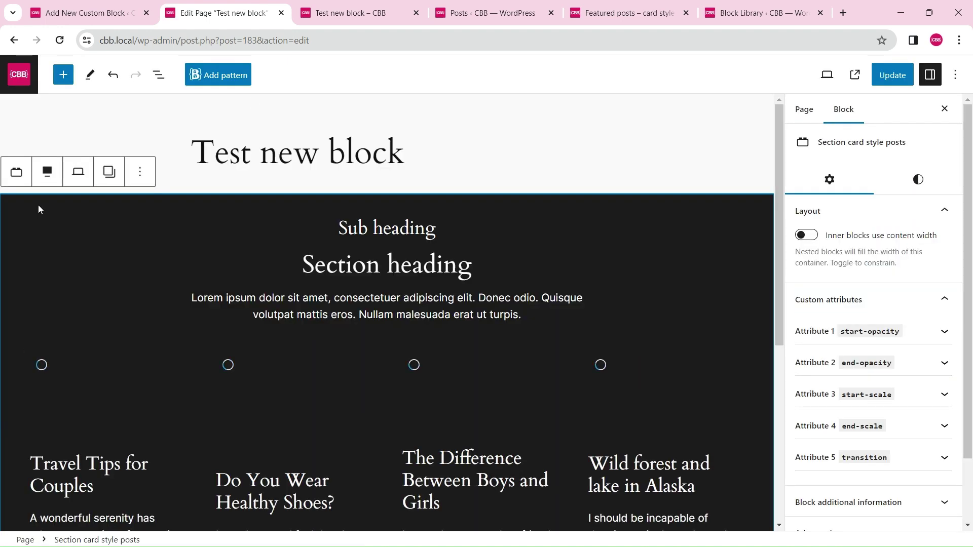
# - Expand the section block's five custom attributes and examine their values and CSS variable names
pyautogui.click(945, 331)
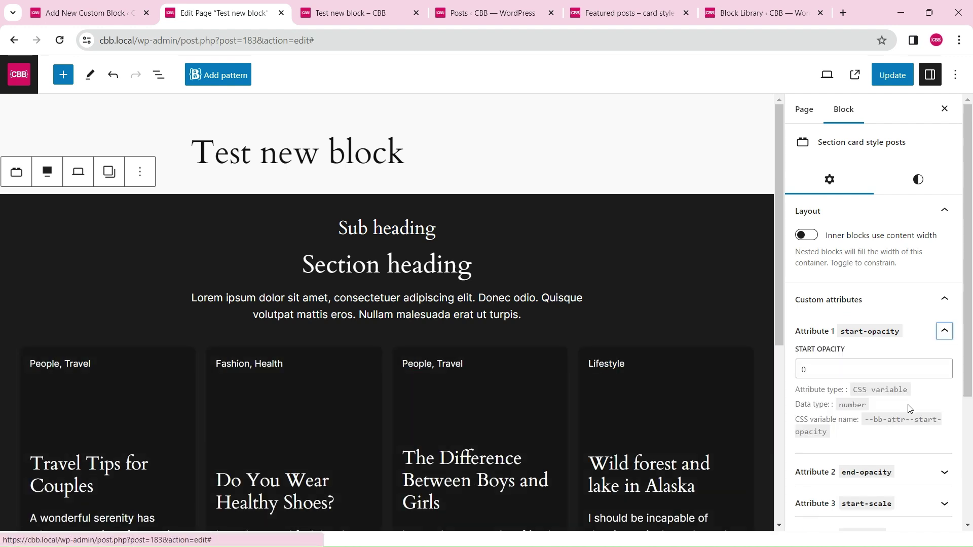
pyautogui.moveTo(893, 428); pyautogui.dragTo(864, 420)
pyautogui.click(915, 433)
pyautogui.scroll(-3, 927, 380)
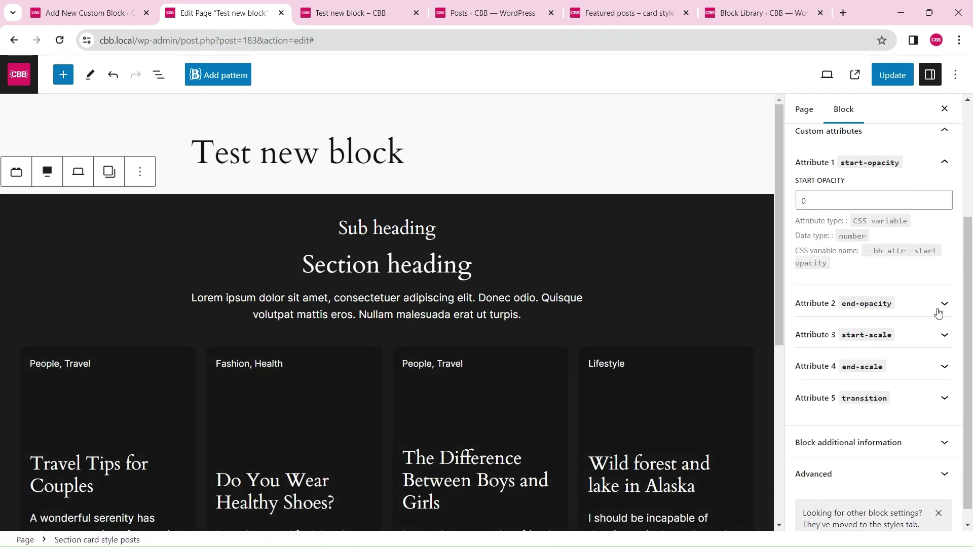
pyautogui.click(943, 306)
pyautogui.click(942, 442)
pyautogui.scroll(-3, 937, 377)
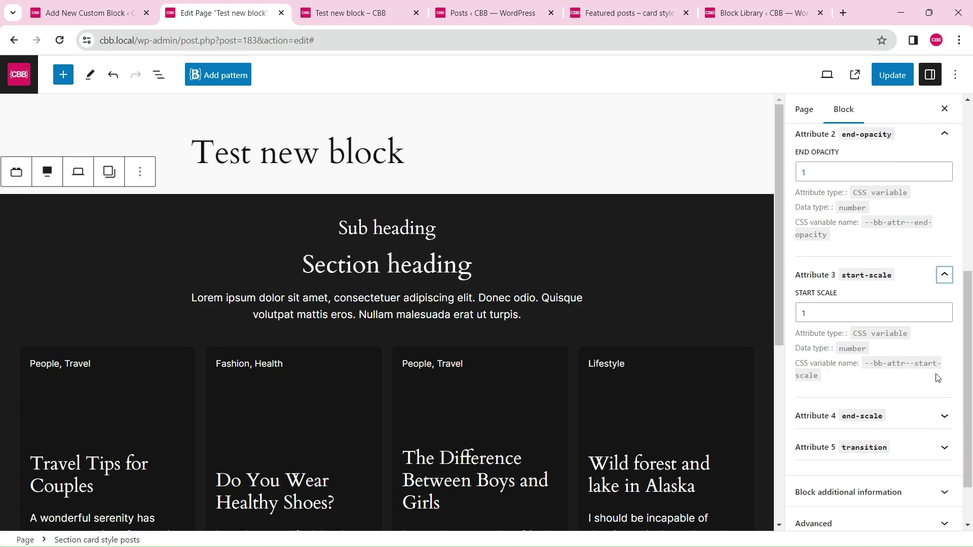
pyautogui.click(945, 416)
pyautogui.scroll(-3, 928, 385)
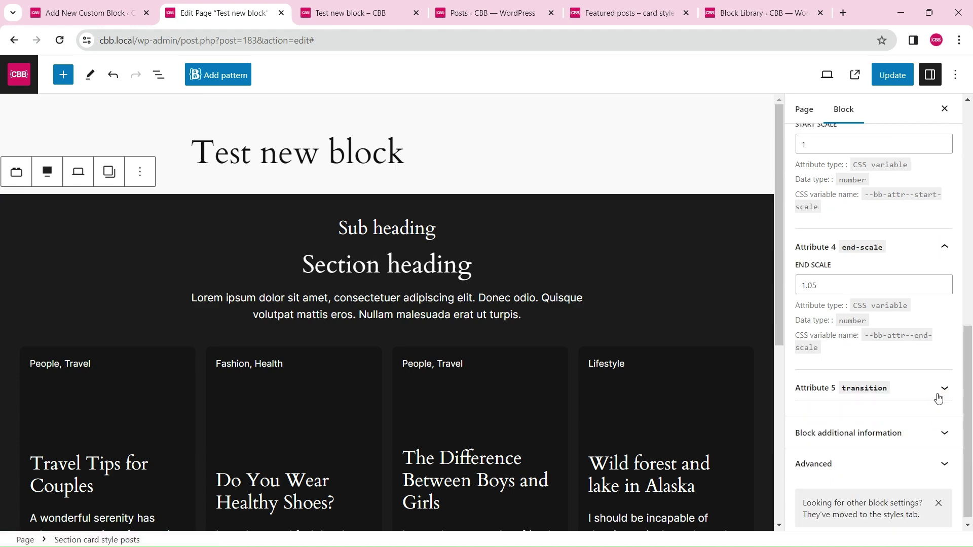
pyautogui.click(941, 391)
pyautogui.scroll(-3, 941, 394)
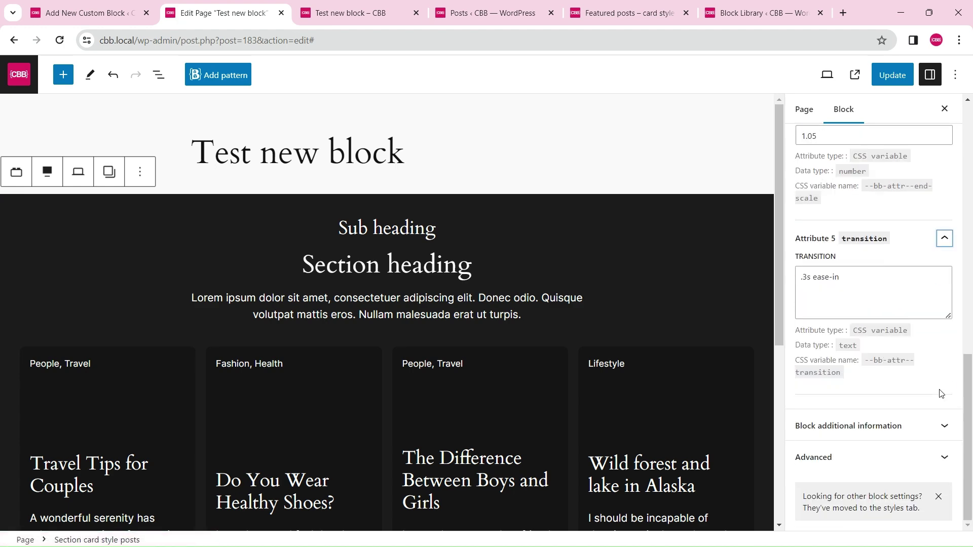
# - In the custom block's fullscreen CSS editor, set the base rule's opacity to var(--bb-attr--start-opacity, 0)
pyautogui.click(100, 10)
pyautogui.scroll(-10, 880, 355)
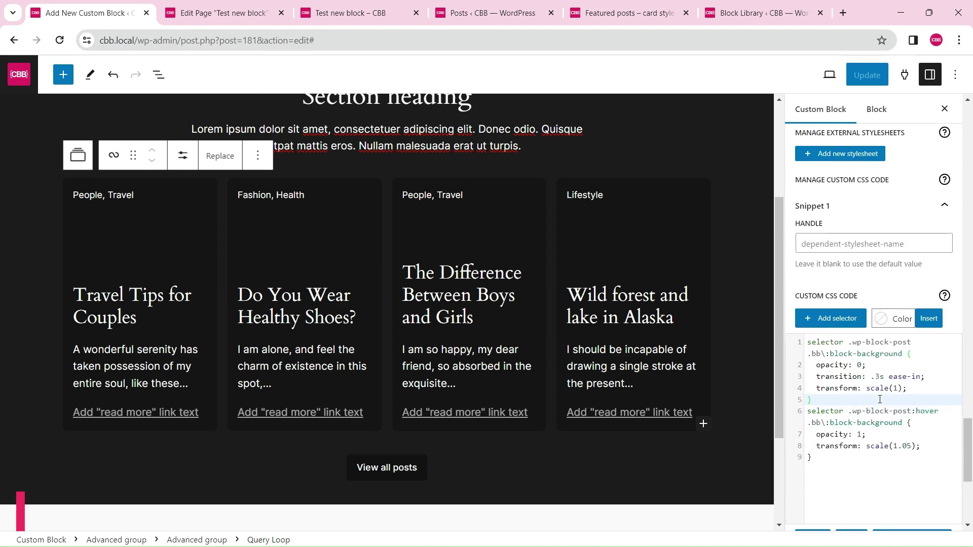
pyautogui.press('F11')
pyautogui.click(78, 101)
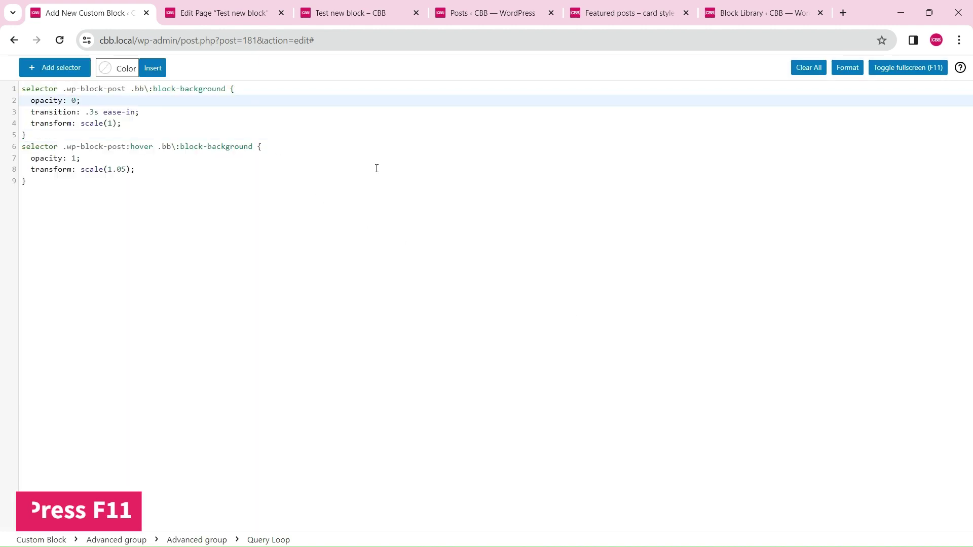
pyautogui.write('var(--bb-attr--')
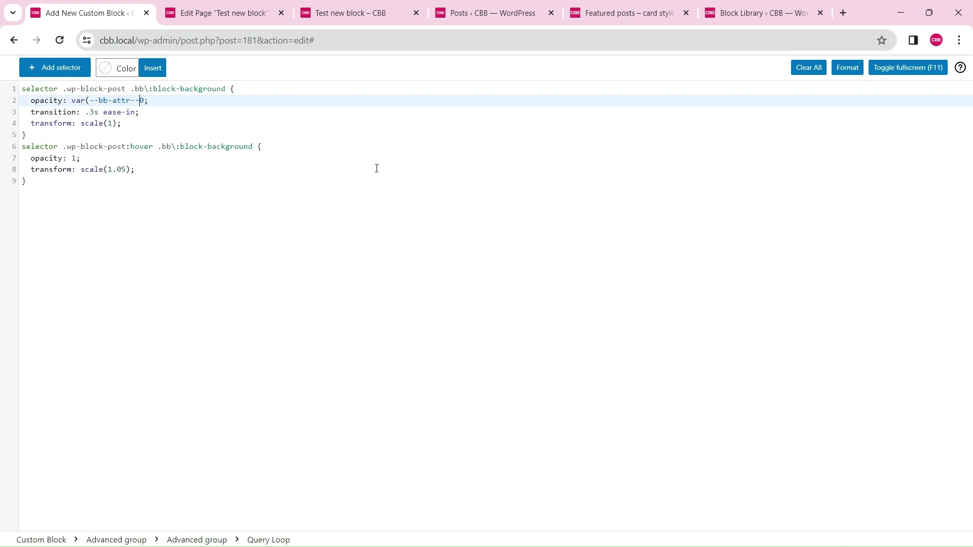
pyautogui.write('start-opacity,')
pyautogui.press('Right')
pyautogui.write(')')
pyautogui.press('Left')
pyautogui.press('Left')
# - Reuse the opacity expression in the hover rule as var(--bb-attr--end-opacity, 1)
pyautogui.moveTo(72, 100); pyautogui.dragTo(214, 102)
pyautogui.moveTo(72, 159); pyautogui.dragTo(80, 158)
pyautogui.write('var(--bb-attr--start-opacity, 0);')
pyautogui.press('Left')
pyautogui.press('Left')
pyautogui.doubleClick(150, 159)
pyautogui.write('end')
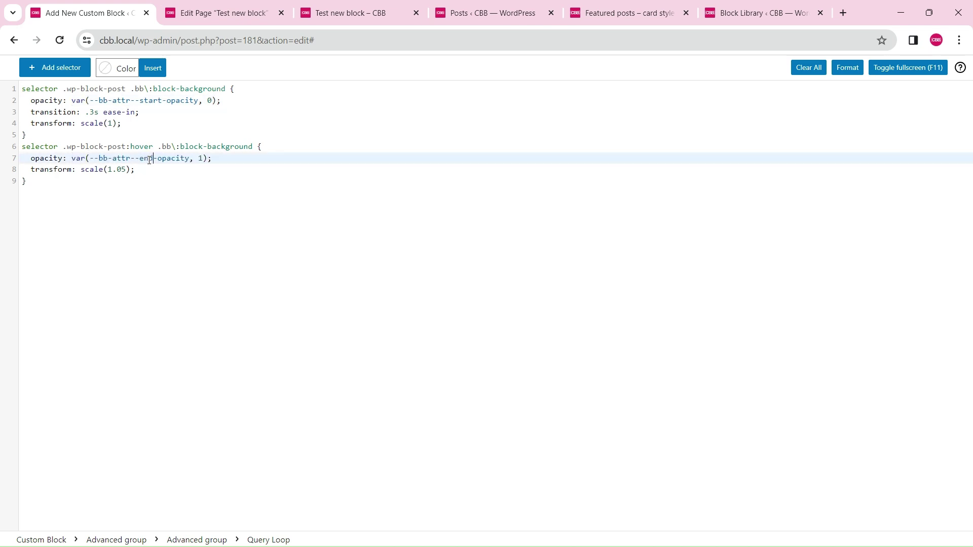
# - Set the base rule's transform to scale(var(--bb-attr--start-scale, 1))
pyautogui.click(116, 125)
pyautogui.press('BackSpace')
pyautogui.write('var(--bb-attr--start-scale,')
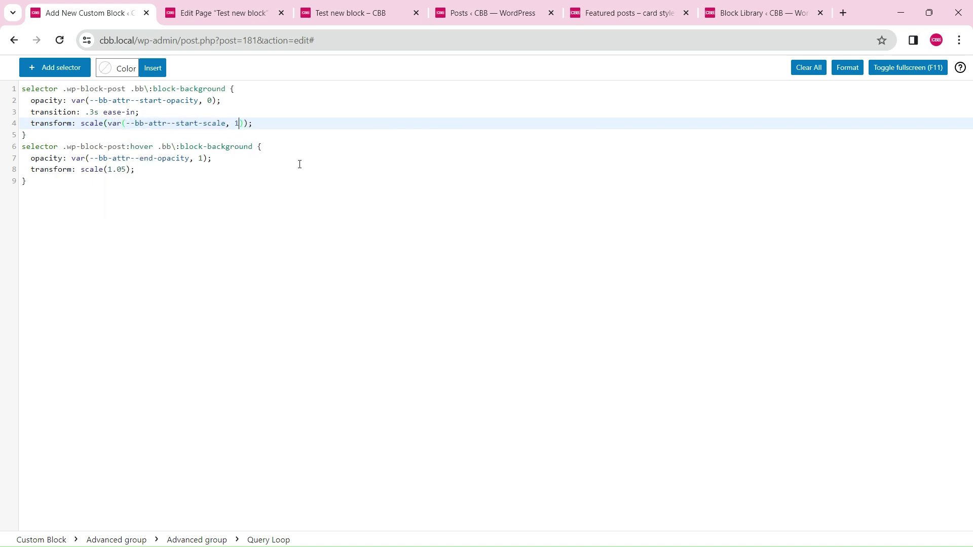
# - Copy the scale variable expression into the hover rule so its transform reads scale(var(--bb-attr--start-scale, 1.05))
pyautogui.keyDown('shift'); pyautogui.click(240, 124); pyautogui.keyUp('shift')
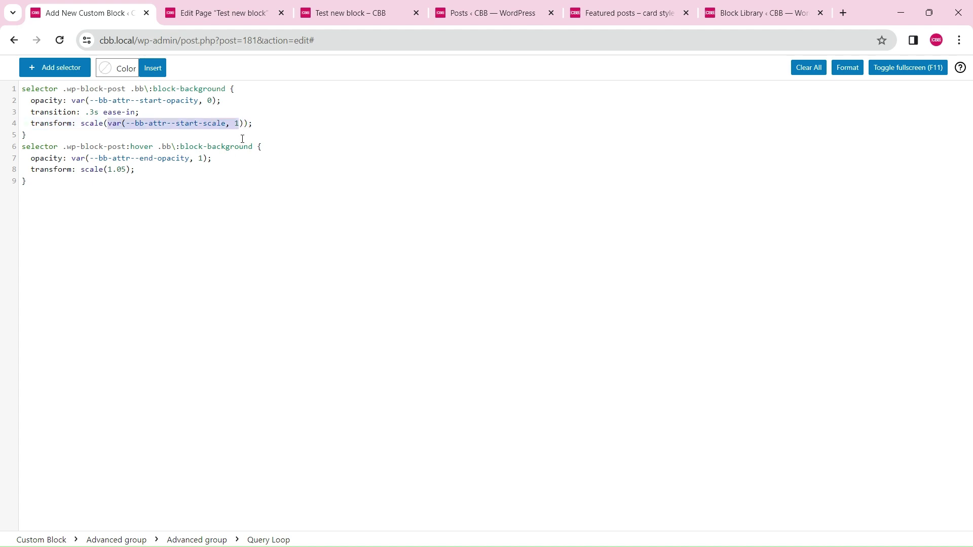
pyautogui.doubleClick(108, 169)
pyautogui.write('var(--bb-attr--start-scale, 1)')
pyautogui.press('Left')
pyautogui.write('.05')
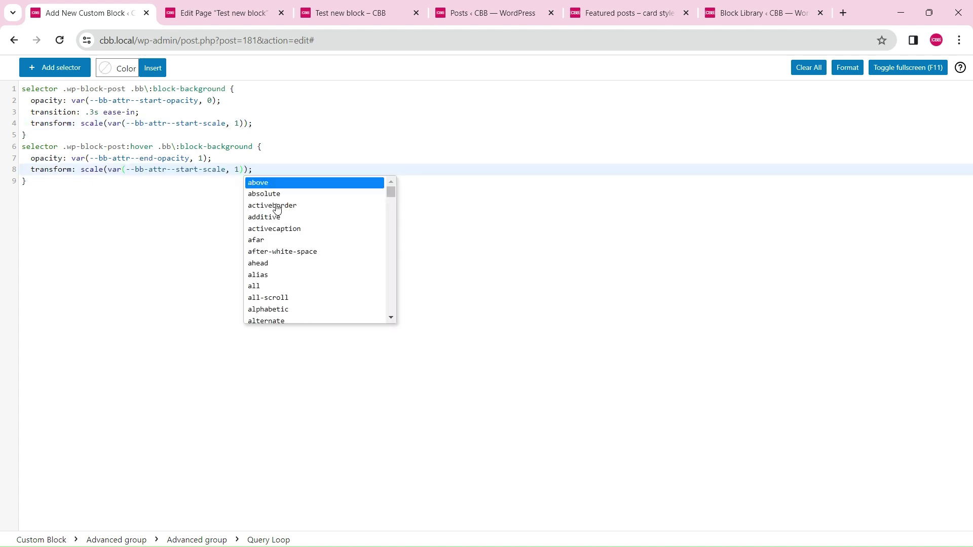
pyautogui.press('Escape')
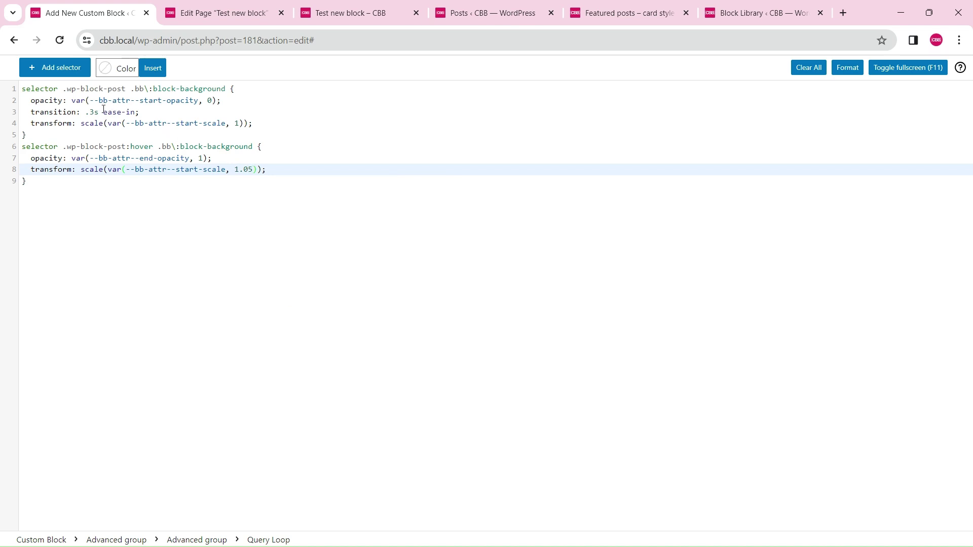
# - Set the base rule's transition to var(--bb-attr--transition, .3s ease-in) and save the custom block
pyautogui.moveTo(86, 112); pyautogui.dragTo(141, 113)
pyautogui.write('var(--bb-attr--start-scale, 1)')
pyautogui.press('Left')
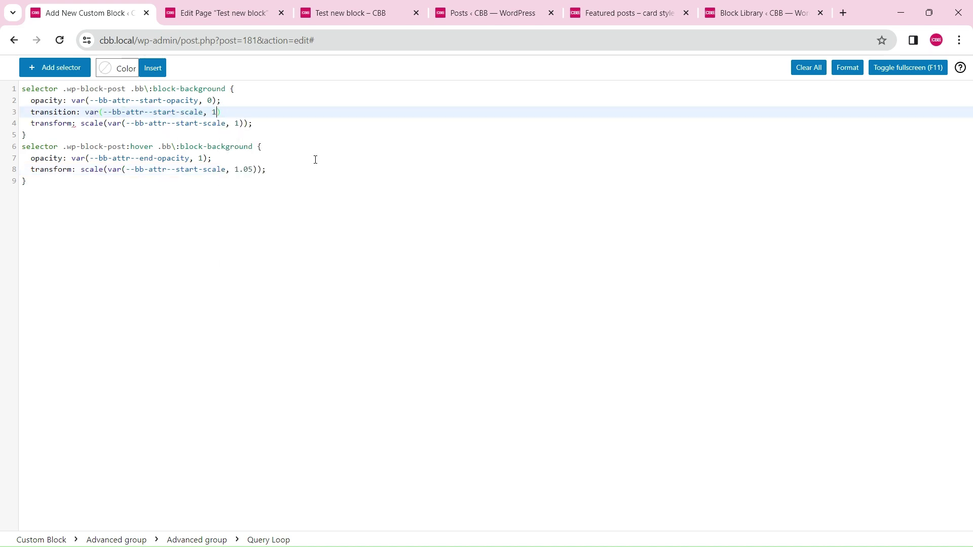
pyautogui.write('.3s ease-in')
pyautogui.hotkey('ctrl', 'Left')
pyautogui.hotkey('ctrl', 'Left')
pyautogui.hotkey('ctrl', 'Left')
pyautogui.hotkey('ctrl', 'Left')
pyautogui.hotkey('ctrl', 'Left')
pyautogui.hotkey('ctrl', 'shift', 'Left')
pyautogui.hotkey('ctrl', 'shift', 'Left')
pyautogui.hotkey('ctrl', 'shift', 'Left')
pyautogui.write('transition')
pyautogui.hotkey('ctrl', 's')
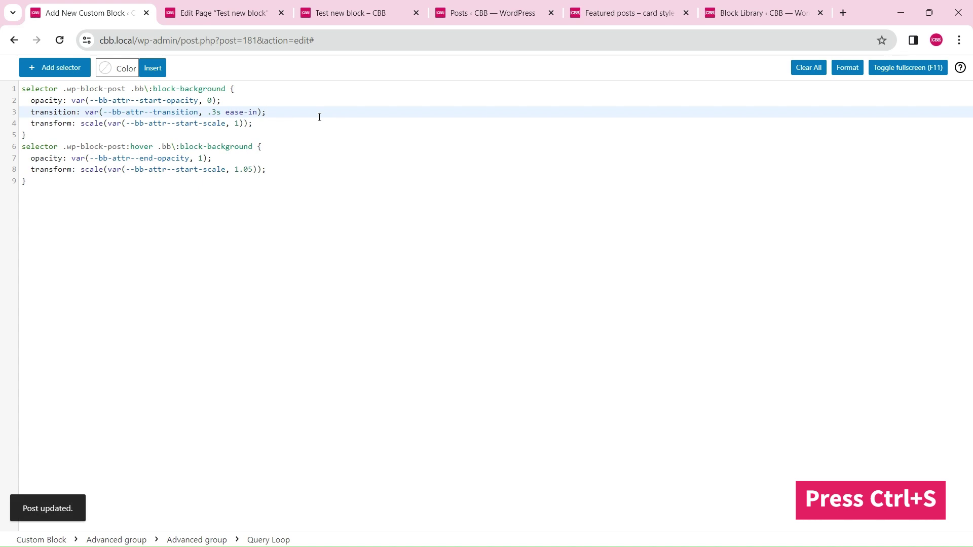
# - Reload the published "Test new block" page and check the hover effect on the post cards
pyautogui.click(245, 10)
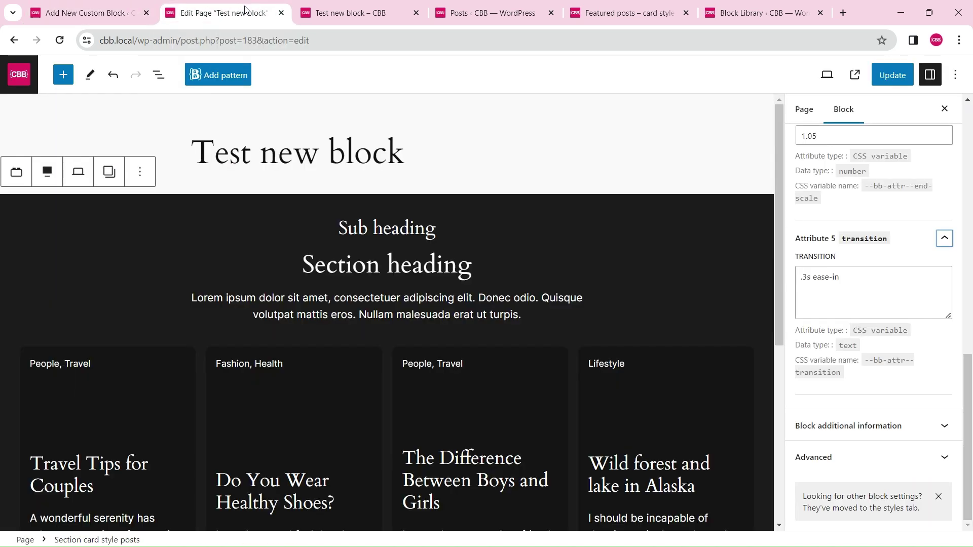
pyautogui.click(355, 13)
pyautogui.click(59, 43)
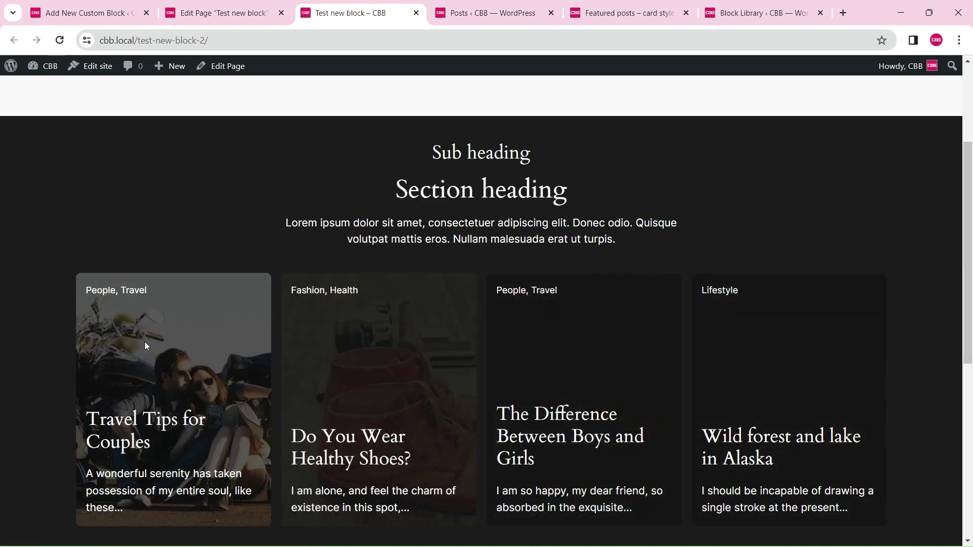
# - Review the section block's custom attributes in the page editor and update the test page
pyautogui.click(218, 13)
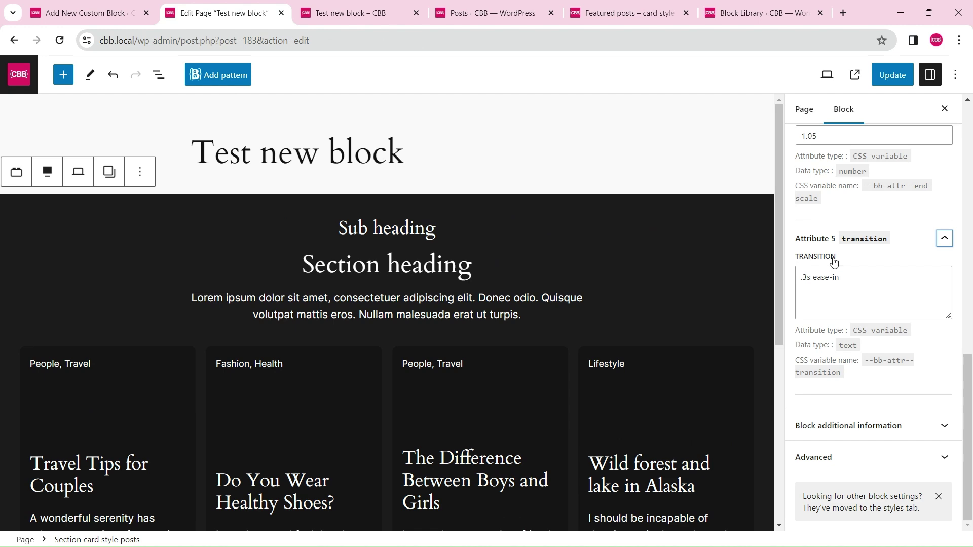
pyautogui.scroll(12, 945, 334)
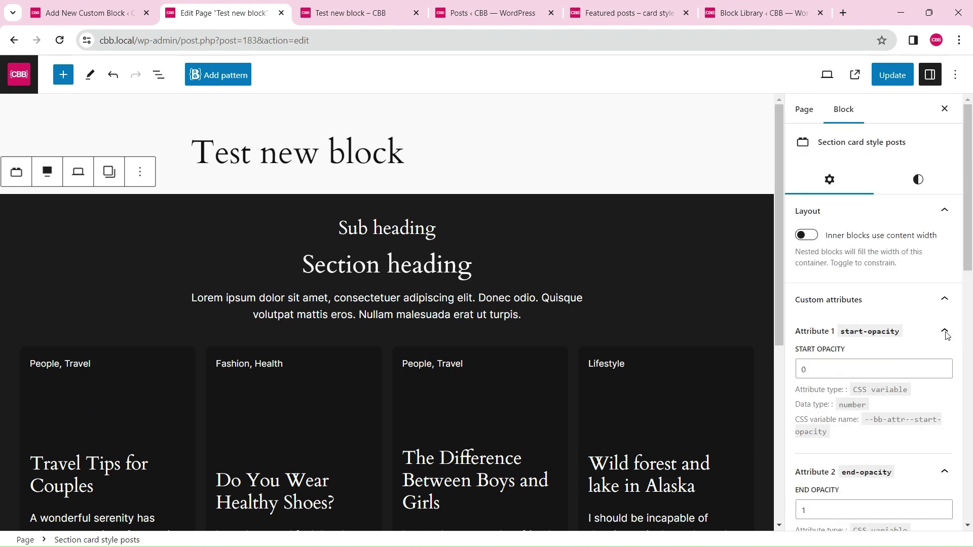
pyautogui.scroll(-6, 872, 368)
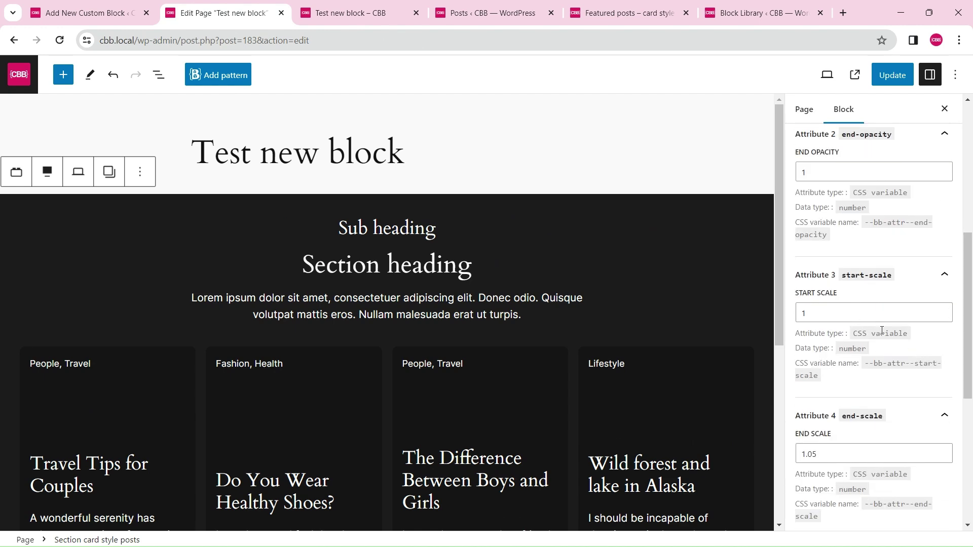
pyautogui.scroll(-3, 883, 330)
pyautogui.click(808, 429)
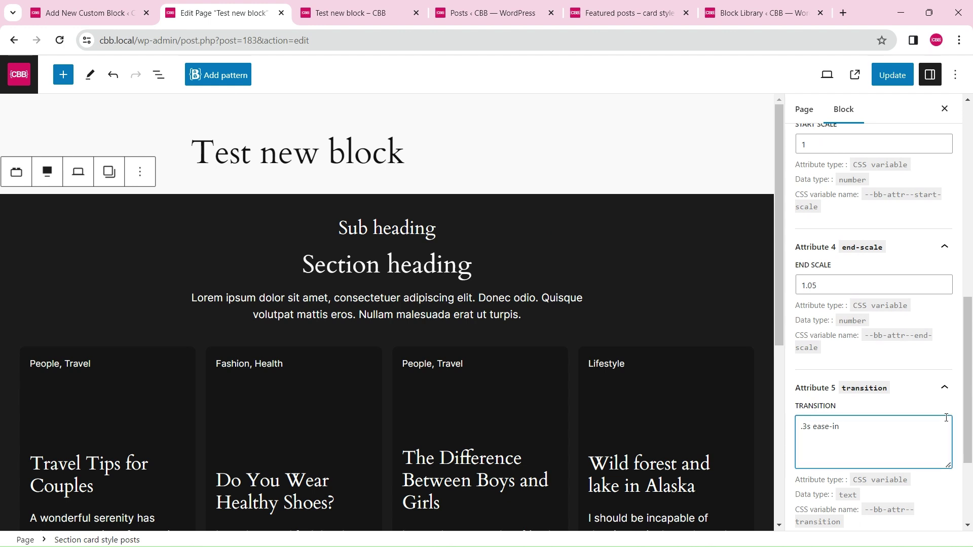
pyautogui.click(887, 76)
# - Reload the published test page and recheck the cards' hover effect after the page update
pyautogui.click(355, 13)
pyautogui.click(59, 40)
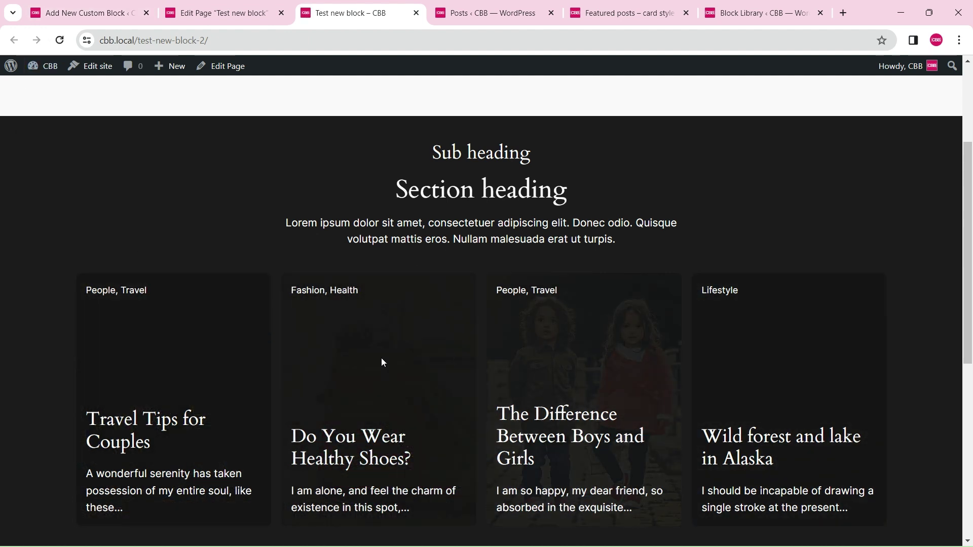
pyautogui.scroll(-3, 933, 370)
pyautogui.scroll(3, 313, 118)
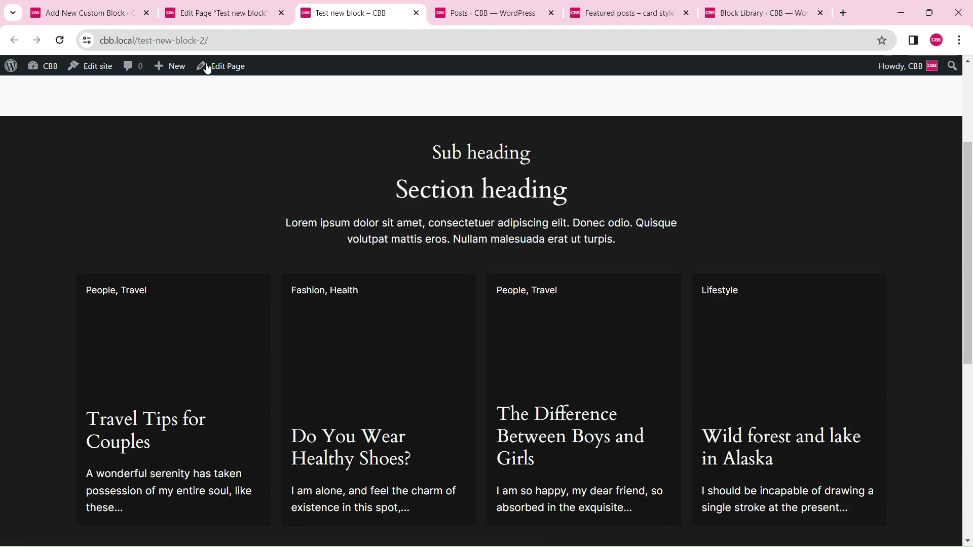
# - Return to the custom block, leave the fullscreen CSS editor and check the card hover effect in the canvas
pyautogui.hotkey('ctrl', '1')
pyautogui.click(332, 255)
pyautogui.press('F11')
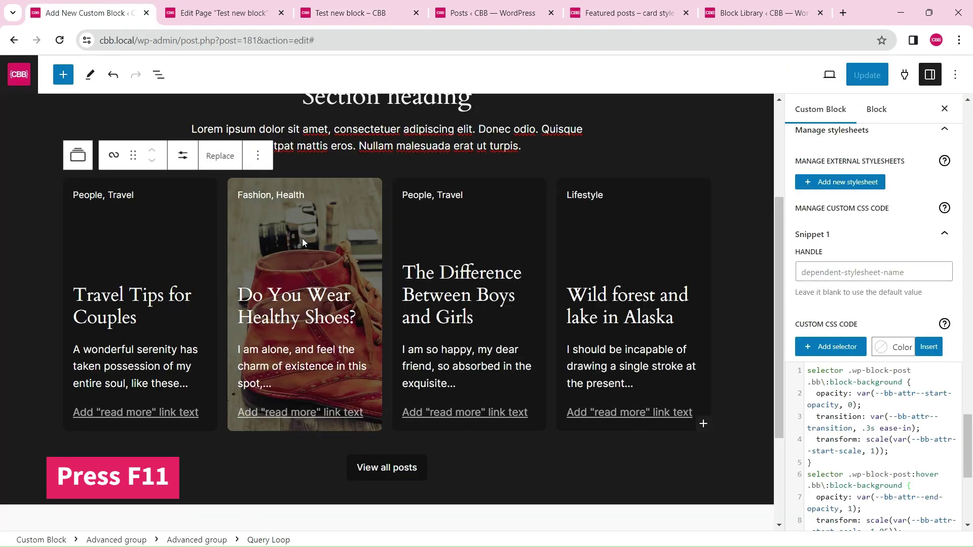
pyautogui.scroll(-3, 274, 246)
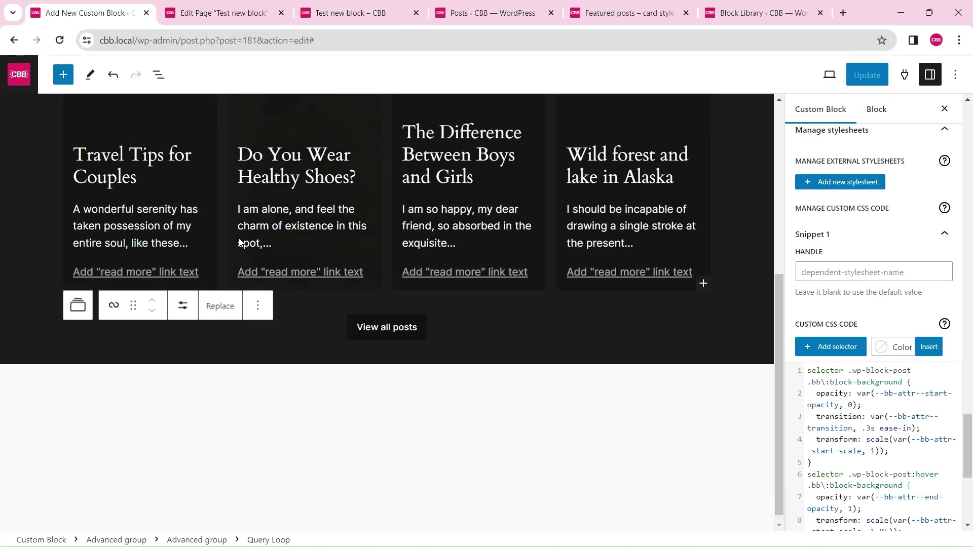
# - Set the gap of the Query Loop's Post Template grid to 1.5 rem
pyautogui.scroll(3, 139, 224)
pyautogui.click(126, 227)
pyautogui.click(77, 176)
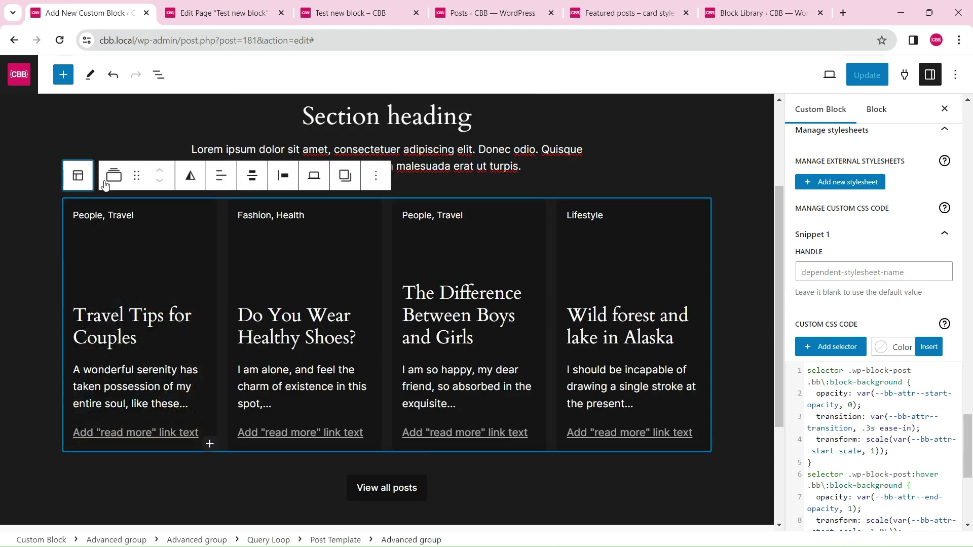
pyautogui.click(886, 118)
pyautogui.scroll(-5, 862, 329)
pyautogui.click(834, 383)
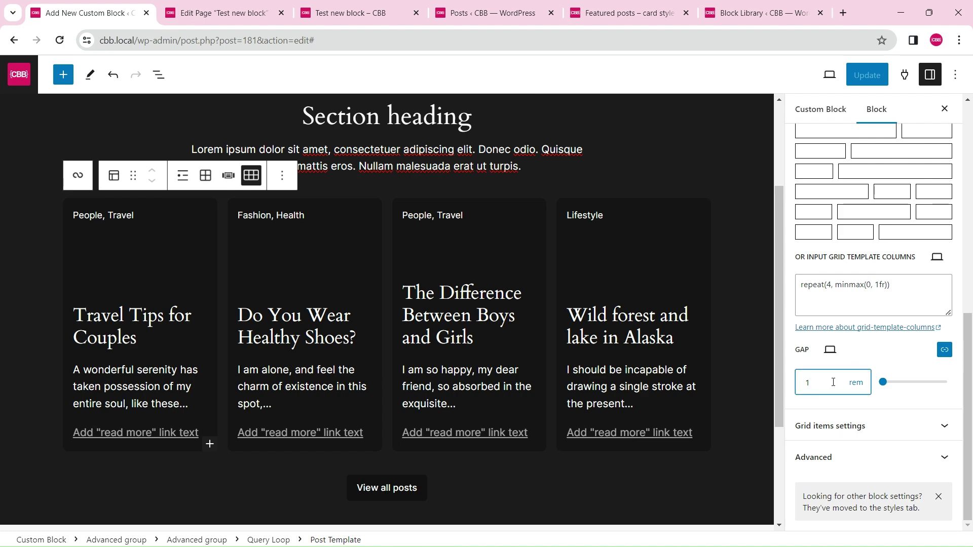
pyautogui.write('.5')
pyautogui.scroll(-3, 645, 326)
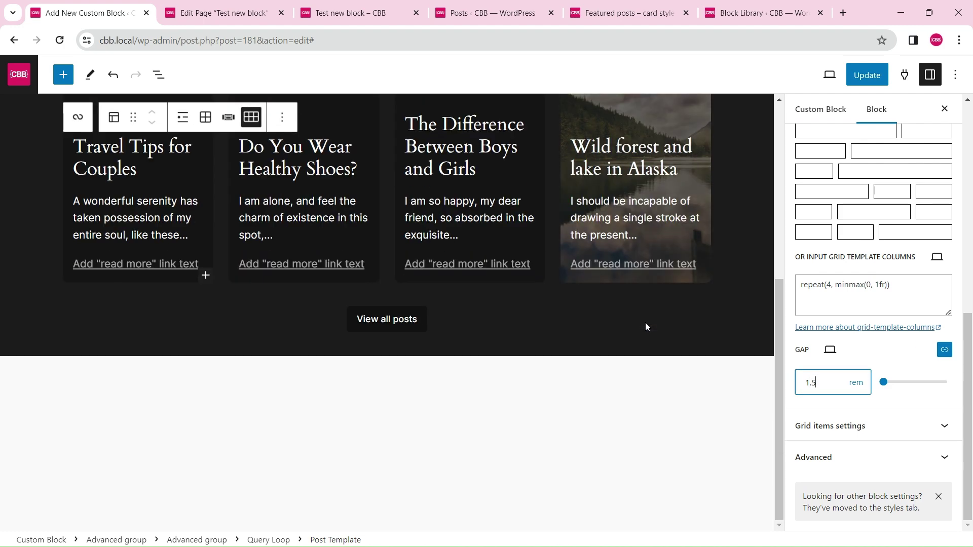
pyautogui.scroll(3, 487, 365)
# - Turn off the custom block's "Is readonly" setting
pyautogui.click(821, 110)
pyautogui.scroll(-10, 948, 269)
pyautogui.scroll(-10, 951, 279)
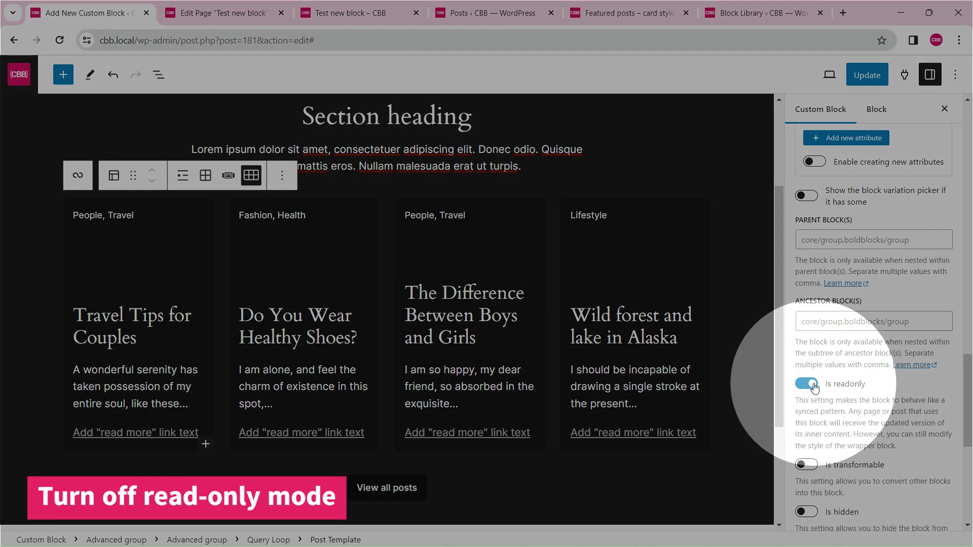
pyautogui.click(814, 388)
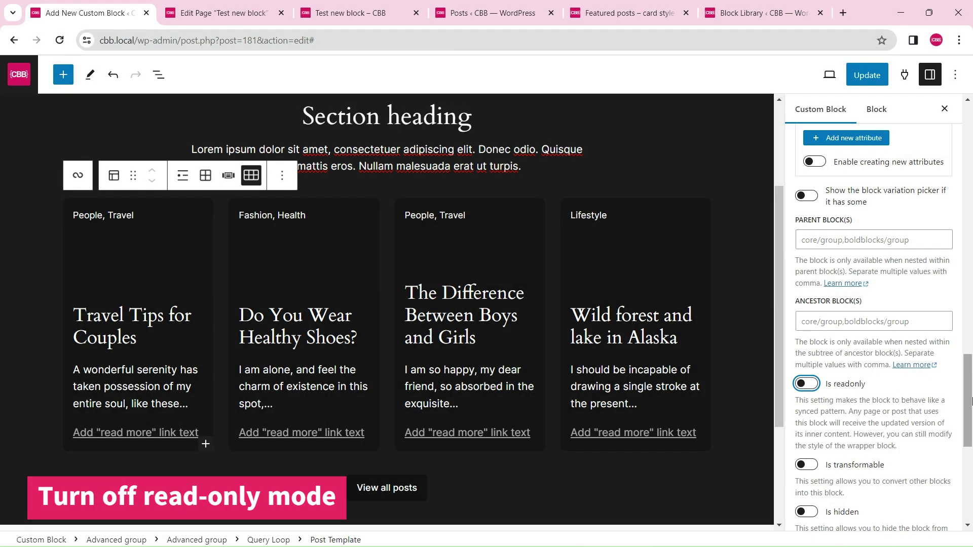
pyautogui.scroll(-3, 966, 397)
pyautogui.scroll(-5, 971, 405)
# - Enter the block description "A custom block for displaying a featured posts section" and update the custom block
pyautogui.scroll(20, 971, 406)
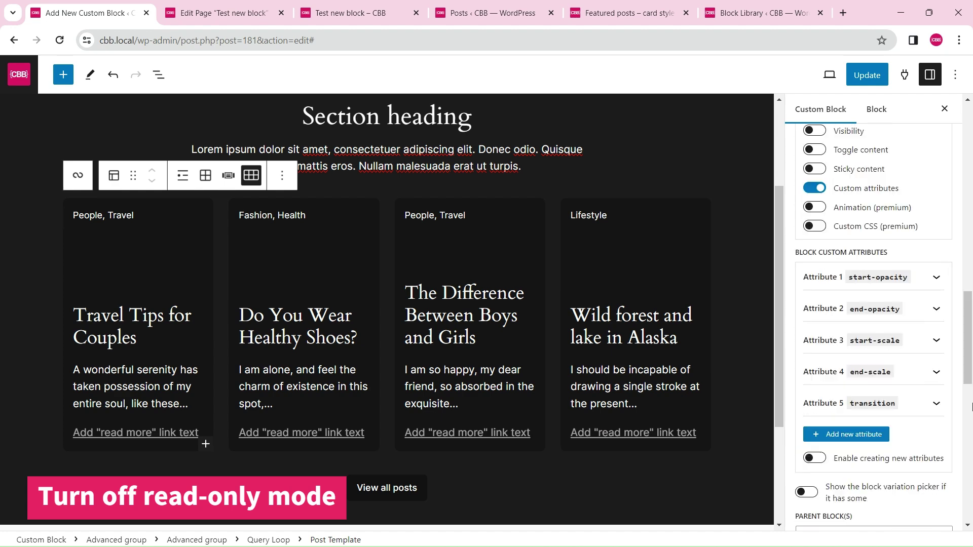
pyautogui.scroll(3, 972, 405)
pyautogui.click(857, 241)
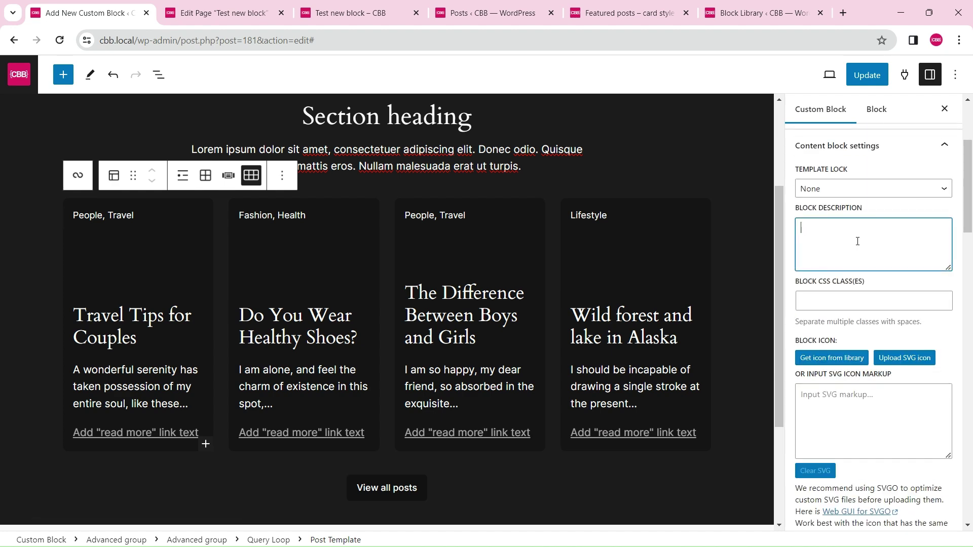
pyautogui.write('A custom block for displaying a featured posts fe')
pyautogui.scroll(3, 924, 304)
pyautogui.scroll(-9, 924, 304)
pyautogui.scroll(-15, 925, 304)
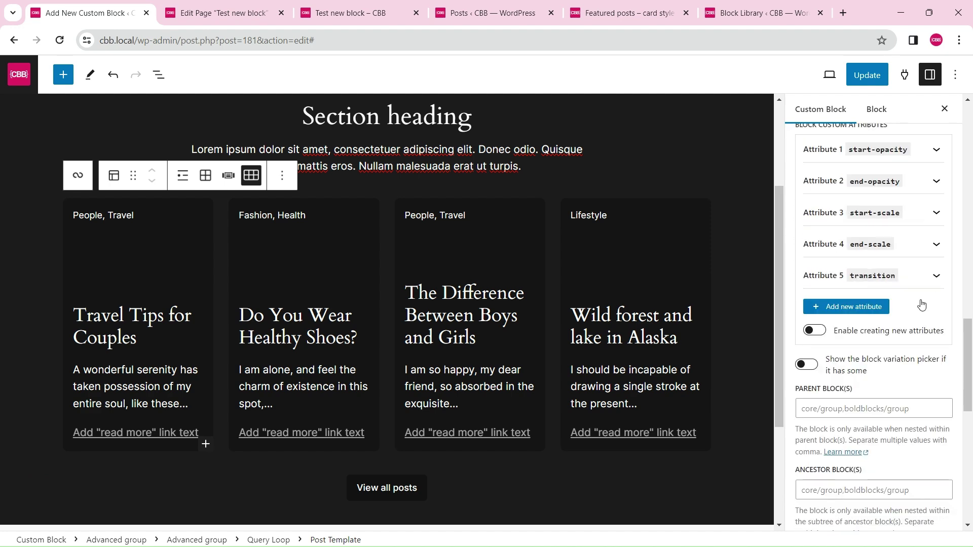
pyautogui.click(865, 75)
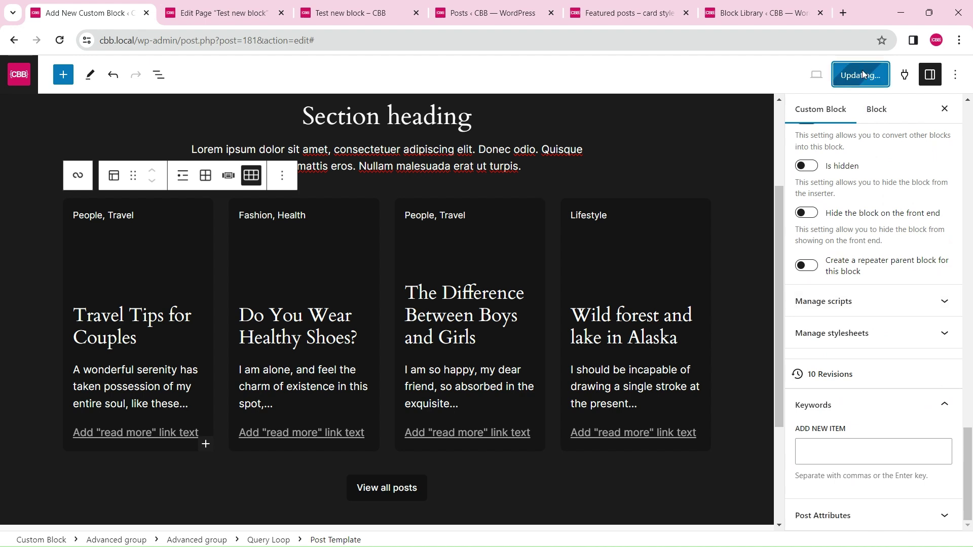
# - Reload the "Test new block" page editor and delete the existing "Section card style posts" block from it
pyautogui.click(240, 11)
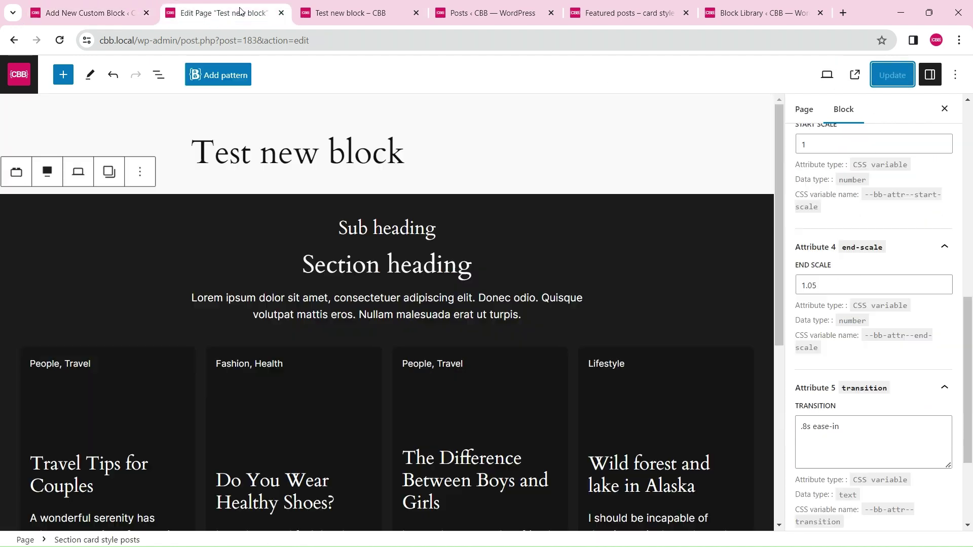
pyautogui.click(59, 40)
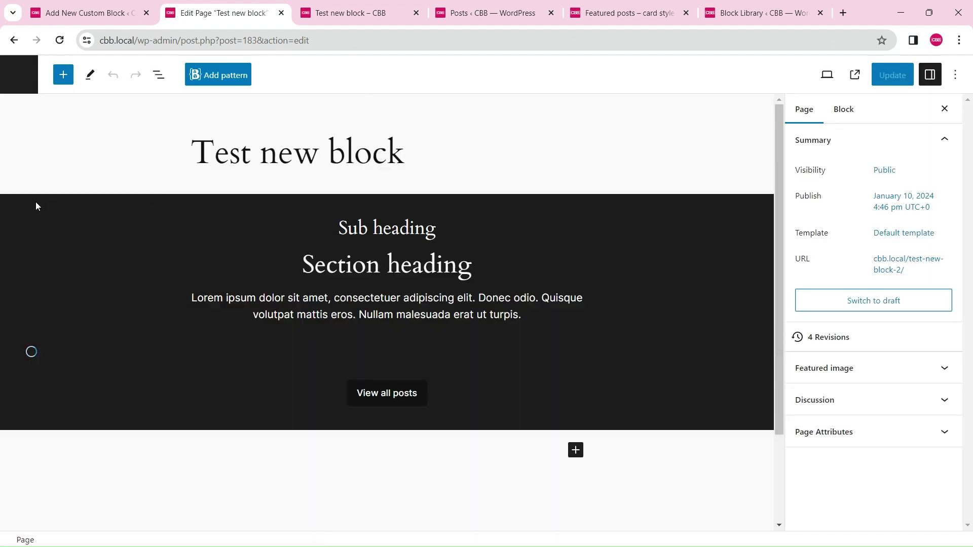
pyautogui.click(35, 202)
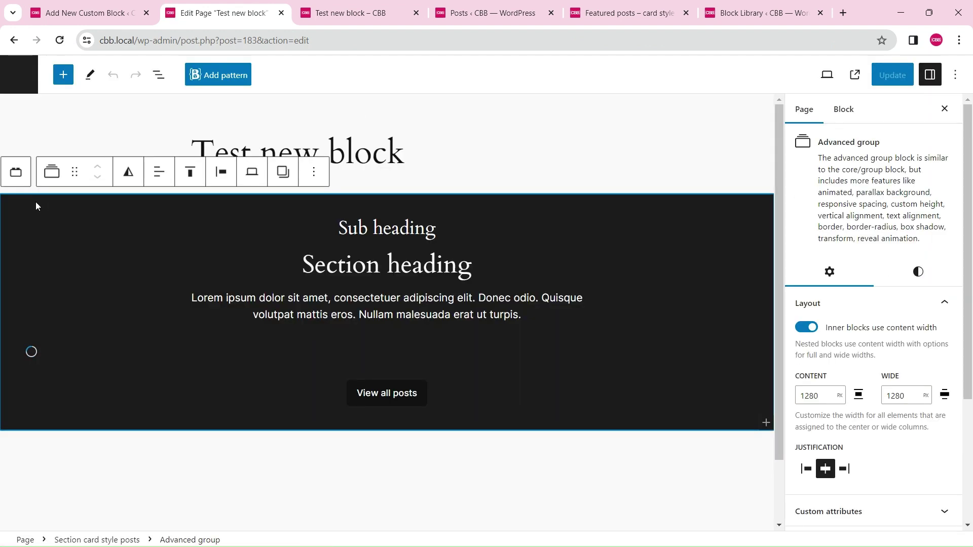
pyautogui.click(20, 173)
pyautogui.click(140, 172)
pyautogui.scroll(-1, 213, 355)
pyautogui.press('Return')
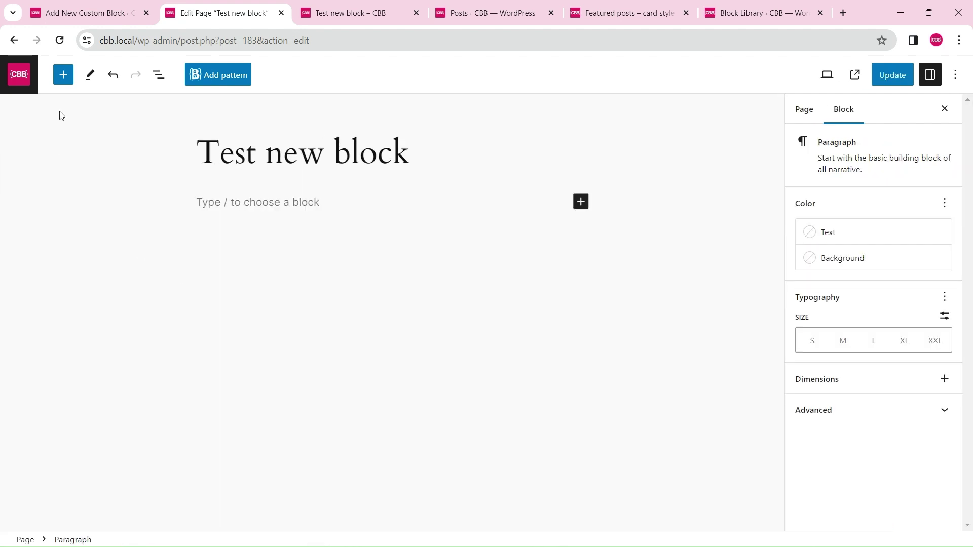
# - Insert a new "Section card style posts" block into the test page and align it to full width
pyautogui.click(61, 83)
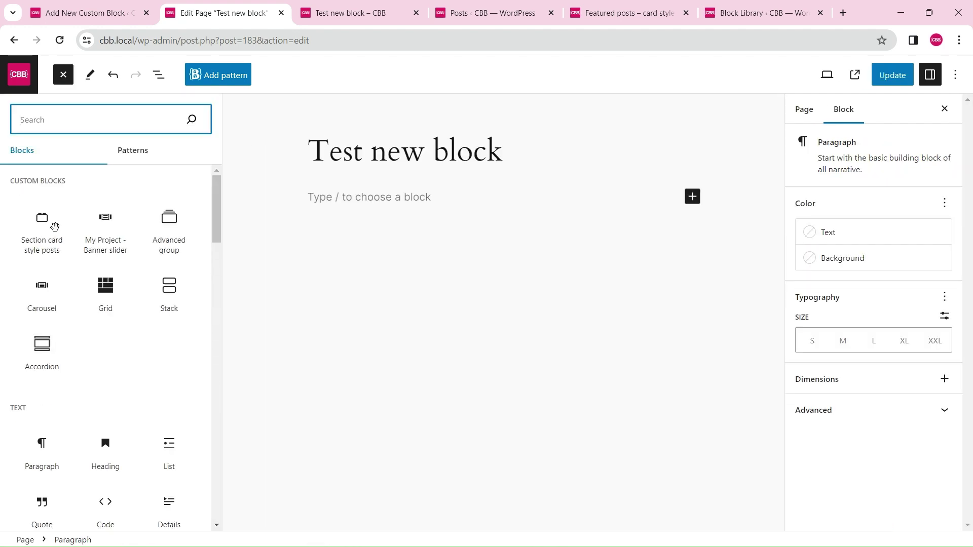
pyautogui.moveTo(55, 227)
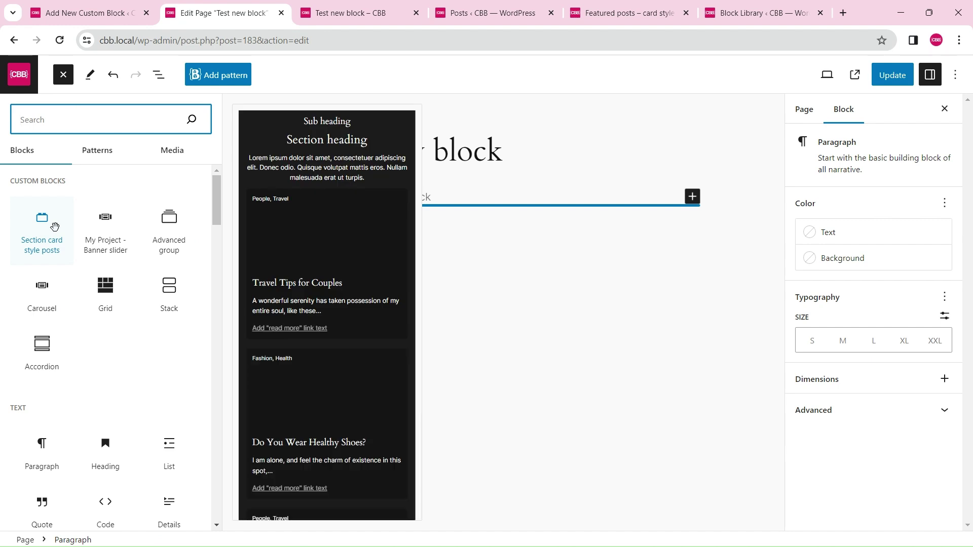
pyautogui.click(55, 226)
pyautogui.click(63, 75)
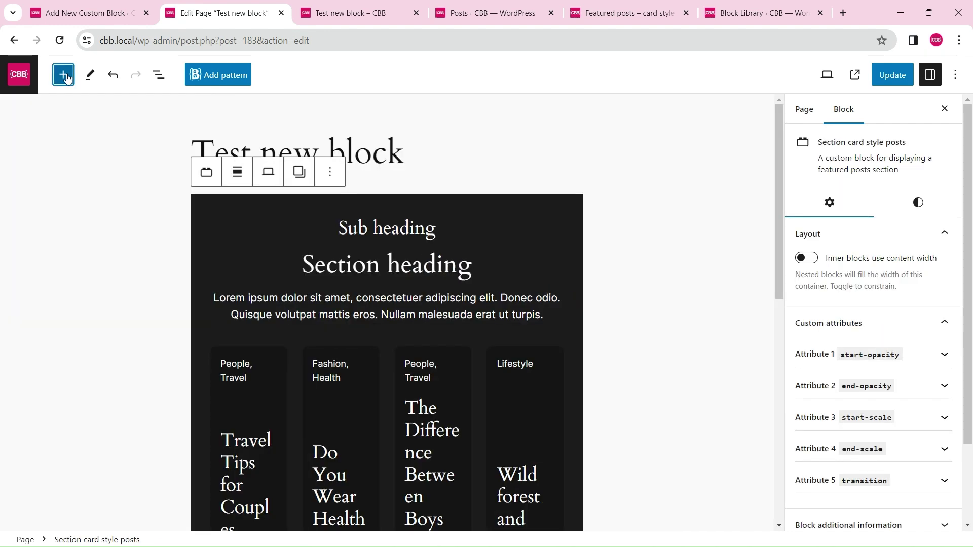
pyautogui.click(242, 178)
pyautogui.click(271, 266)
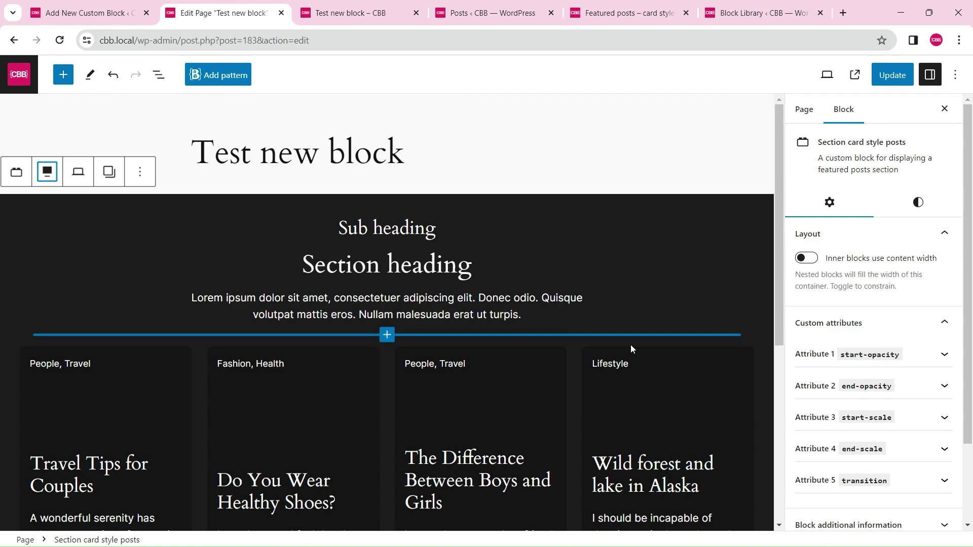
# - Check the inserted section's cards and change its section heading to "Featured posts"
pyautogui.scroll(-1, 402, 383)
pyautogui.scroll(-6, 403, 384)
pyautogui.scroll(7, 403, 385)
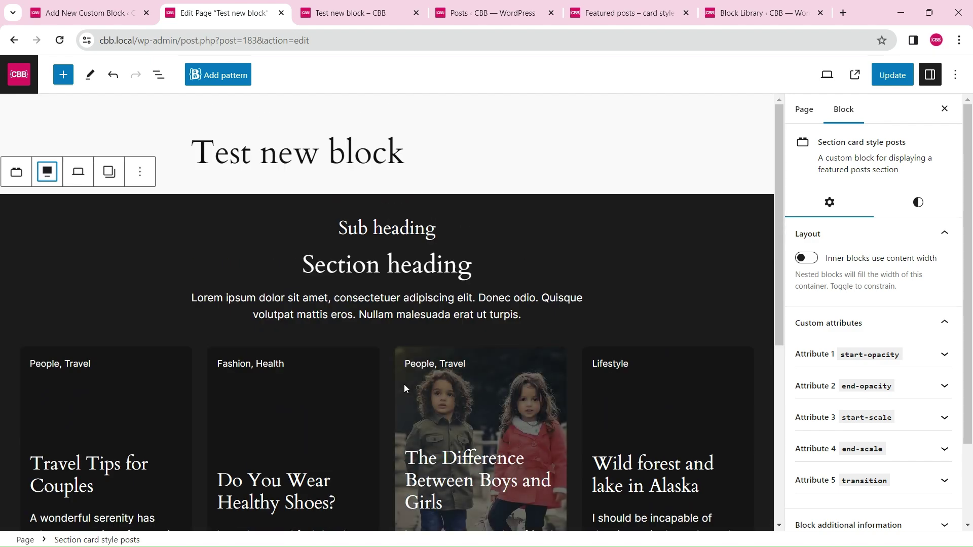
pyautogui.scroll(-6, 404, 384)
pyautogui.scroll(6, 404, 389)
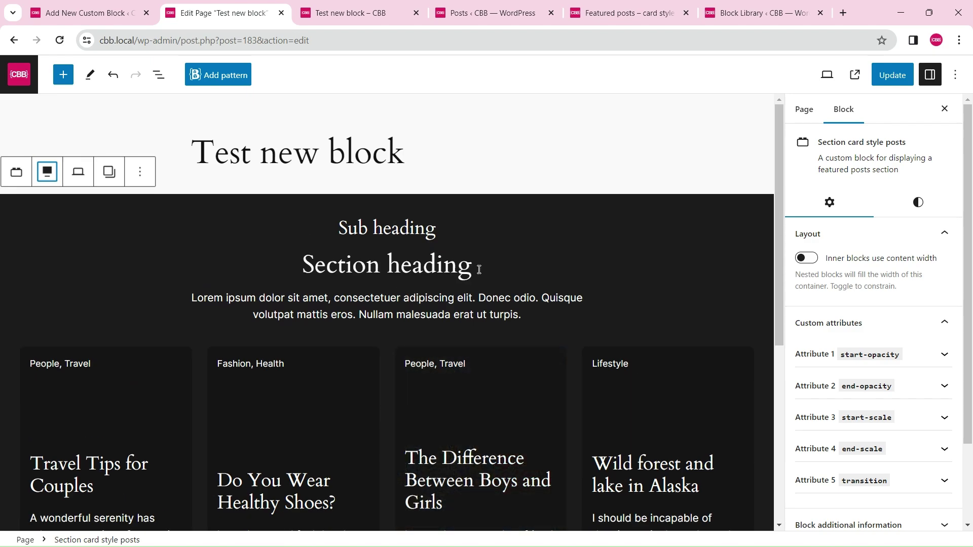
pyautogui.click(330, 271)
pyautogui.tripleClick(306, 264)
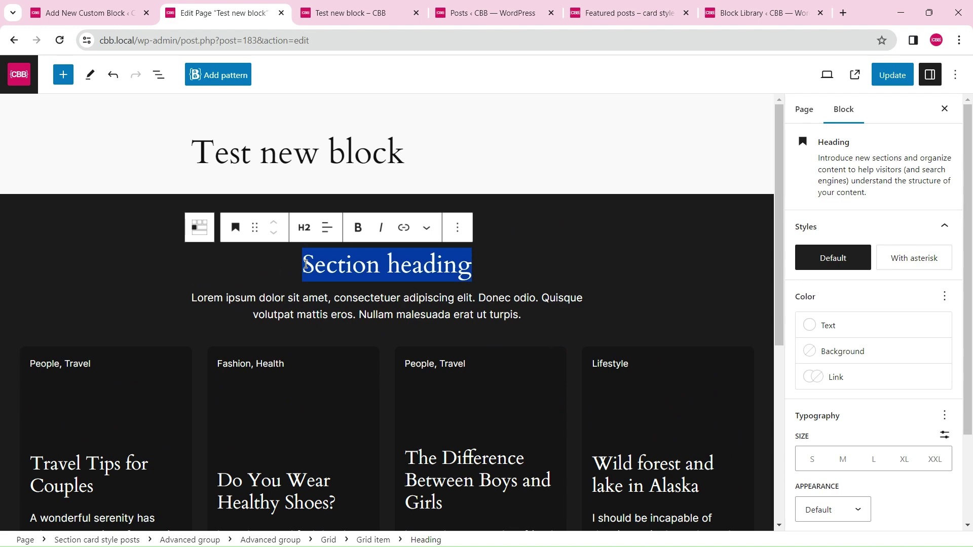
pyautogui.write('Featured posts')
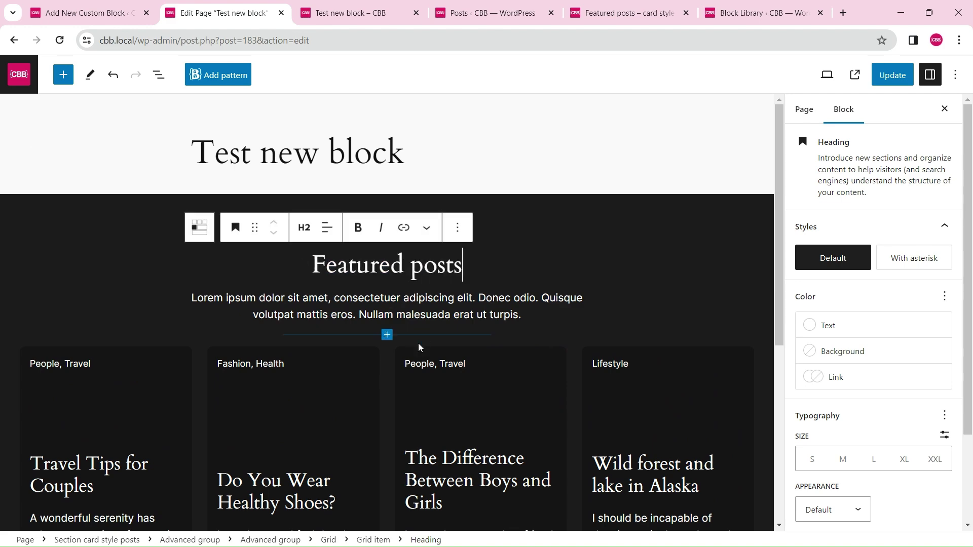
# - Update the test page and check the section and card hover effect on the published page
pyautogui.click(513, 228)
pyautogui.scroll(-6, 498, 269)
pyautogui.scroll(6, 498, 269)
pyautogui.click(890, 76)
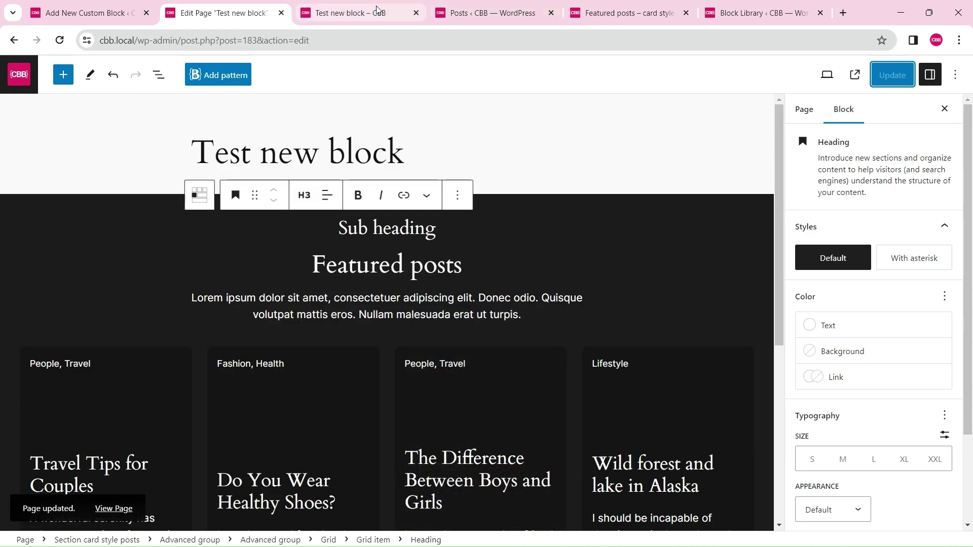
pyautogui.click(374, 11)
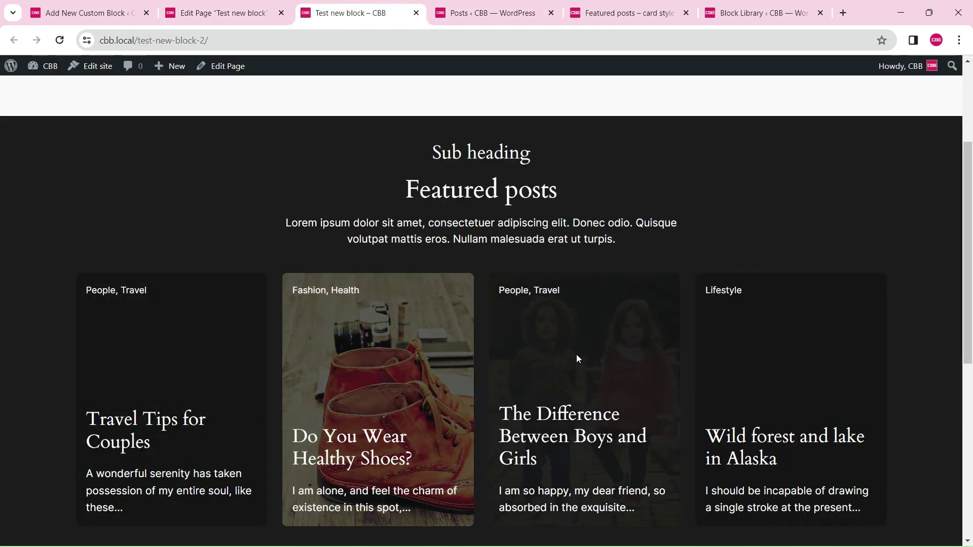
# - Set the section block's end-scale attribute to 1.1, open its transition attribute and update the test page
pyautogui.click(223, 13)
pyautogui.click(200, 210)
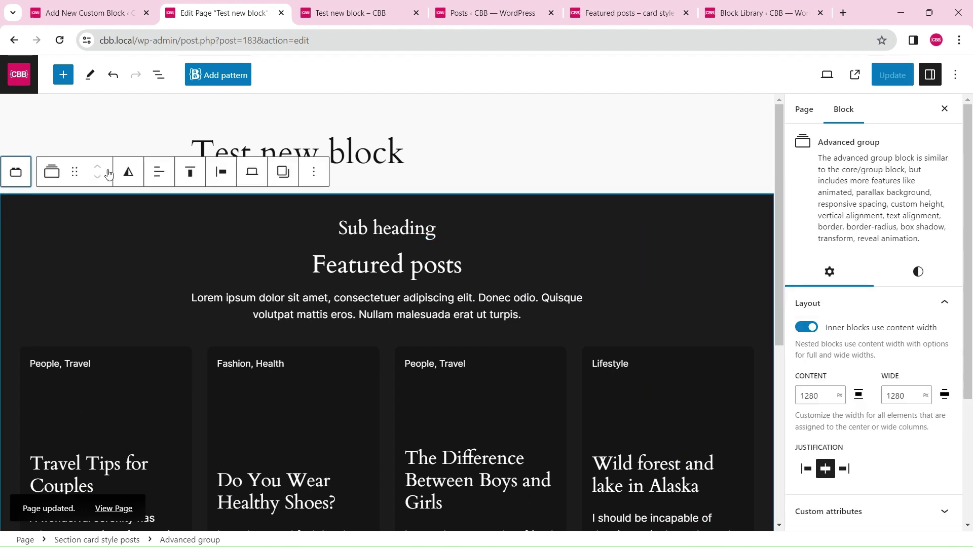
pyautogui.click(42, 172)
pyautogui.click(945, 351)
pyautogui.click(842, 388)
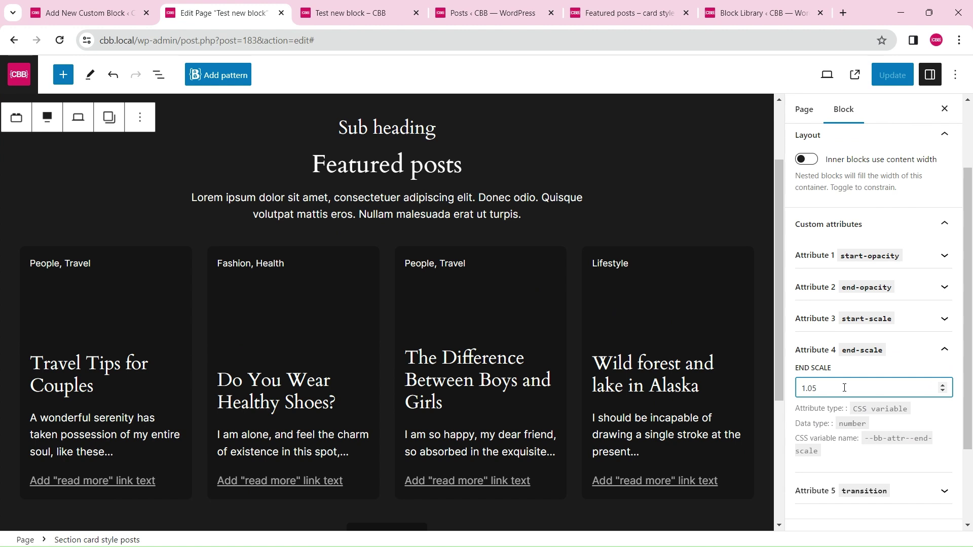
pyautogui.scroll(-3, 866, 377)
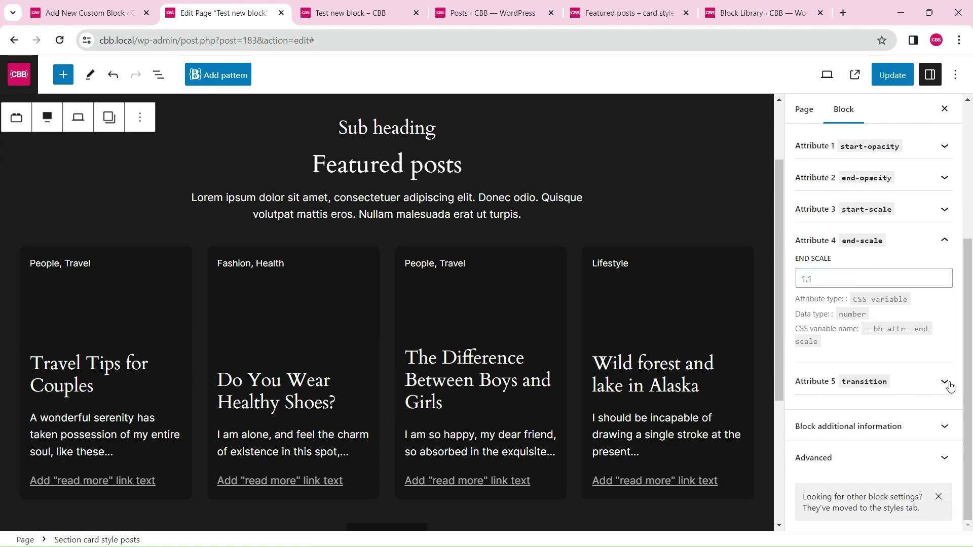
pyautogui.click(945, 381)
pyautogui.click(893, 75)
# - Check the published cards' hover effect and inspect the "Do You Wear Healthy Shoes?" card's background element in the developer tools
pyautogui.hotkey('ctrl', 'Tab')
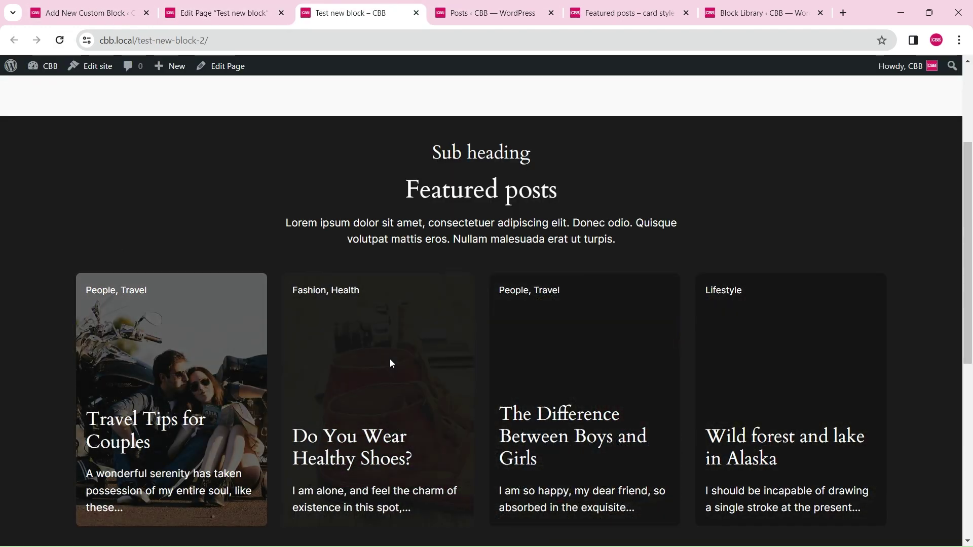
pyautogui.rightClick(350, 348)
pyautogui.click(397, 412)
pyautogui.click(940, 68)
pyautogui.click(938, 87)
pyautogui.scroll(3, 556, 231)
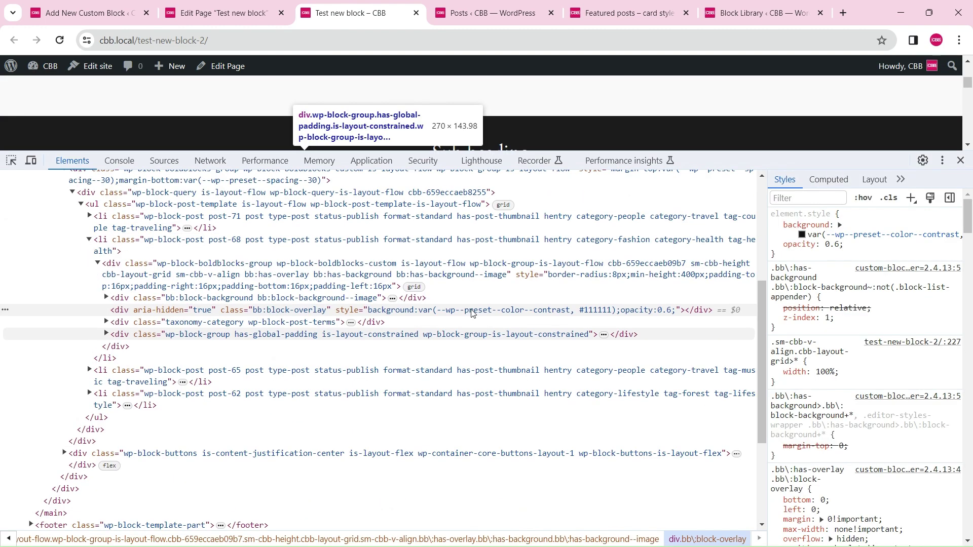
pyautogui.click(243, 275)
pyautogui.click(244, 298)
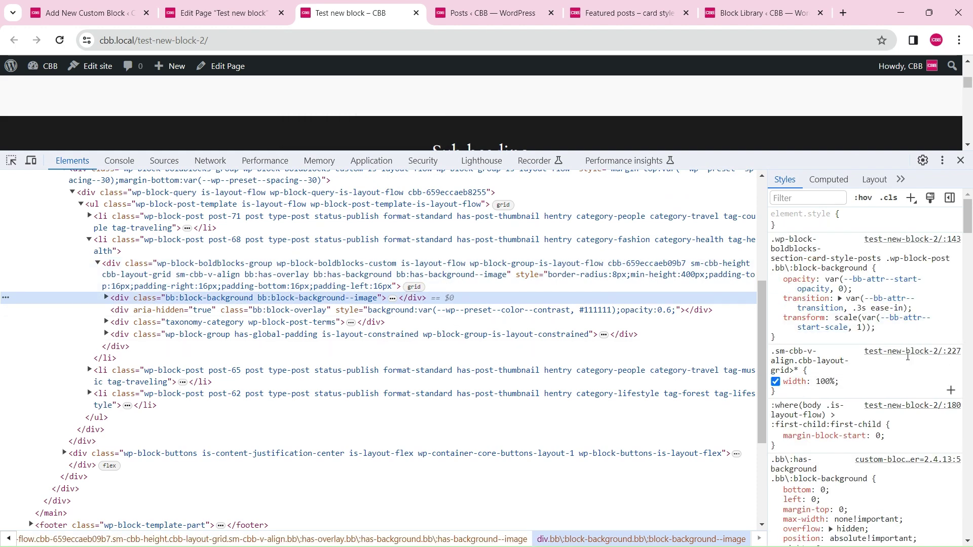
# - Force the hover state on the card's list item and examine the hover CSS applied to its background element
pyautogui.click(659, 240)
pyautogui.click(863, 198)
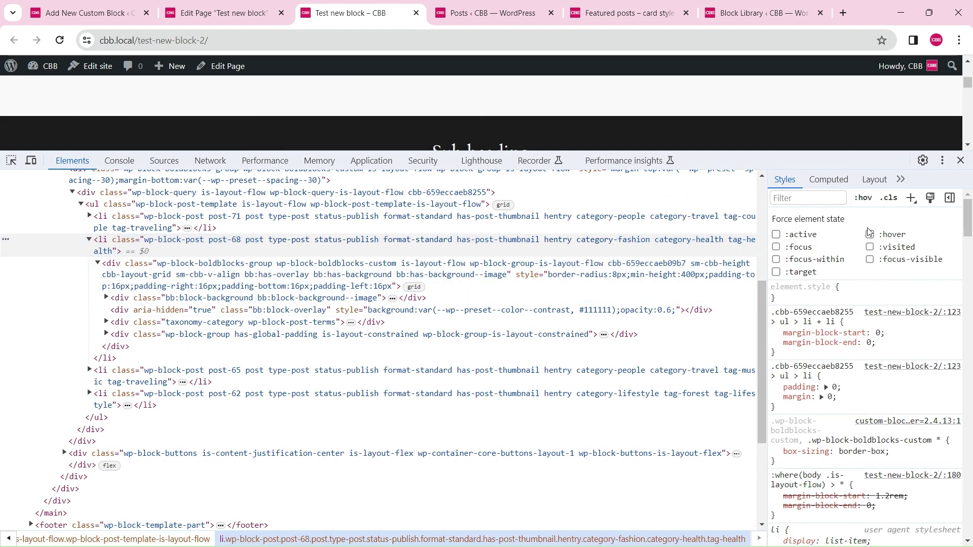
pyautogui.scroll(-5, 862, 405)
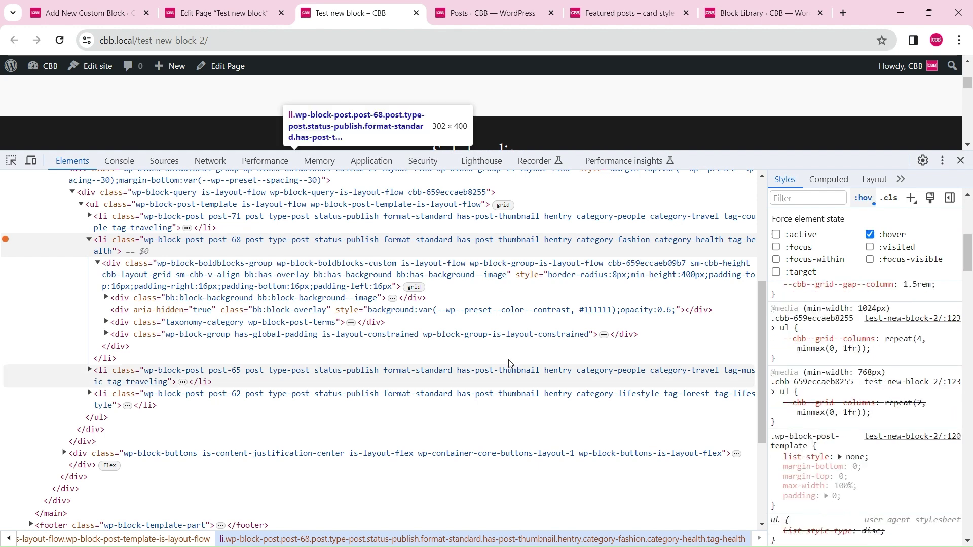
pyautogui.click(170, 299)
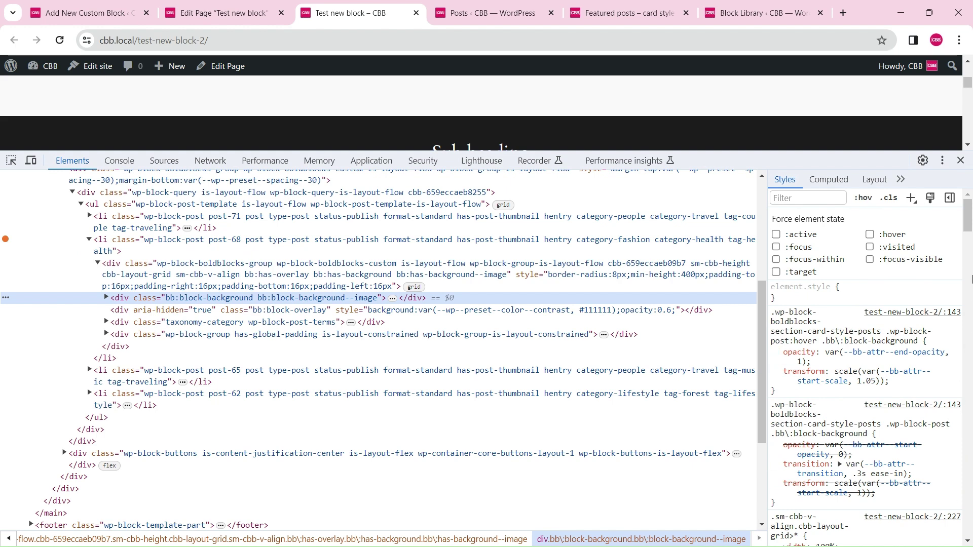
pyautogui.click(961, 160)
# - In the custom block's CSS, change the hover rule's scale variable to --bb-attr--end-scale and save the block
pyautogui.click(92, 10)
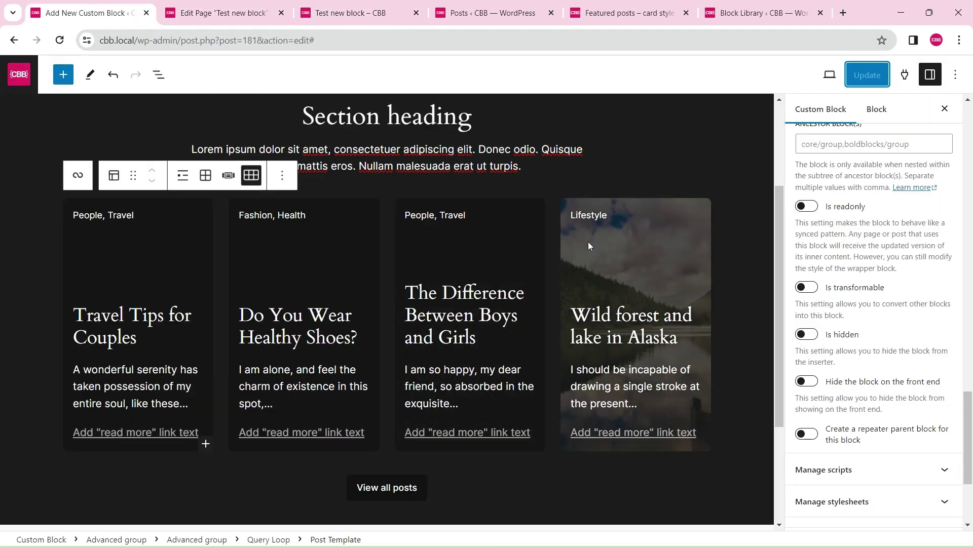
pyautogui.scroll(-3, 882, 334)
pyautogui.click(882, 336)
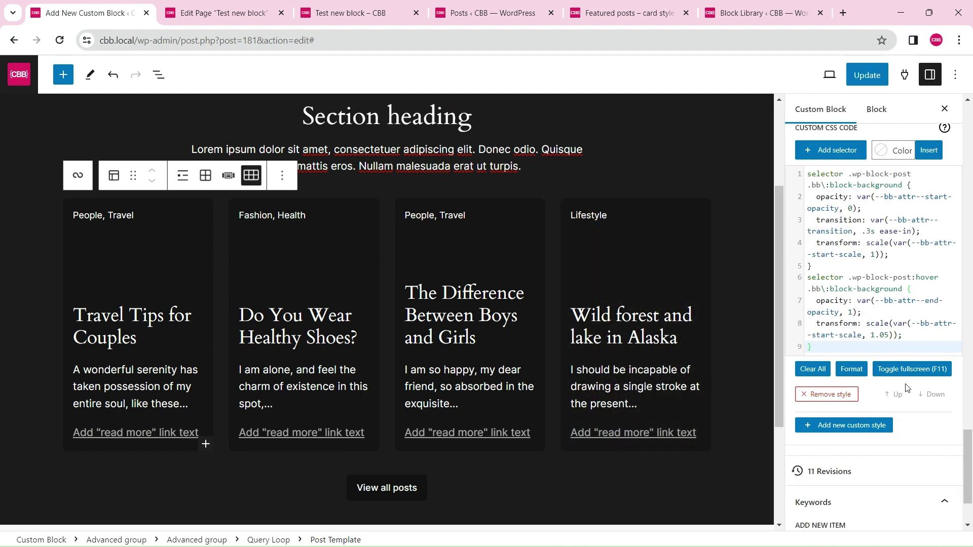
pyautogui.click(892, 372)
pyautogui.click(213, 158)
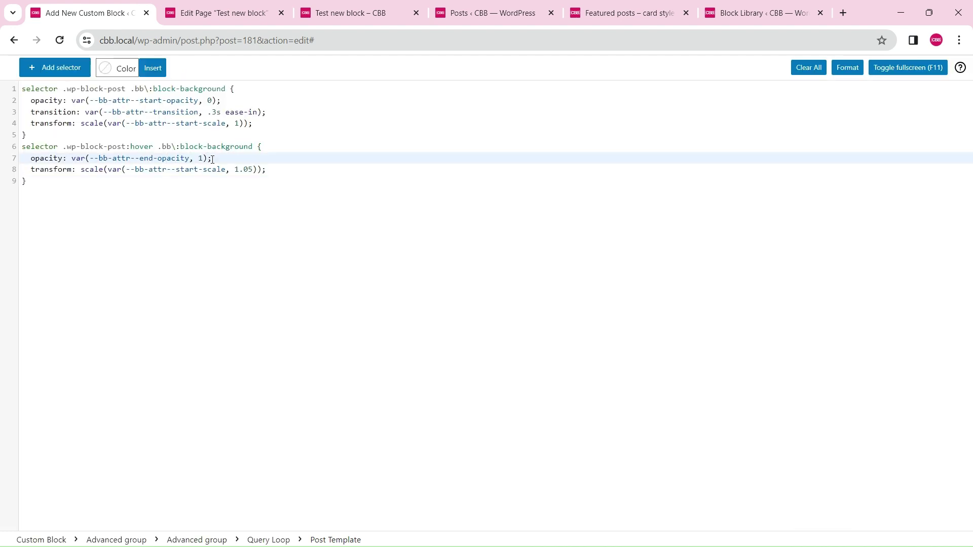
pyautogui.doubleClick(190, 170)
pyautogui.write('end')
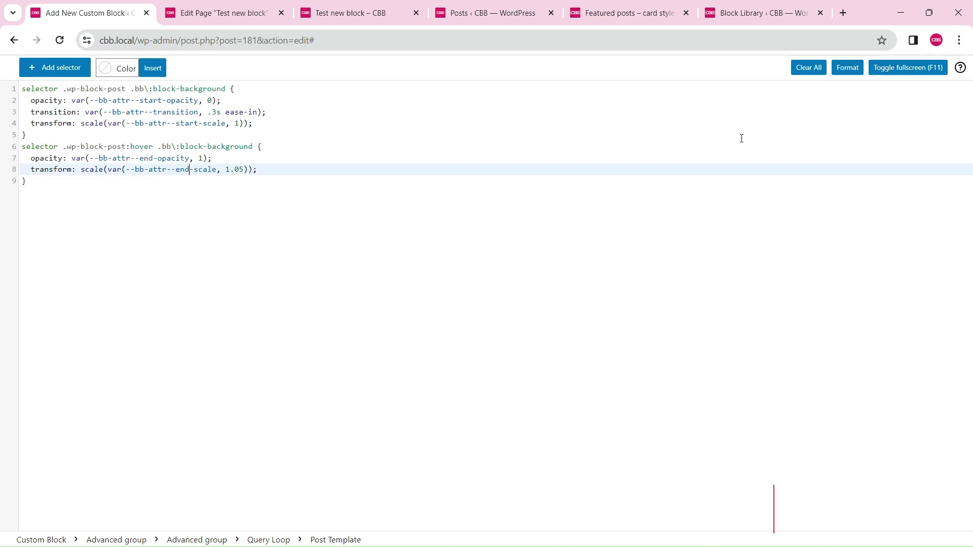
pyautogui.hotkey('ctrl', 's')
# - Reload the published test page and check the cards' background effect on hover and on keyboard focus
pyautogui.click(355, 13)
pyautogui.press('F5')
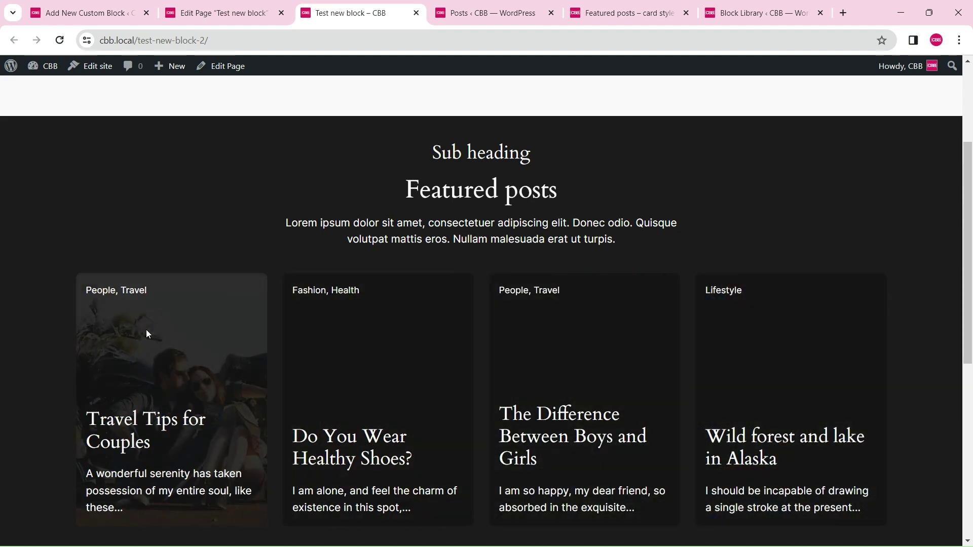
pyautogui.scroll(-5, 145, 331)
pyautogui.scroll(3, 145, 328)
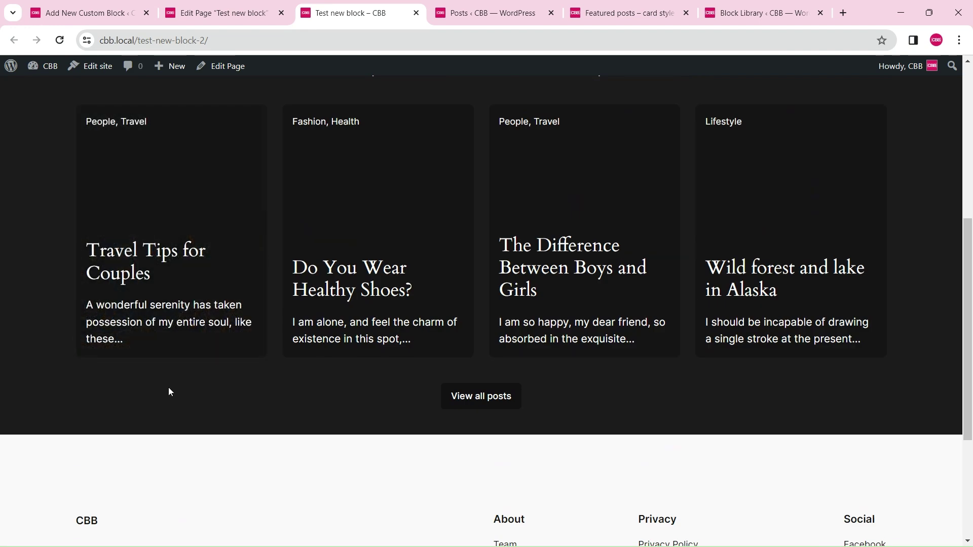
pyautogui.scroll(3, 168, 388)
pyautogui.press('Tab')
pyautogui.press('Tab')
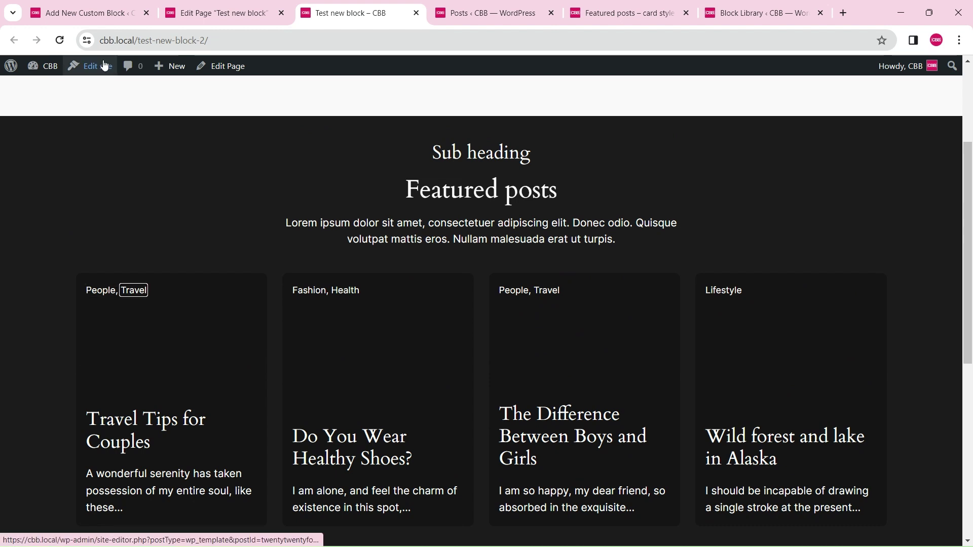
# - In the block's custom CSS, duplicate the "selector .wp-block-post:hover .bb\:block-background" selector on its own line above the hover rule, ending with a comma
pyautogui.click(94, 11)
pyautogui.moveTo(252, 147); pyautogui.dragTo(18, 150)
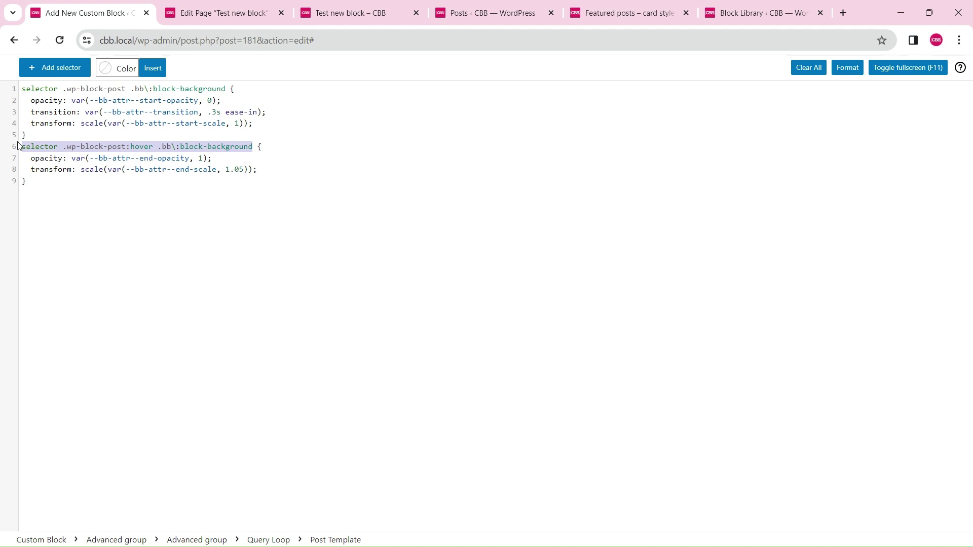
pyautogui.hotkey('ctrl', 'c')
pyautogui.press('Left')
pyautogui.press('Return')
pyautogui.press('Up')
pyautogui.hotkey('ctrl', 'v')
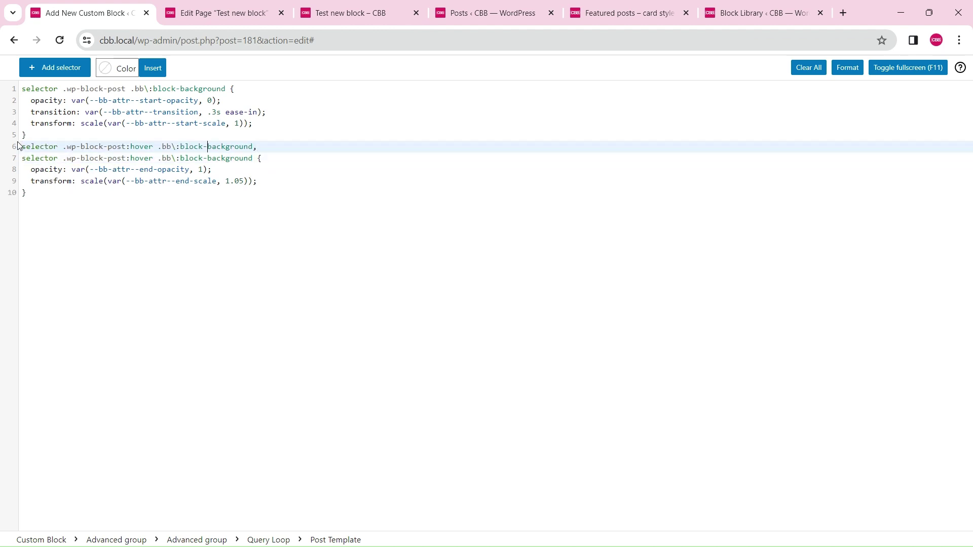
# - Change the duplicated selector's pseudo-class to :focus-within
pyautogui.press('Left')
pyautogui.press('BackSpace')
pyautogui.press('BackSpace')
pyautogui.press('BackSpace')
pyautogui.press('BackSpace')
pyautogui.press('BackSpace')
pyautogui.write('fo')
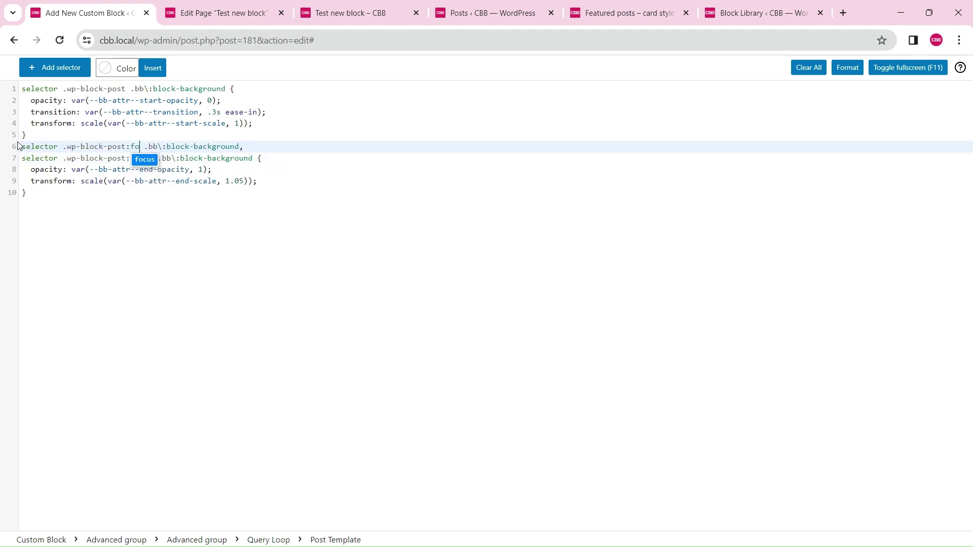
pyautogui.write('cus-within')
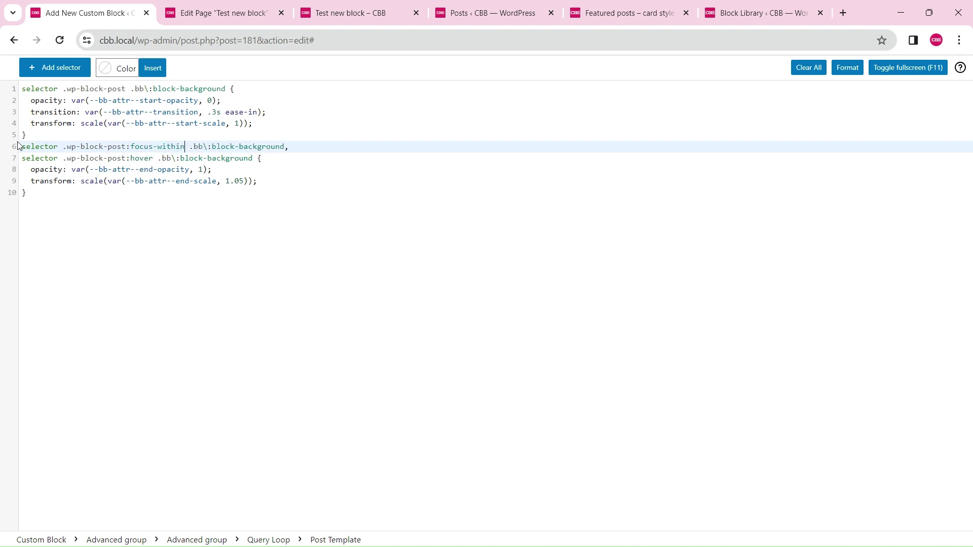
# - Reload the published test page and move keyboard focus through the first cards' links to check their background effect
pyautogui.click(358, 13)
pyautogui.click(69, 40)
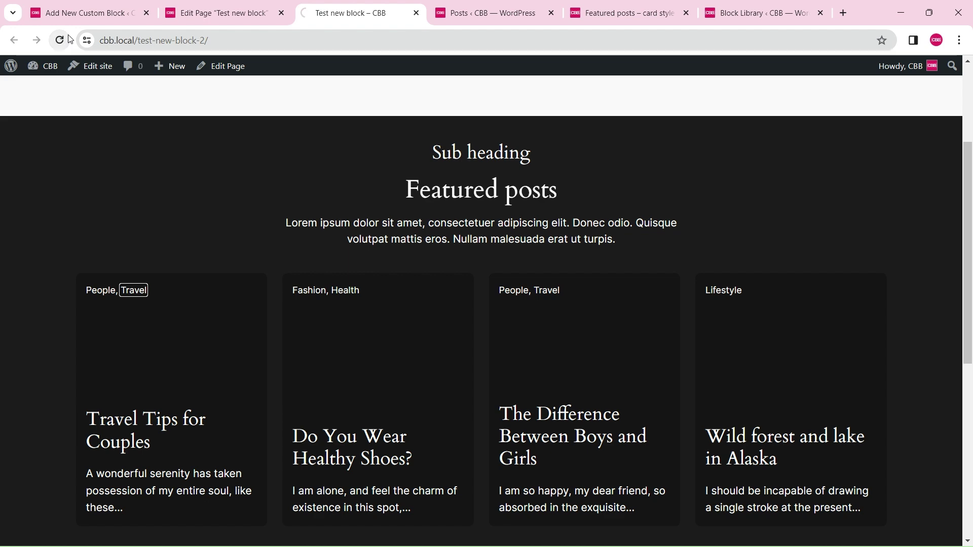
pyautogui.click(102, 213)
pyautogui.press('Tab')
pyautogui.press('Tab')
pyautogui.press('Tab')
pyautogui.press('Tab')
pyautogui.press('Tab')
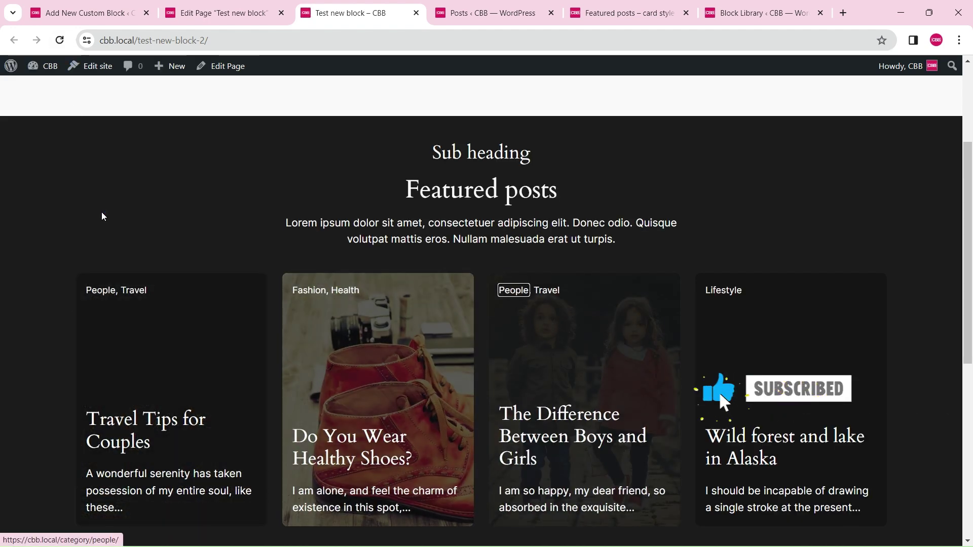
# - Continue the keyboard focus check through the third card and the "Wild forest and lake in Alaska" card, past its title link
pyautogui.press('Tab')
pyautogui.scroll(-3, 101, 216)
pyautogui.scroll(3, 148, 210)
pyautogui.scroll(-3, 685, 385)
pyautogui.scroll(1, 685, 385)
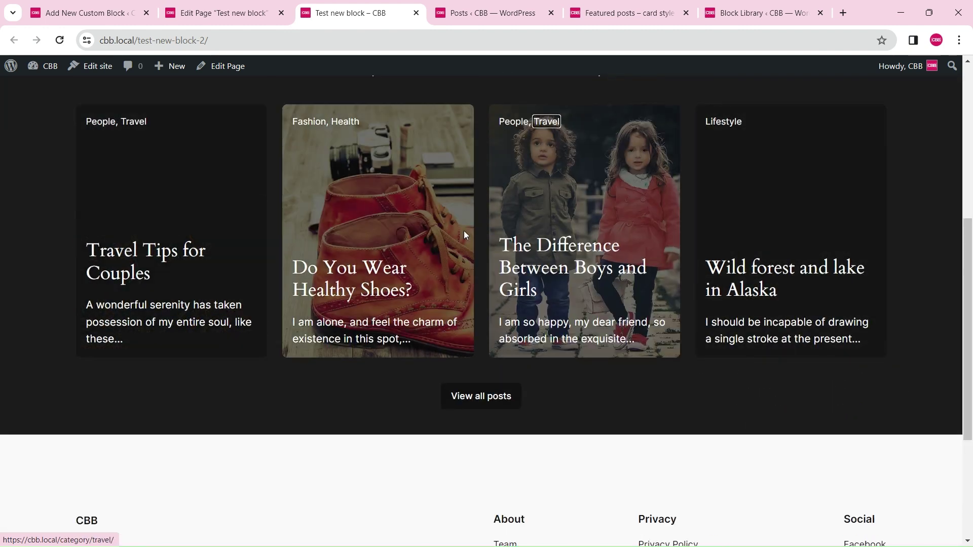
pyautogui.press('Tab')
pyautogui.press('Tab')
pyautogui.press('Tab')
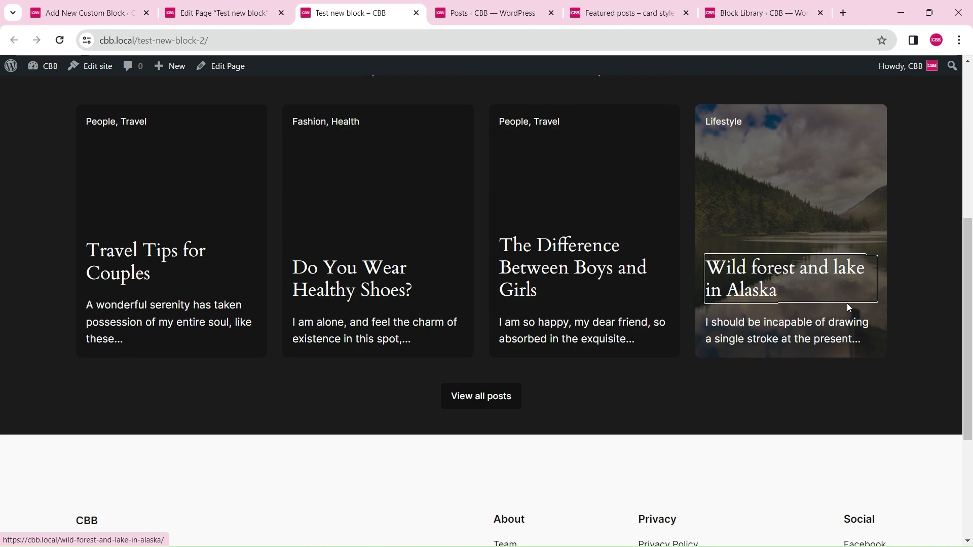
pyautogui.press('Tab')
pyautogui.scroll(1, 723, 397)
pyautogui.scroll(1, 971, 280)
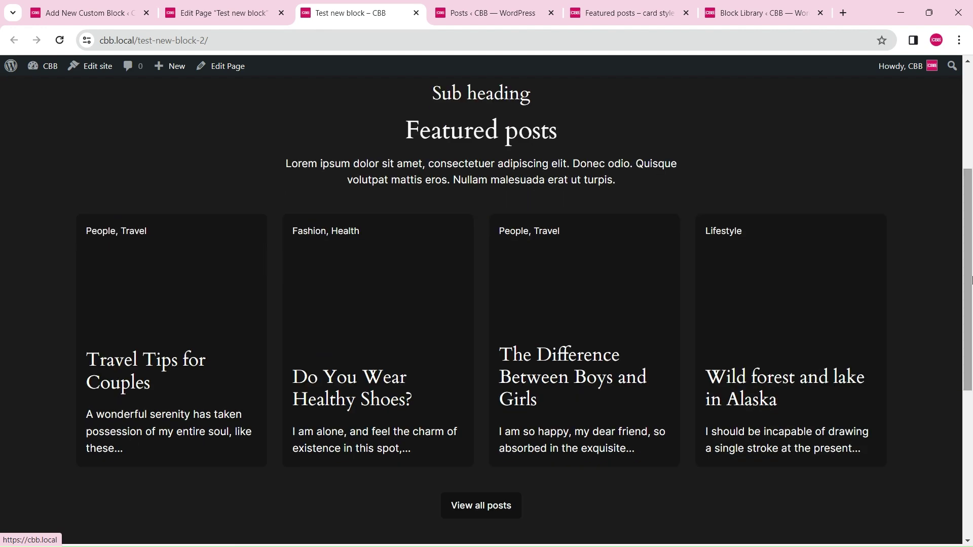